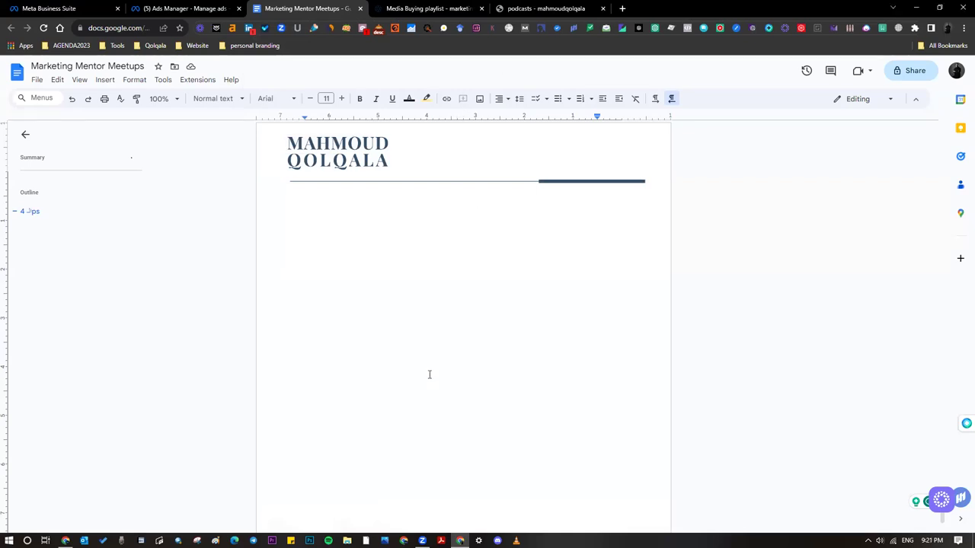
# Step: Switch to Ads Manager and create a new campaign with the Engagement objective, using the manual engagement campaign setup
pyautogui.click(198, 8)
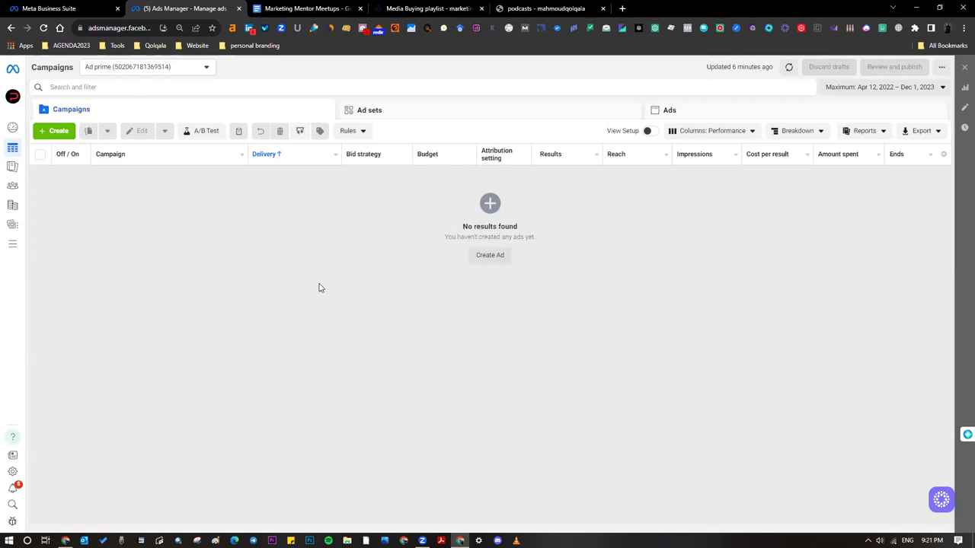
pyautogui.click(492, 257)
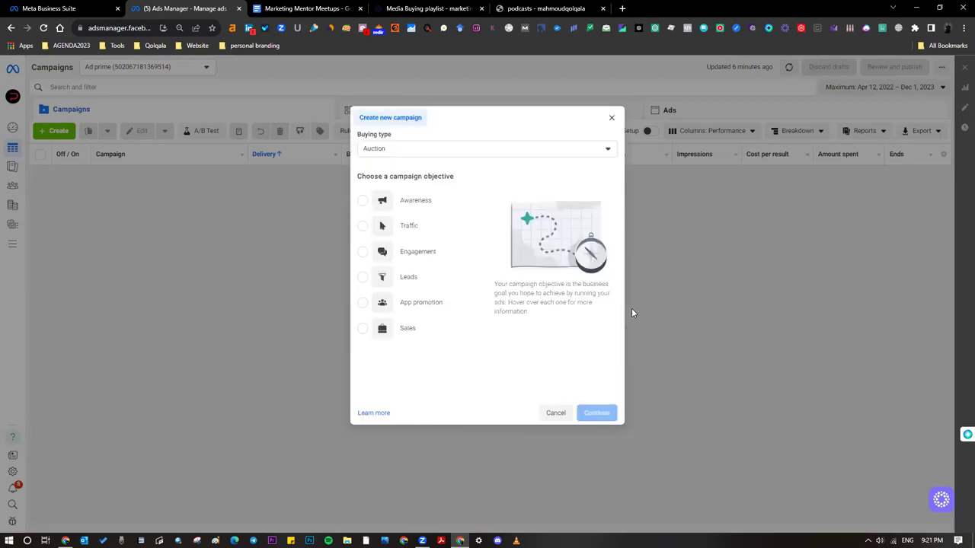
pyautogui.click(433, 253)
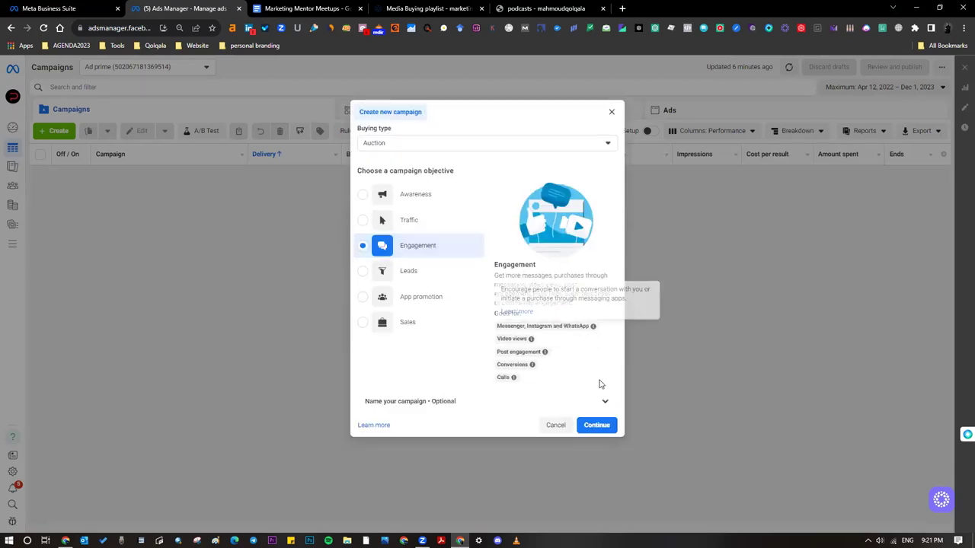
pyautogui.click(597, 425)
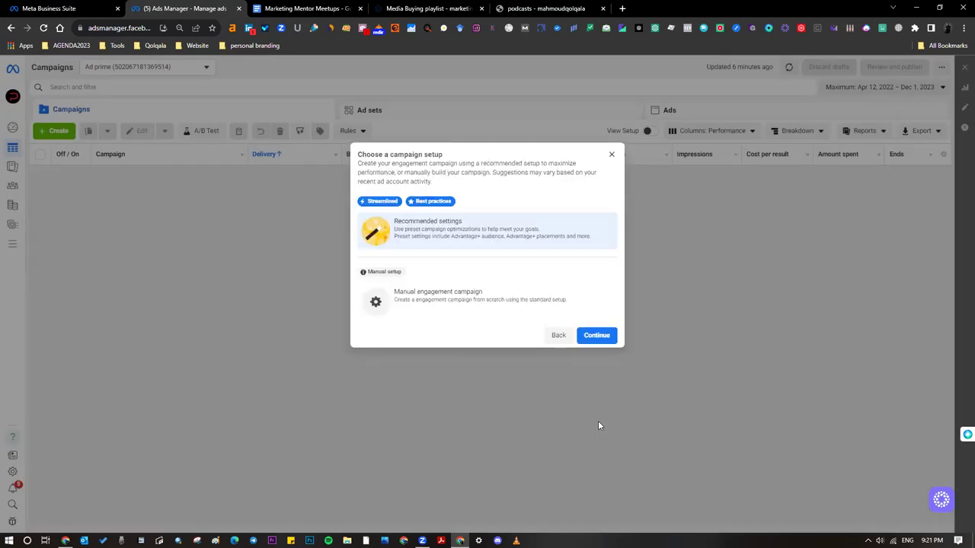
pyautogui.click(511, 302)
pyautogui.click(598, 336)
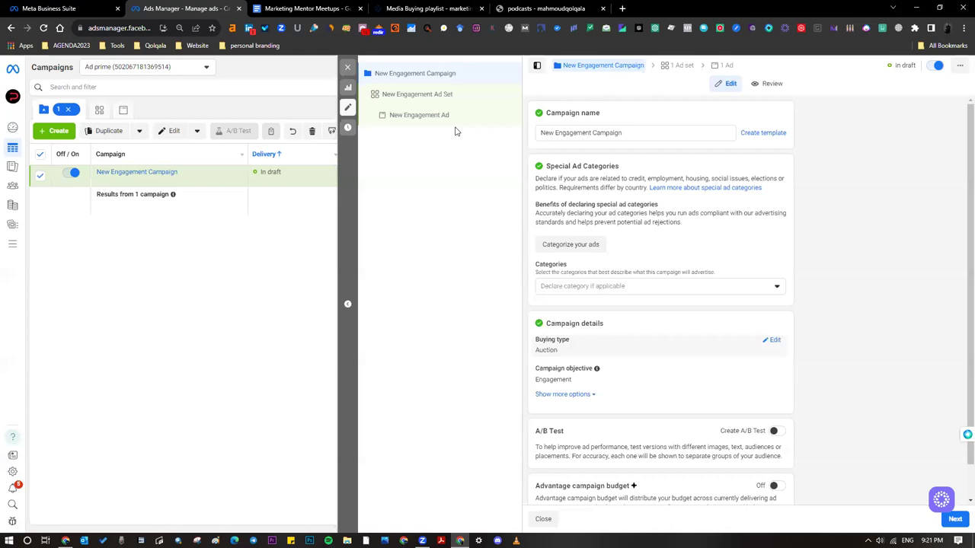
# Step: Open the new engagement ad and set its Instagram account to primecoatingus
pyautogui.click(430, 118)
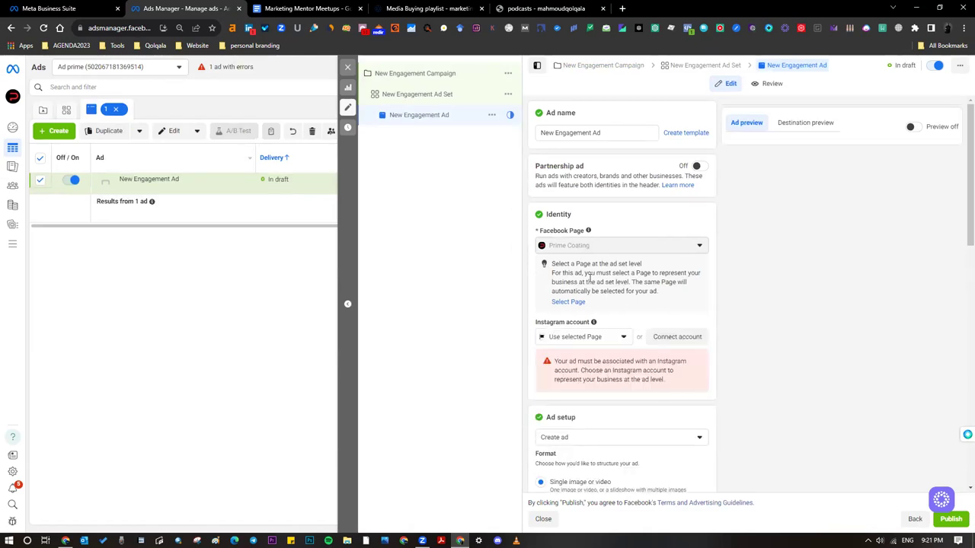
pyautogui.click(572, 335)
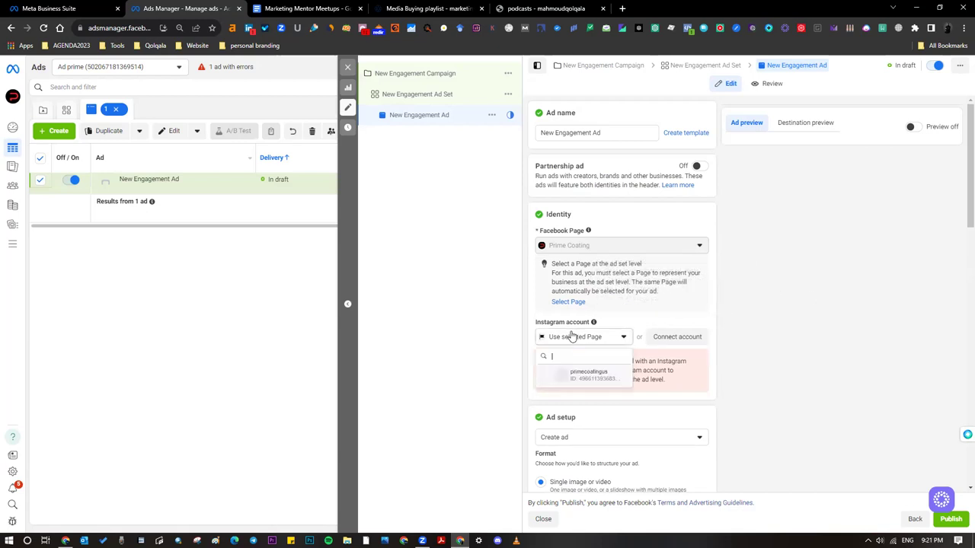
pyautogui.click(569, 373)
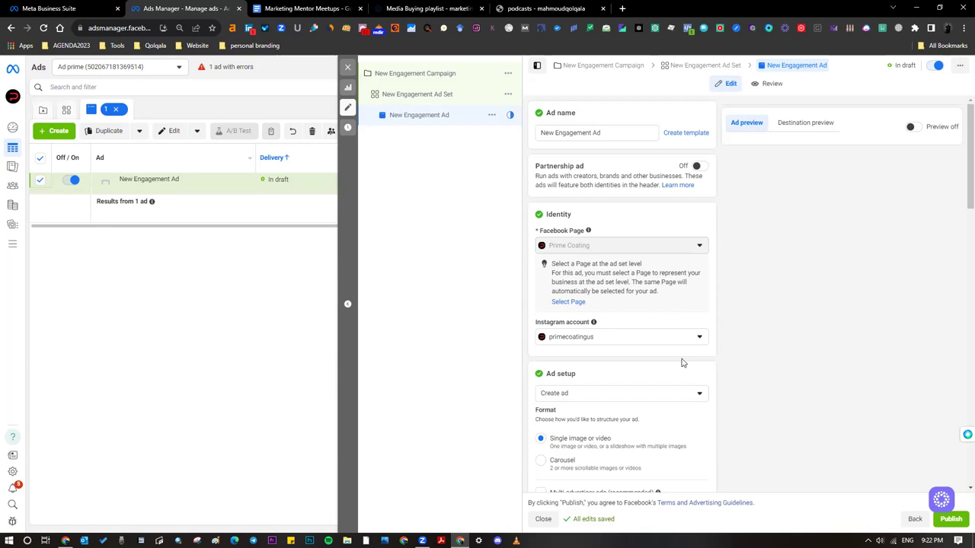
# Step: Examine the ad's settings, focusing on the Facebook Page and Instagram account in the identity section
pyautogui.scroll(-5, 682, 363)
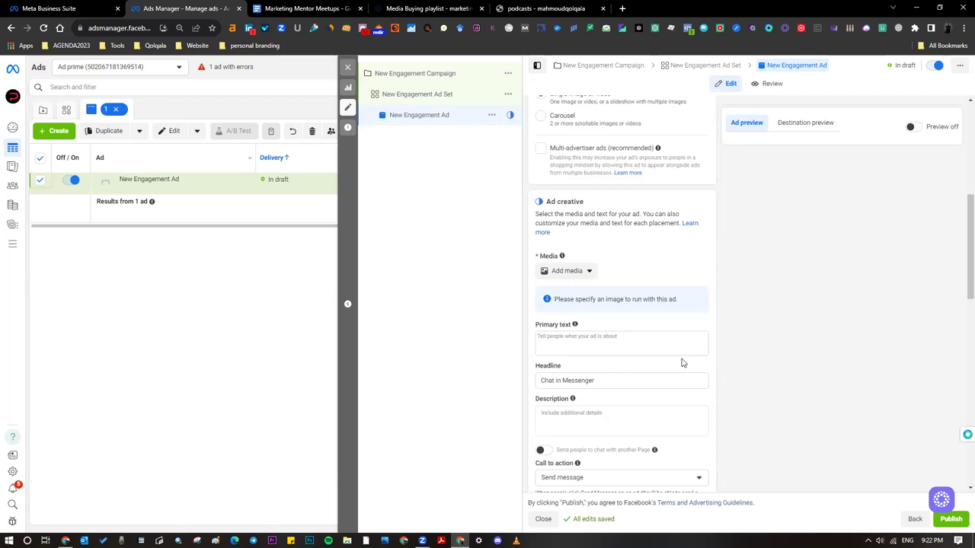
pyautogui.scroll(5, 683, 363)
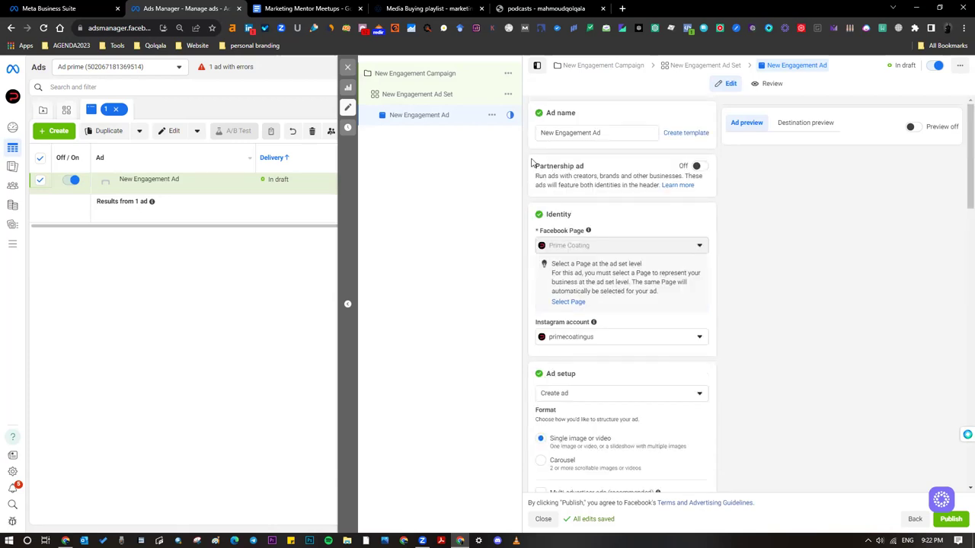
pyautogui.moveTo(540, 232); pyautogui.dragTo(589, 231)
pyautogui.moveTo(589, 231)
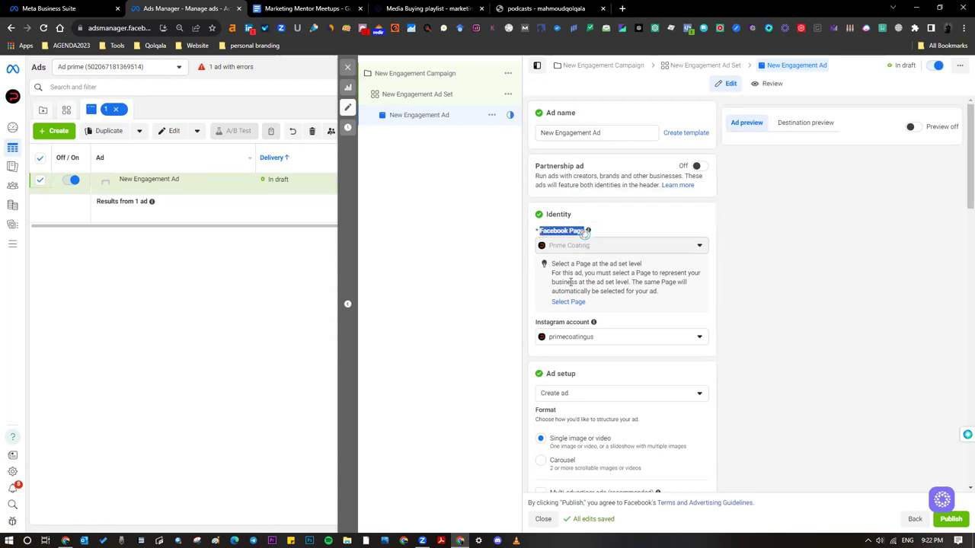
pyautogui.moveTo(532, 326); pyautogui.dragTo(583, 333)
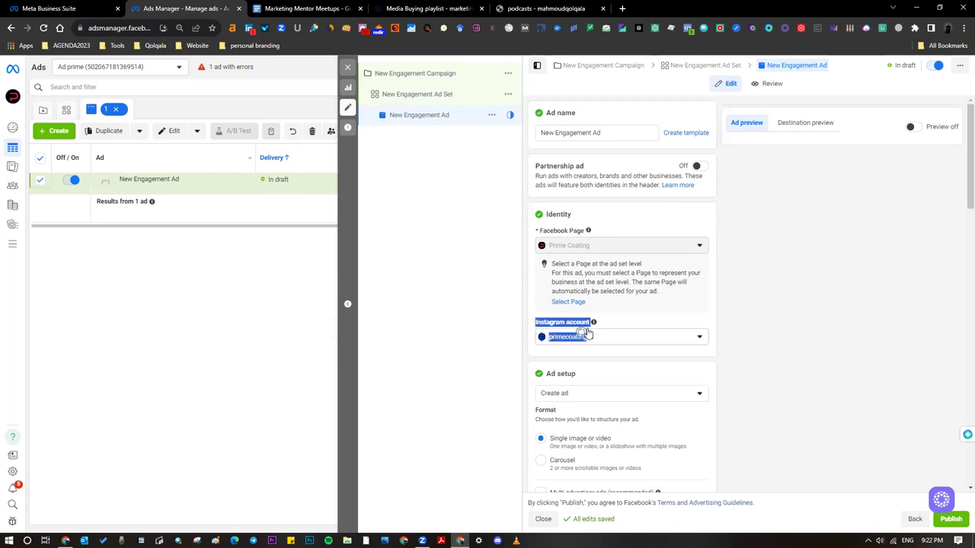
pyautogui.click(794, 350)
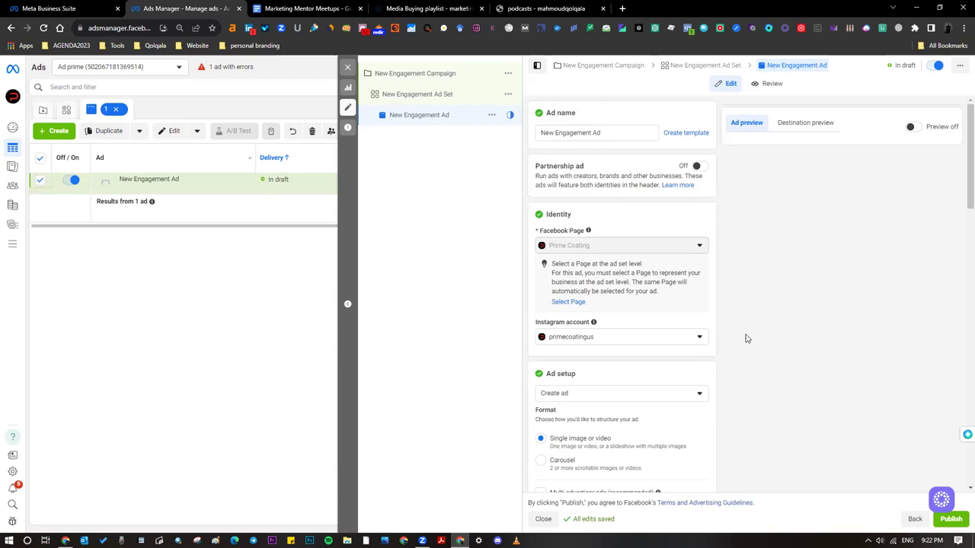
pyautogui.scroll(-1, 745, 338)
pyautogui.scroll(1, 745, 338)
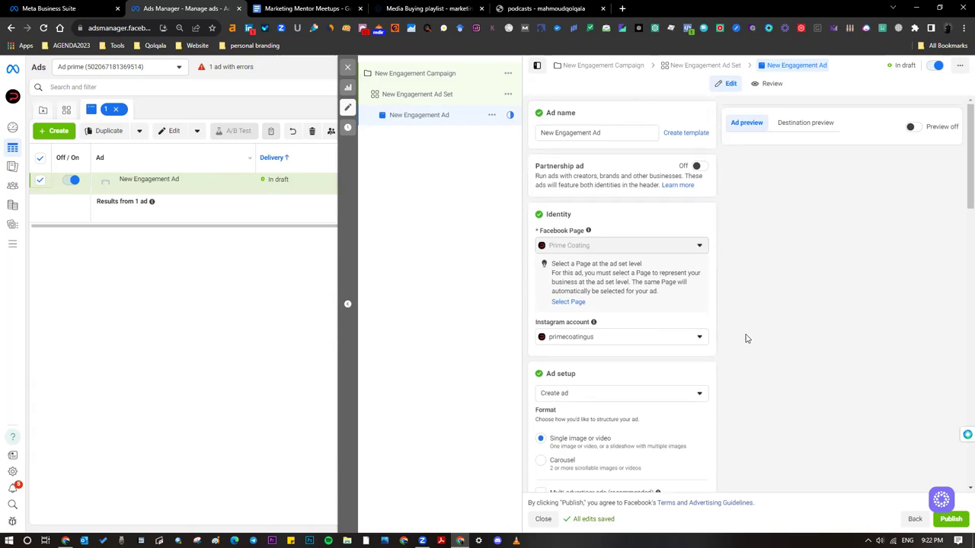
# Step: Turn on Partnership ad, view the partnership ad code entry dialog, and close it without entering a code
pyautogui.click(696, 166)
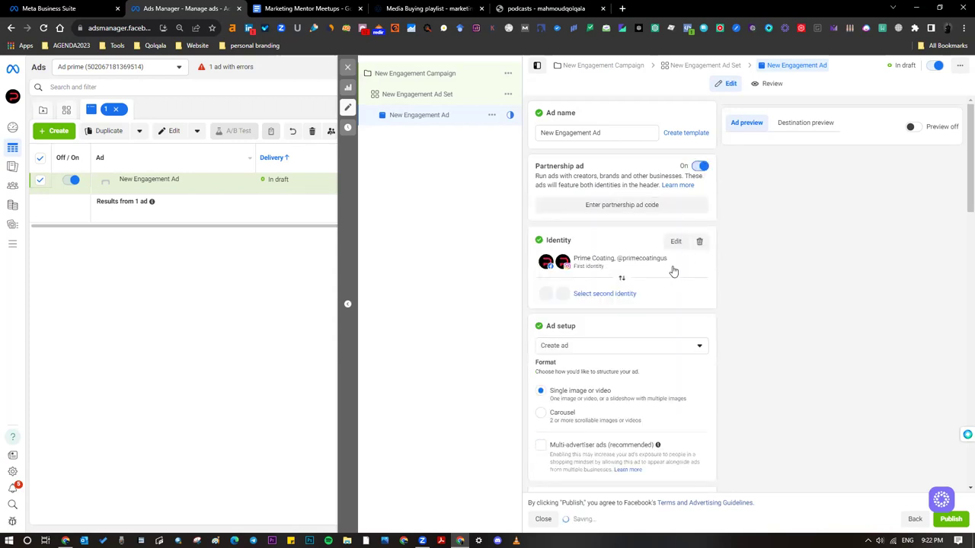
pyautogui.click(633, 211)
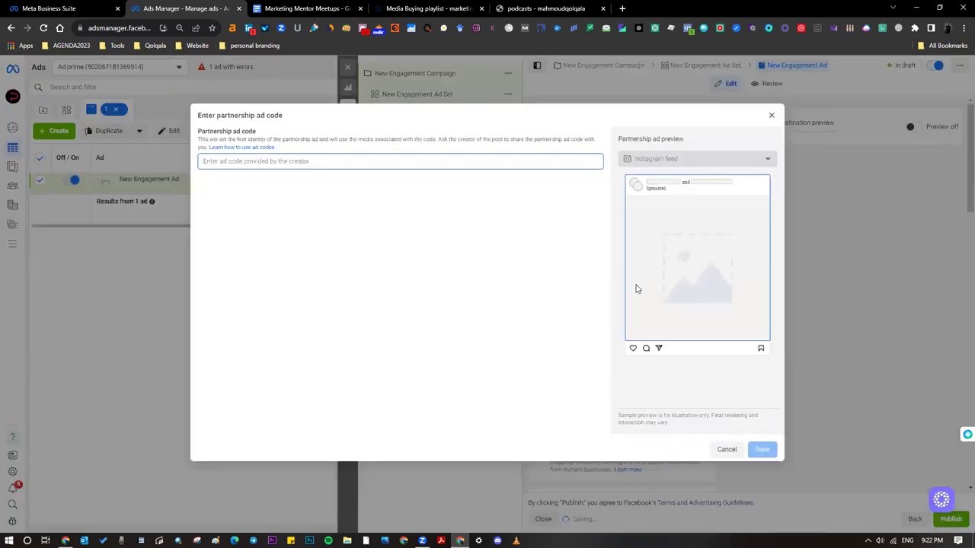
pyautogui.click(771, 117)
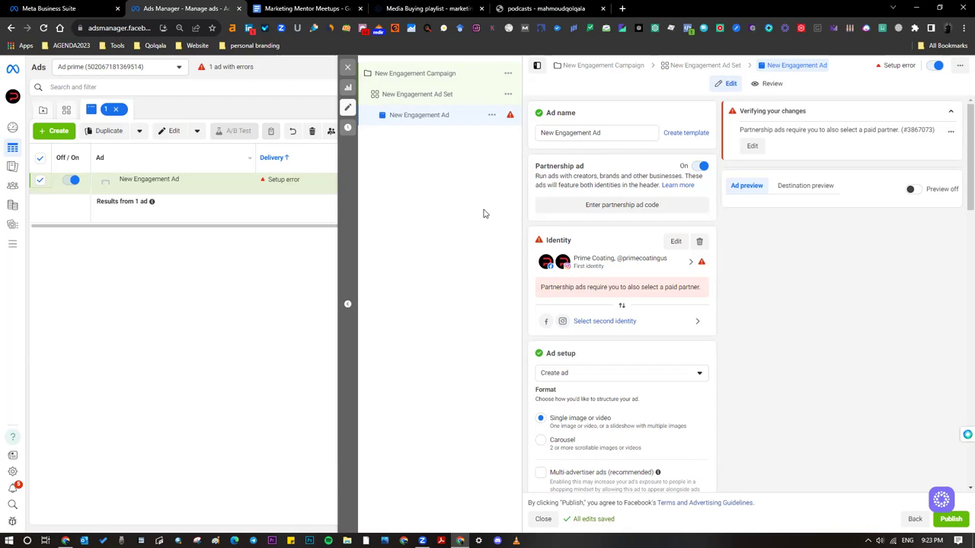
# Step: Switch to the Marketing Mentor Meetups document in Google Docs, make the text left-to-right and clear the page below the letterhead
pyautogui.click(299, 8)
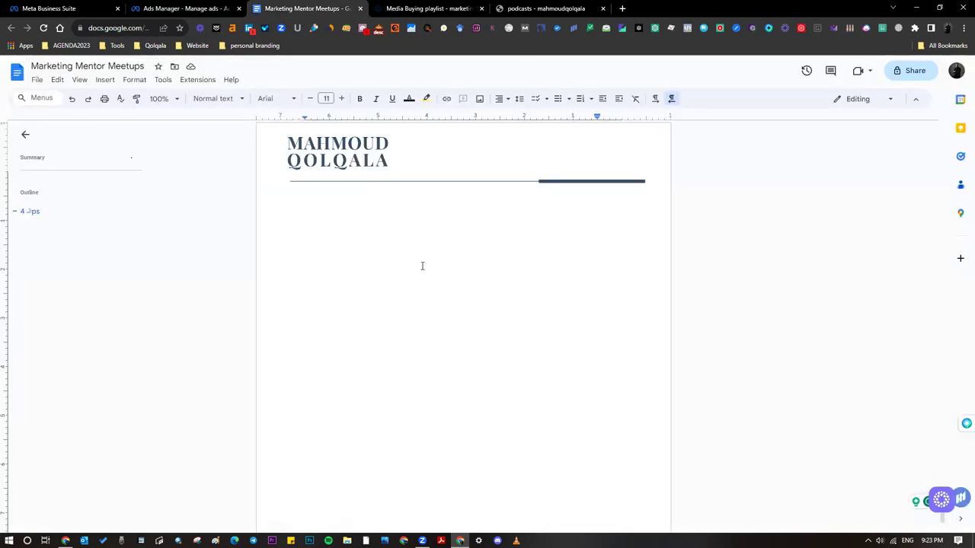
pyautogui.click(655, 99)
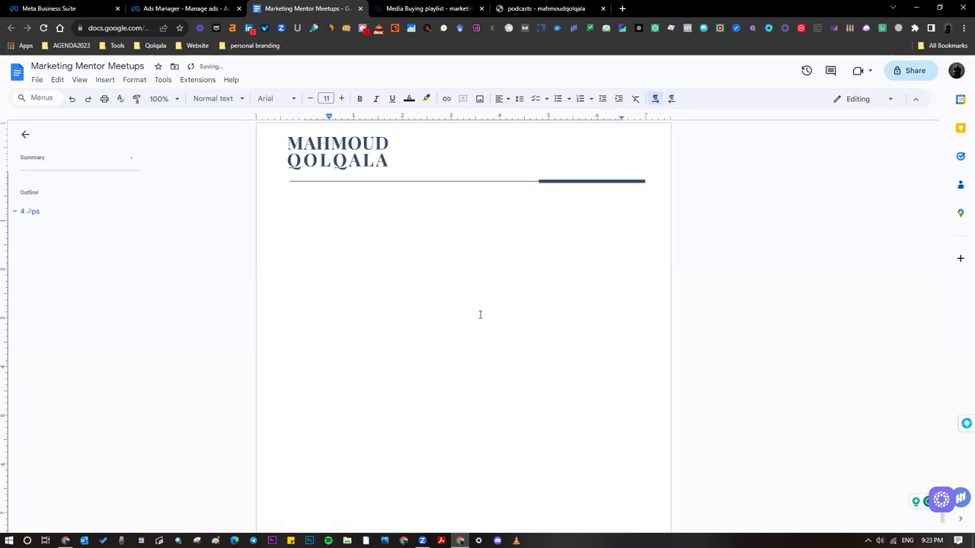
pyautogui.write('d')
pyautogui.press('BackSpace')
pyautogui.write('C')
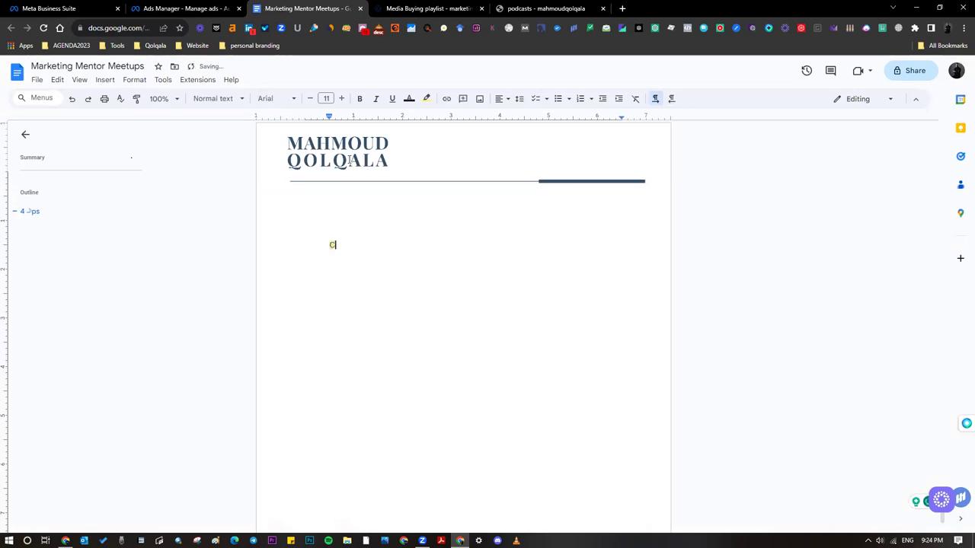
pyautogui.write('reatve')
pyautogui.hotkey('shift', 'Home')
pyautogui.press('BackSpace')
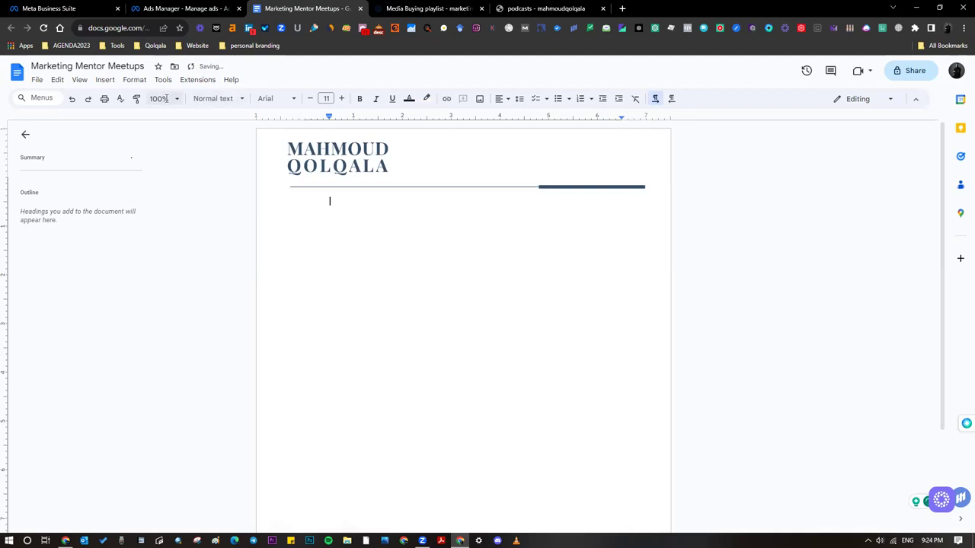
# Step: Zoom the document to 200% and write "المحتوى" followed by ">" as a right-to-left line below the letterhead
pyautogui.click(166, 98)
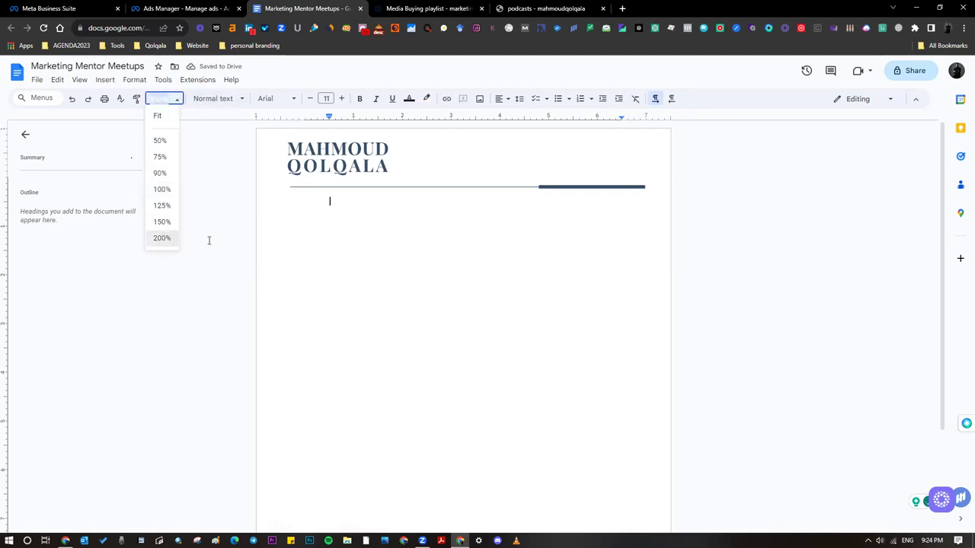
pyautogui.click(161, 239)
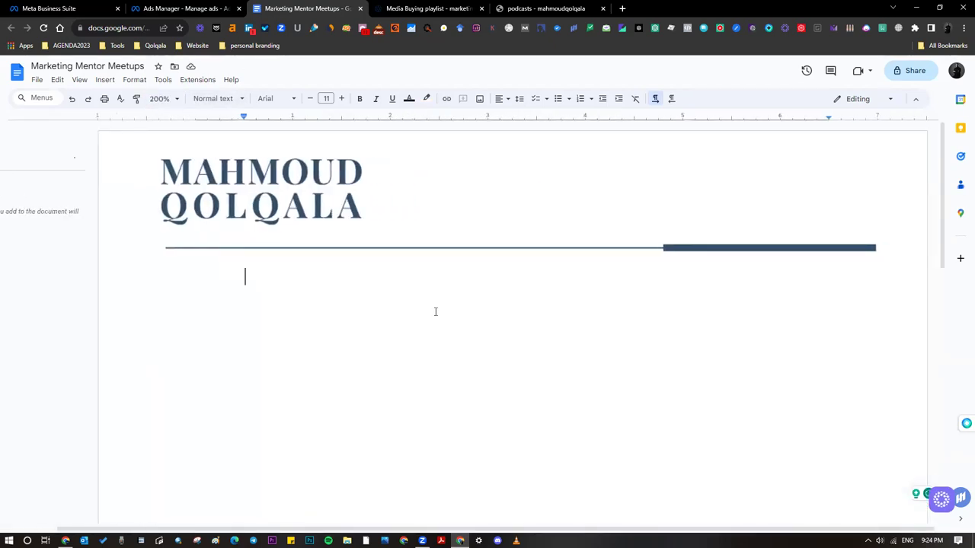
pyautogui.press('ctrl+Shift_R')
pyautogui.write('المحتوى')
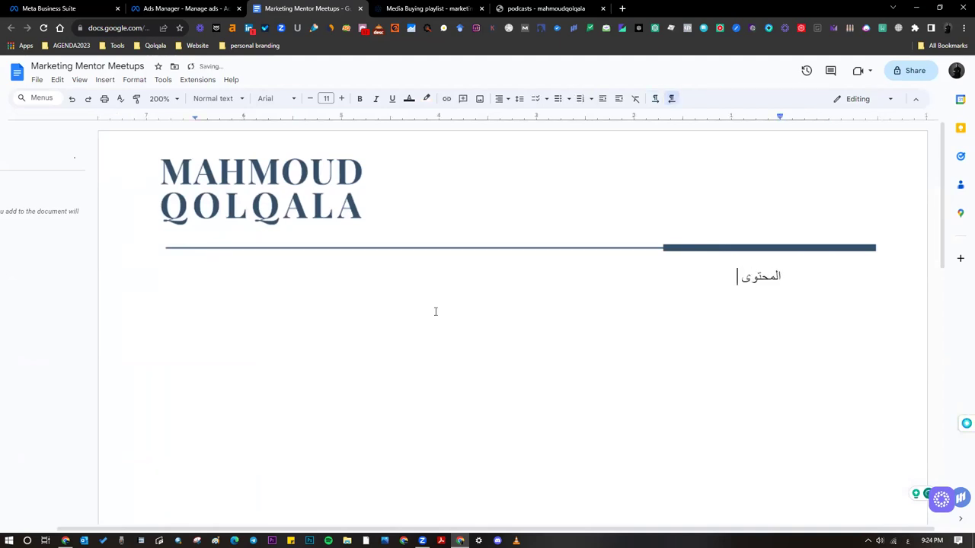
pyautogui.write(' .')
pyautogui.press('BackSpace')
pyautogui.write('>')
# Step: Switch back to Ads Manager and set the ad setup of the new engagement ad to Use existing post
pyautogui.click(198, 6)
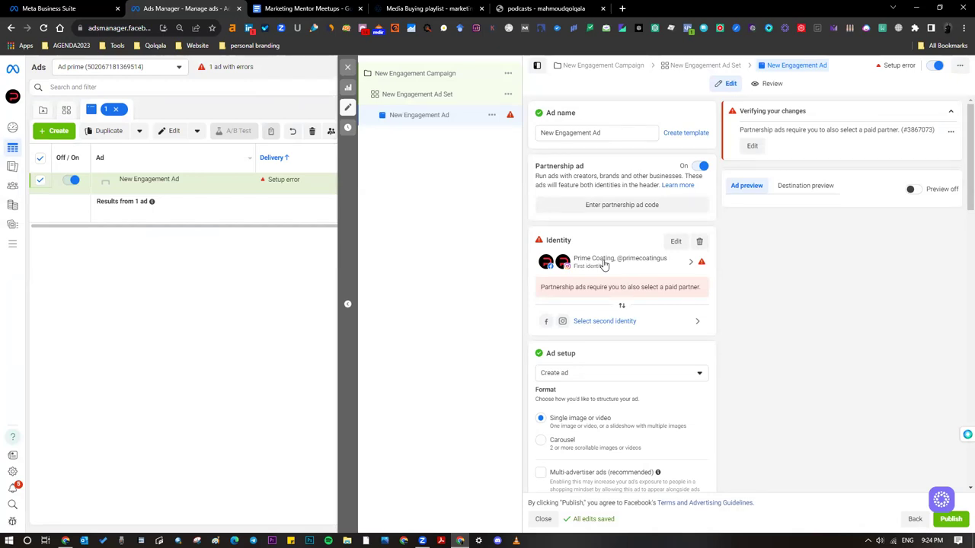
pyautogui.hotkey('ctrl', '+')
pyautogui.hotkey('ctrl', '+')
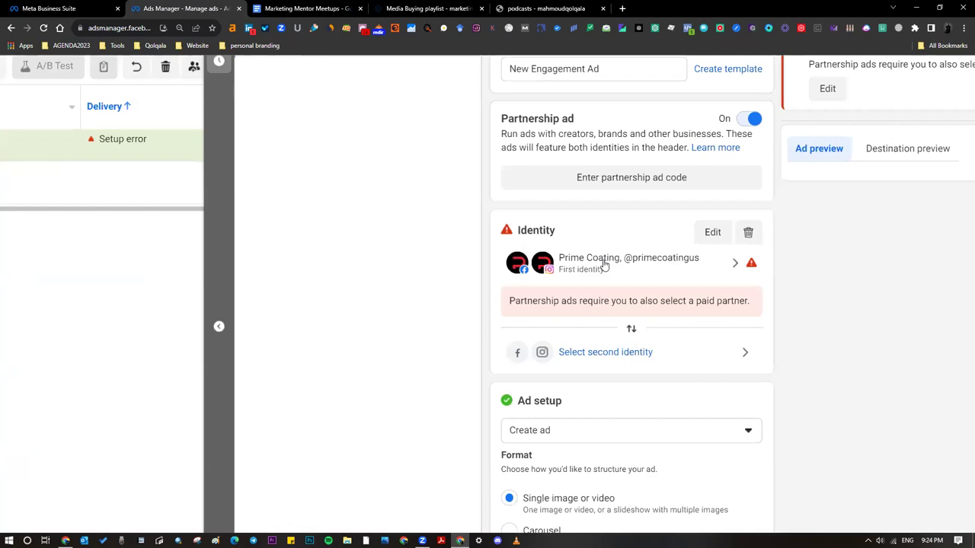
pyautogui.scroll(2, 604, 264)
pyautogui.scroll(-1, 604, 264)
pyautogui.scroll(1, 604, 264)
pyautogui.scroll(-2, 604, 265)
pyautogui.scroll(-1, 604, 264)
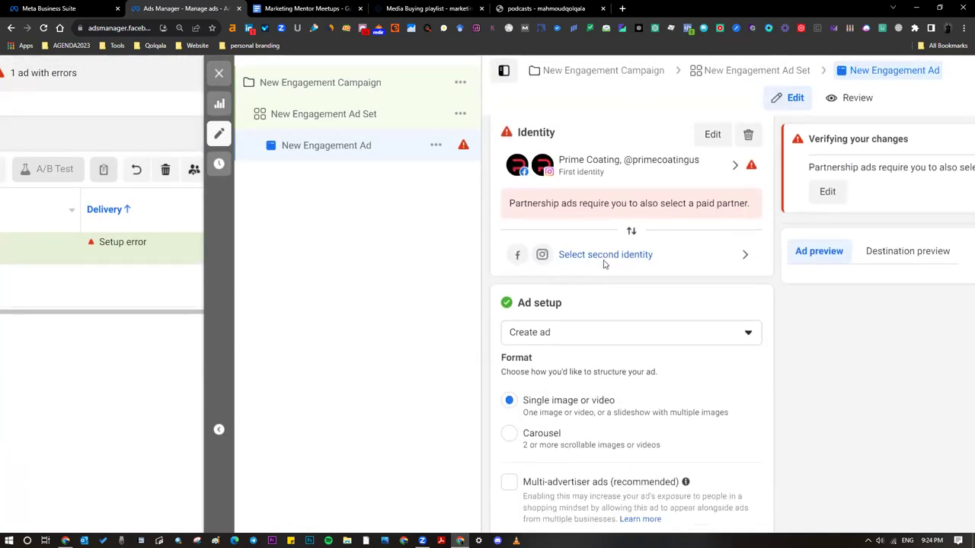
pyautogui.scroll(-1, 603, 265)
pyautogui.scroll(-2, 604, 264)
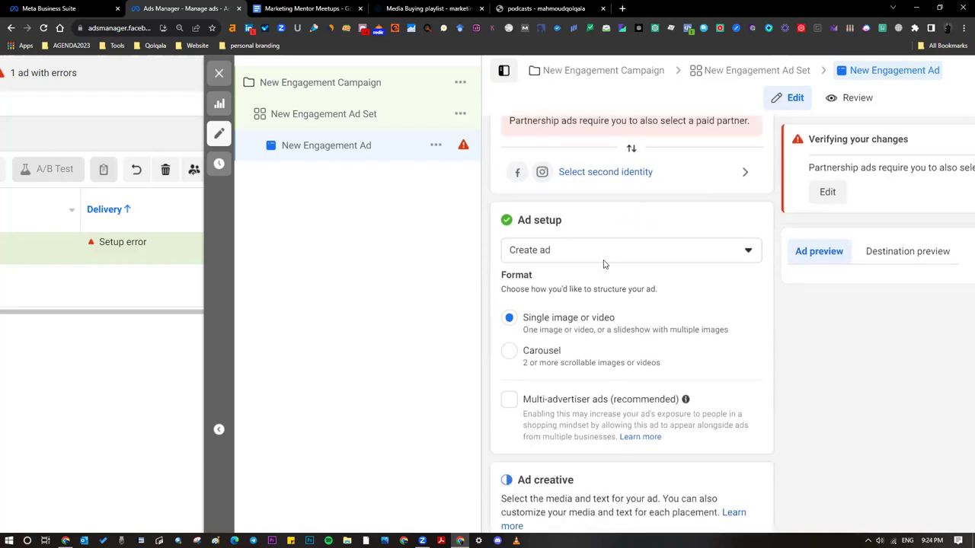
pyautogui.click(609, 221)
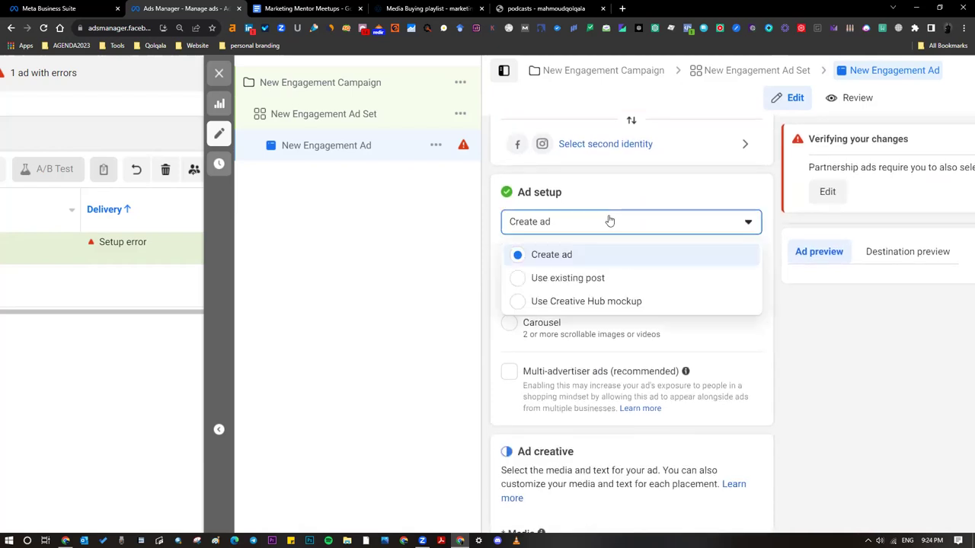
pyautogui.scroll(5, 788, 403)
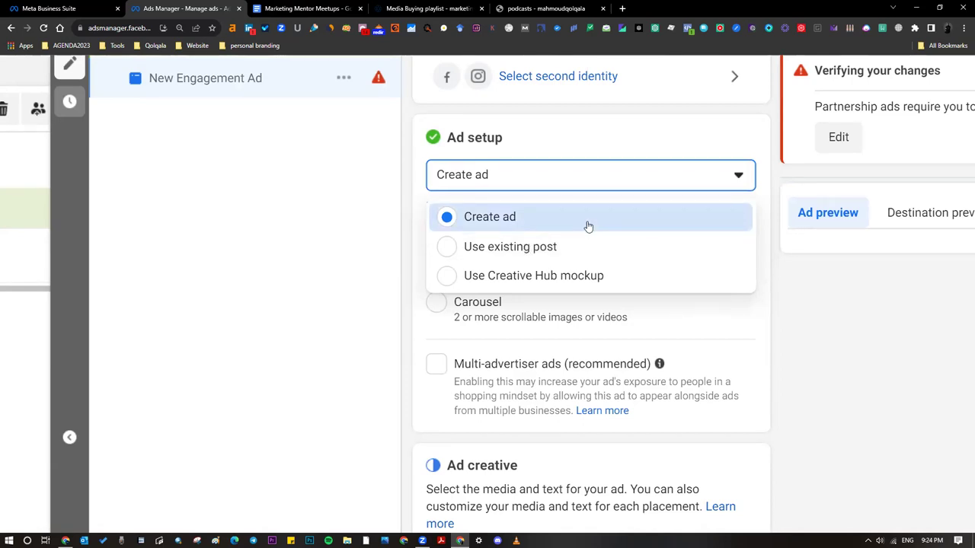
pyautogui.click(560, 252)
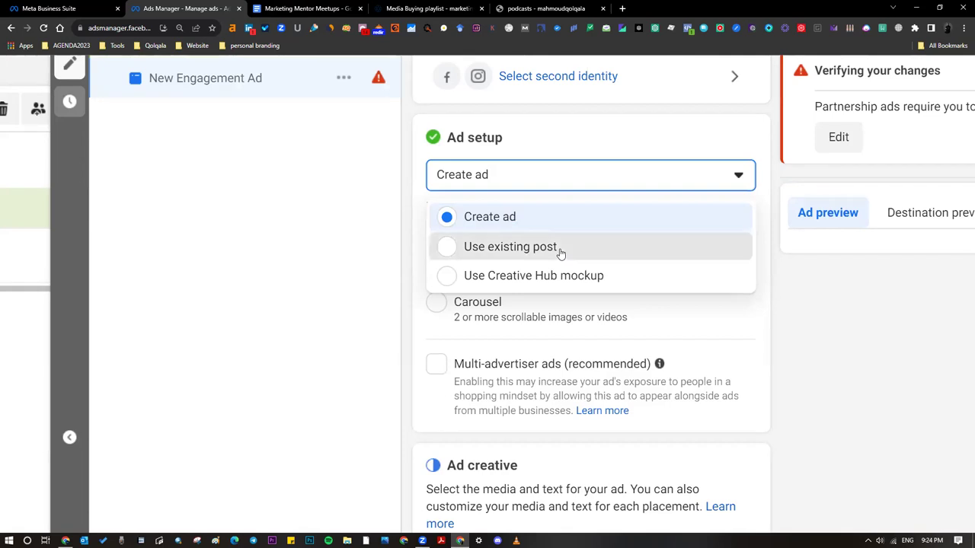
# Step: Open the Creative Hub mockup picker from the ad setup options and cancel it without choosing a mockup
pyautogui.hotkey('ctrl', '-')
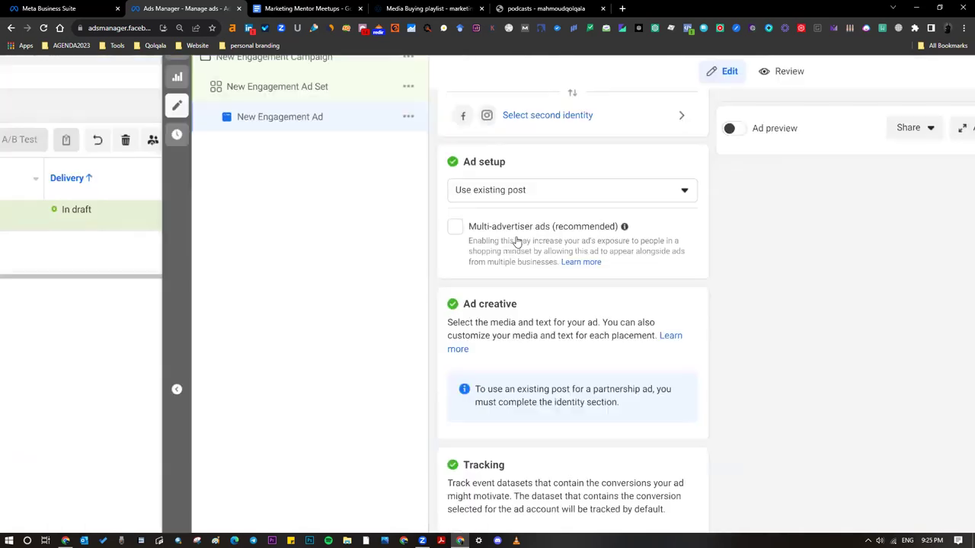
pyautogui.hotkey('ctrl', '-')
pyautogui.hotkey('ctrl', '+')
pyautogui.hotkey('ctrl', '+')
pyautogui.hotkey('ctrl', '+')
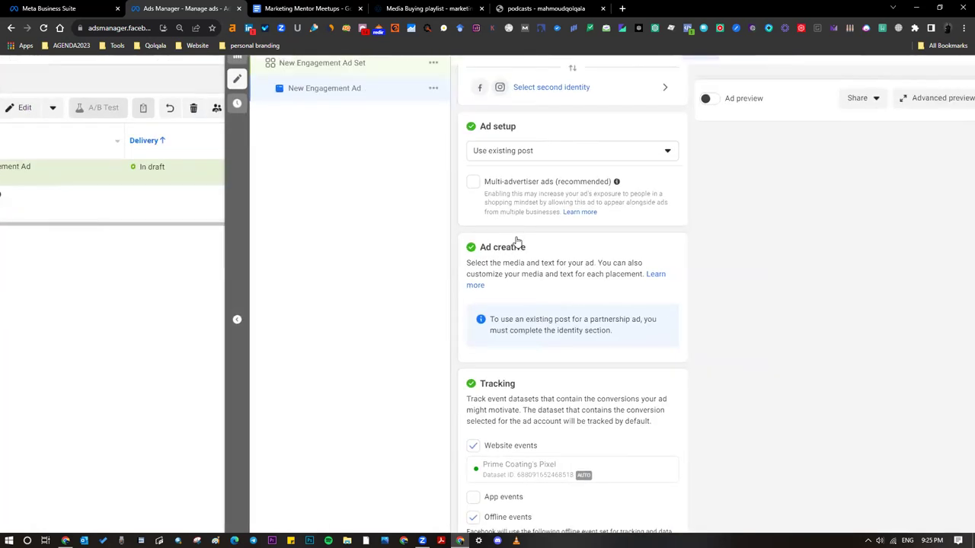
pyautogui.scroll(-1, 516, 241)
pyautogui.scroll(1, 516, 242)
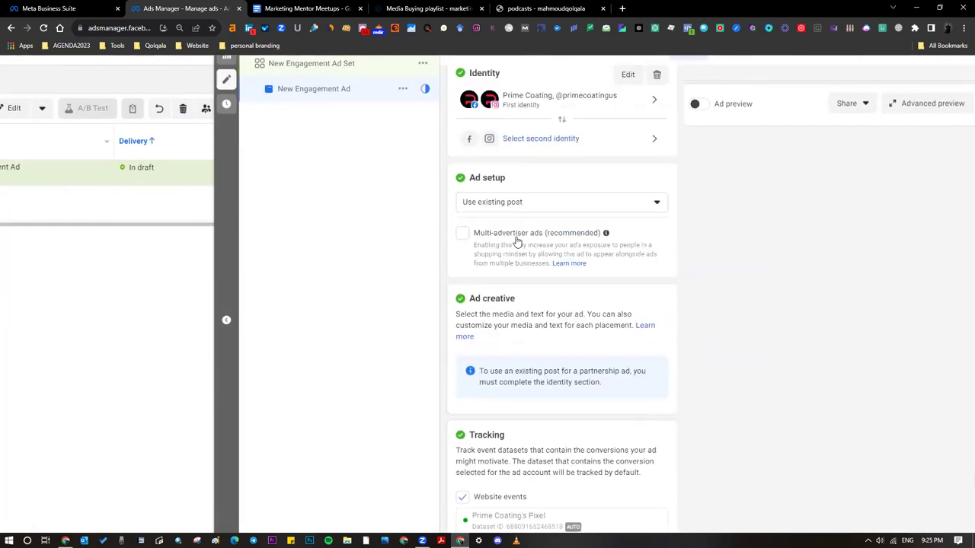
pyautogui.click(503, 211)
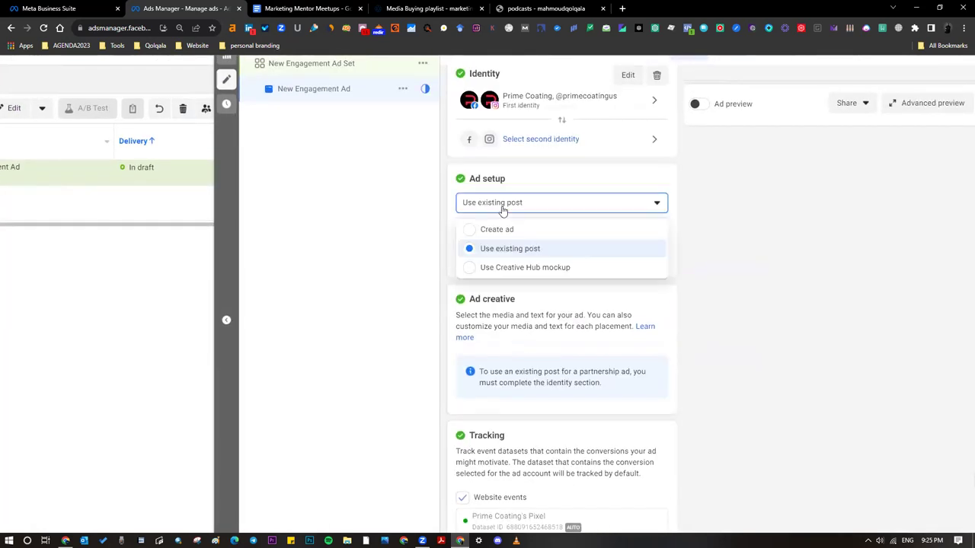
pyautogui.click(509, 270)
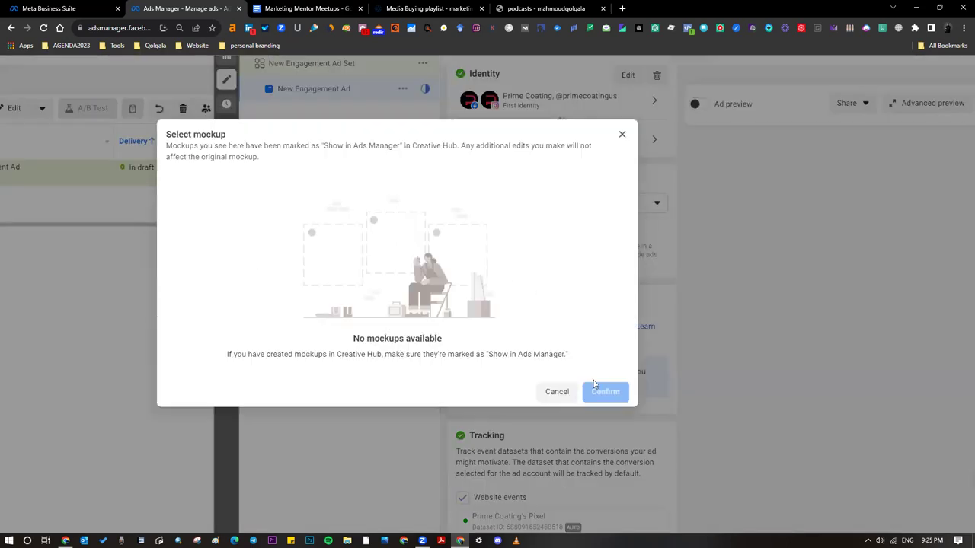
pyautogui.click(554, 391)
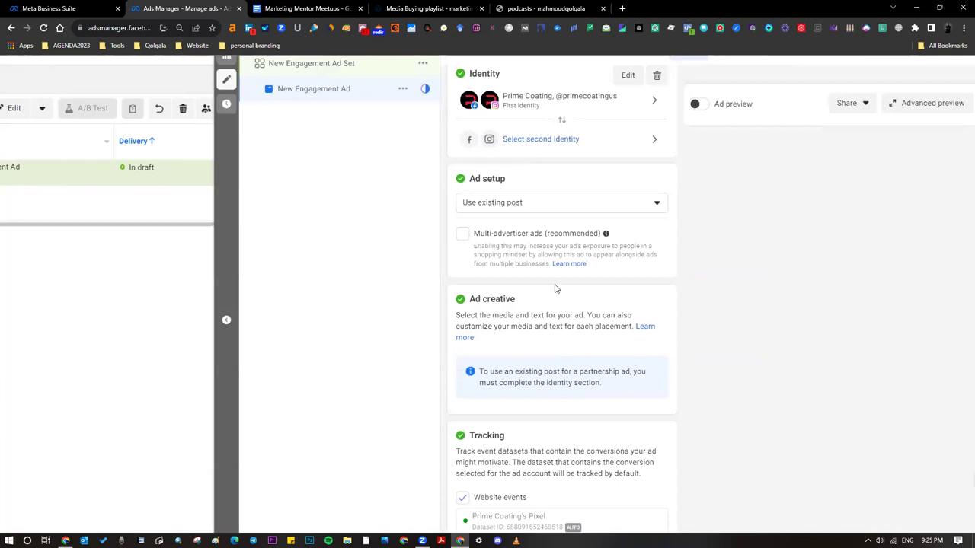
# Step: Set the ad setup of the new engagement ad to Create ad and view its format options
pyautogui.scroll(-1, 555, 288)
pyautogui.scroll(2, 525, 254)
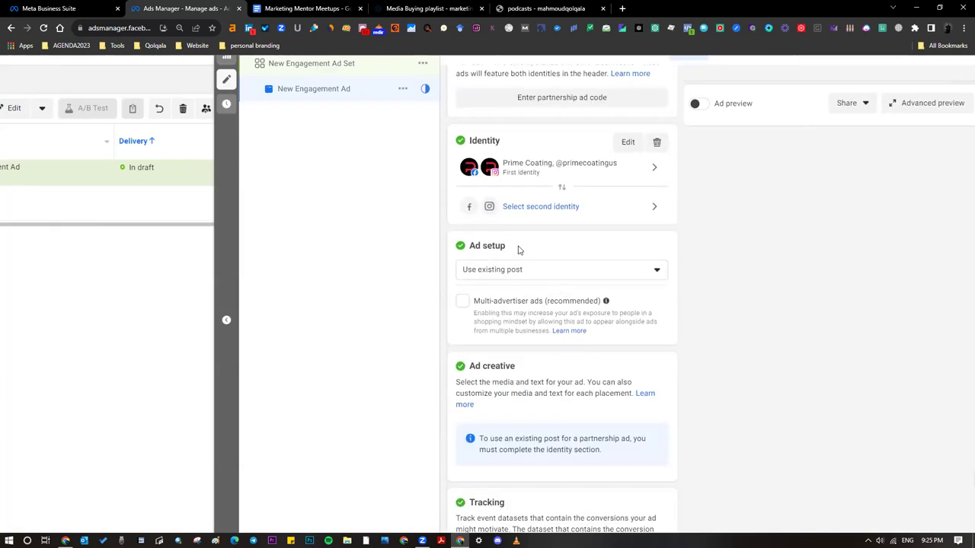
pyautogui.scroll(2, 518, 249)
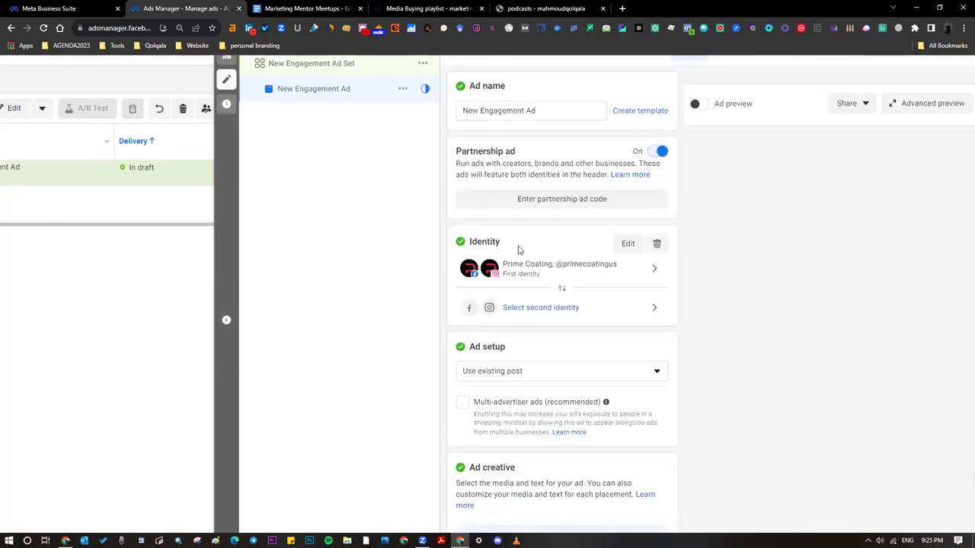
pyautogui.scroll(-2, 518, 249)
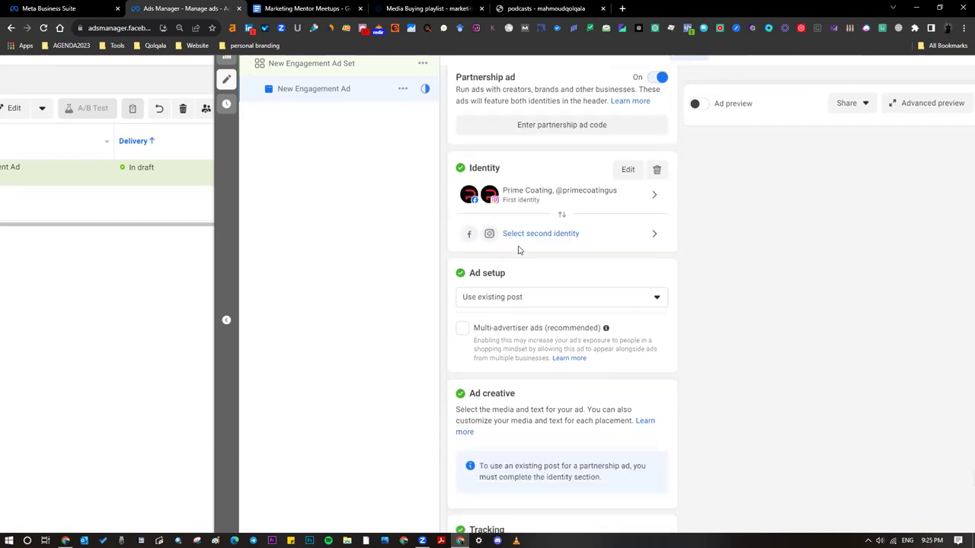
pyautogui.click(517, 296)
pyautogui.click(513, 317)
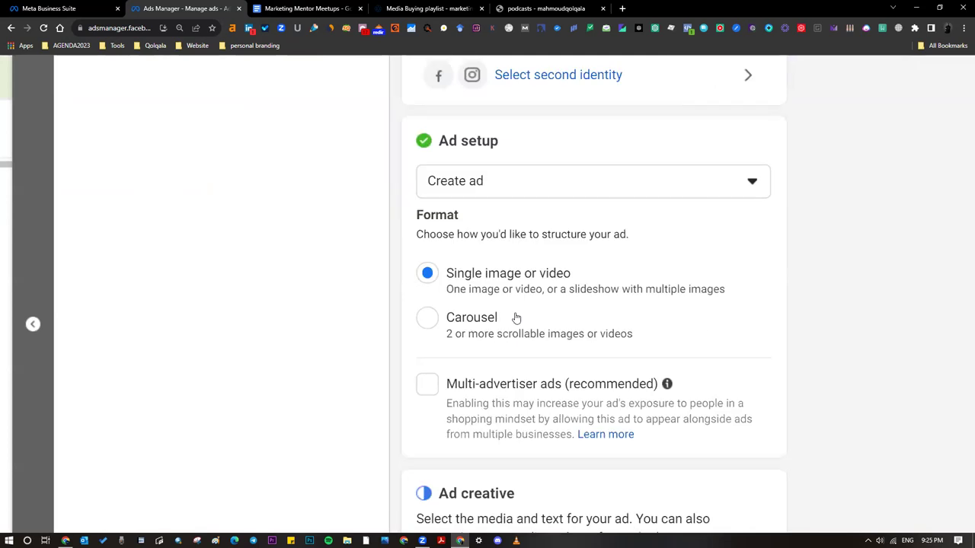
pyautogui.scroll(1, 516, 317)
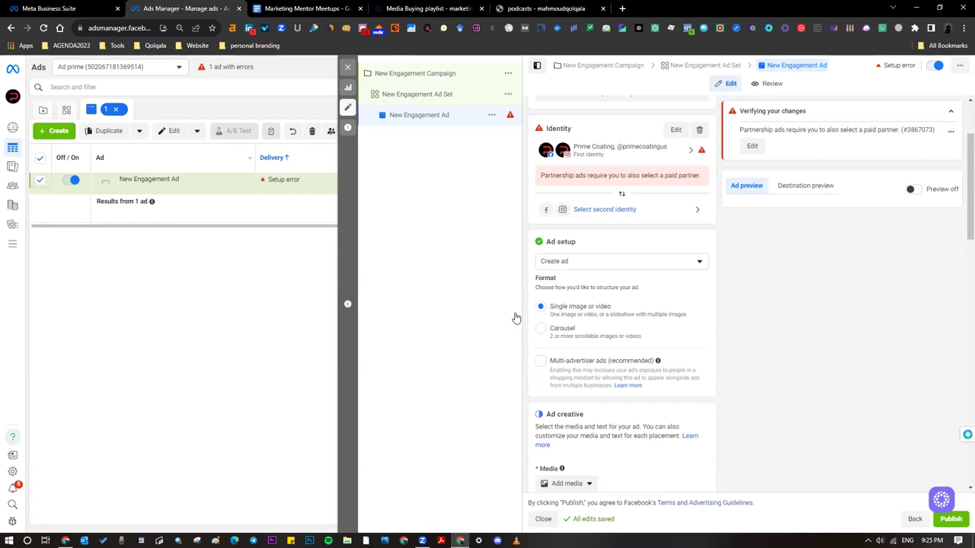
# Step: Switch the ad setup to Use existing post and review the ad creative and tracking sections
pyautogui.click(638, 263)
pyautogui.click(621, 301)
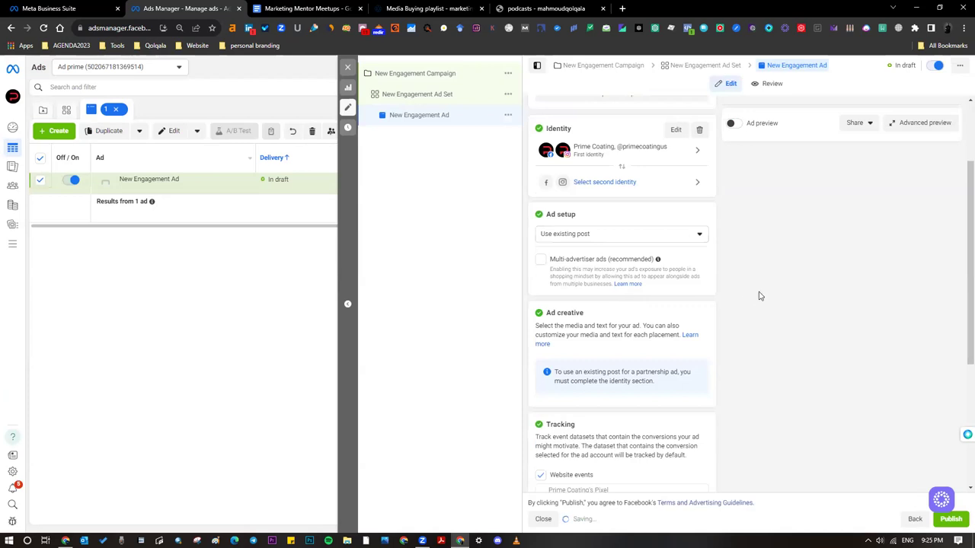
pyautogui.scroll(-1, 760, 295)
pyautogui.scroll(-2, 760, 295)
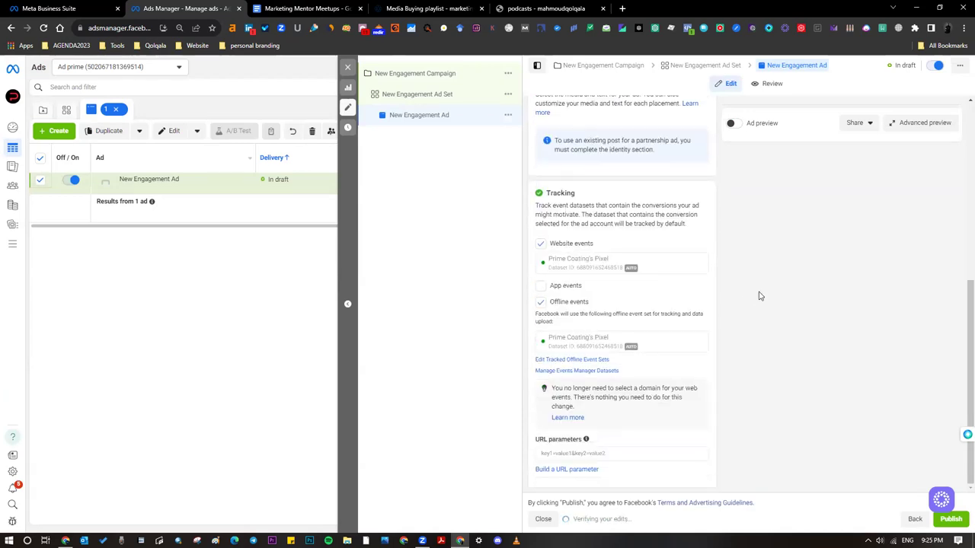
pyautogui.scroll(3, 759, 296)
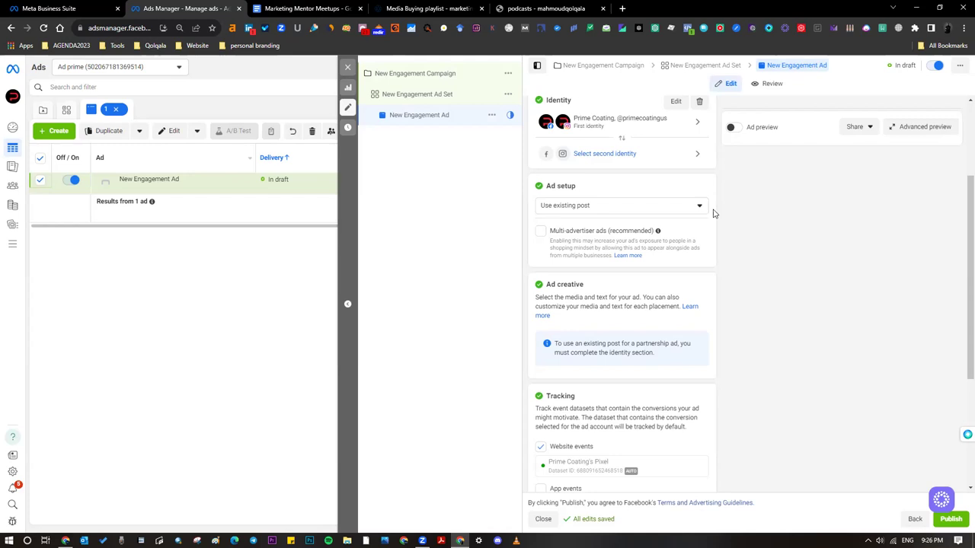
# Step: Change the ad setup back to Create ad and enter "99999999" as the primary text
pyautogui.click(688, 209)
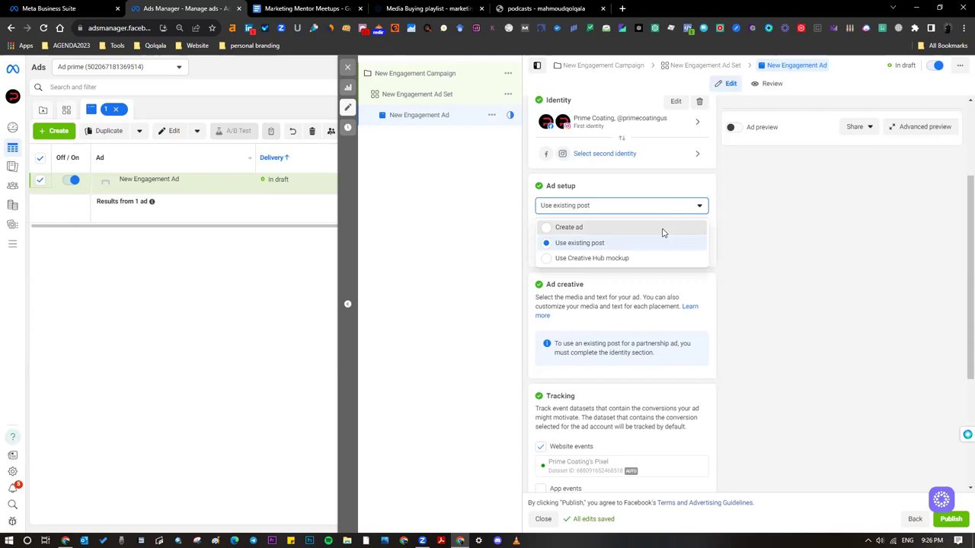
pyautogui.click(661, 229)
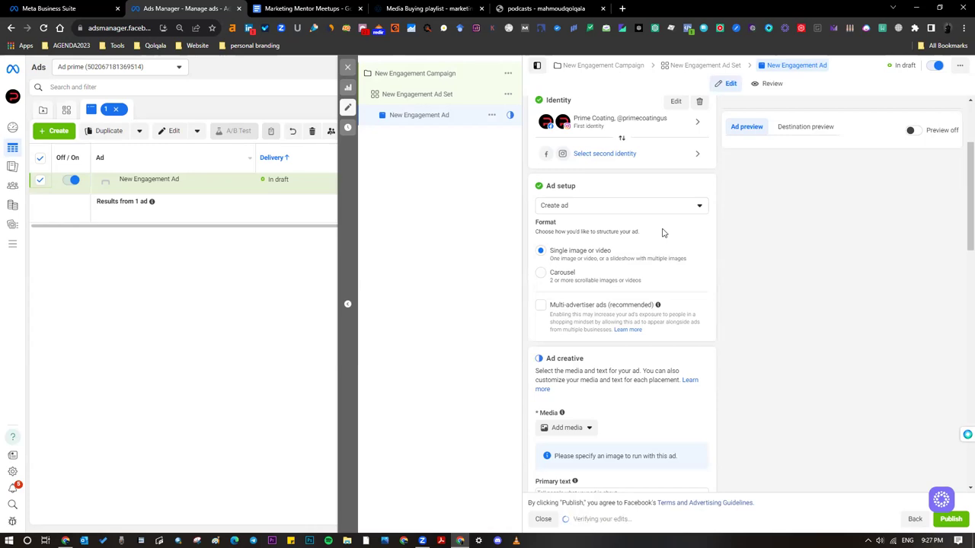
pyautogui.scroll(-2, 663, 233)
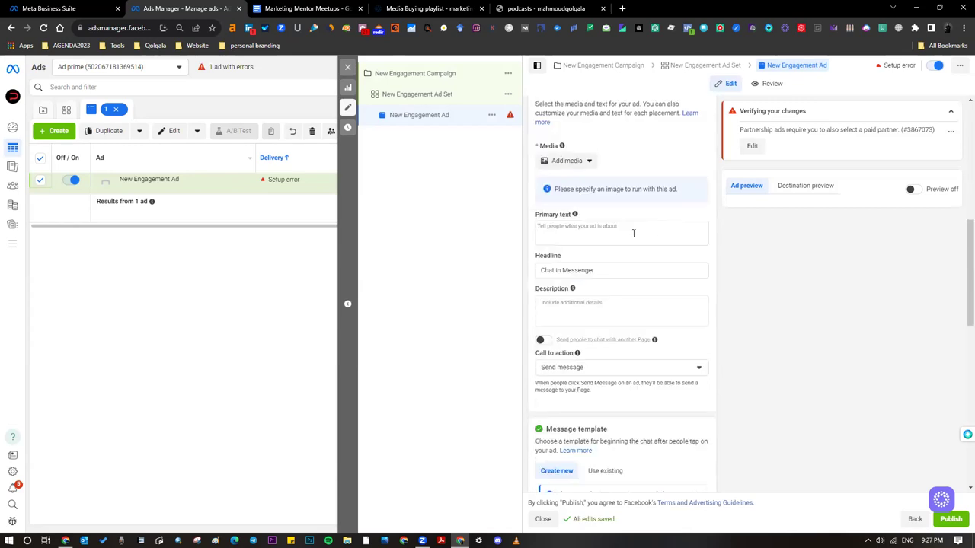
pyautogui.click(632, 233)
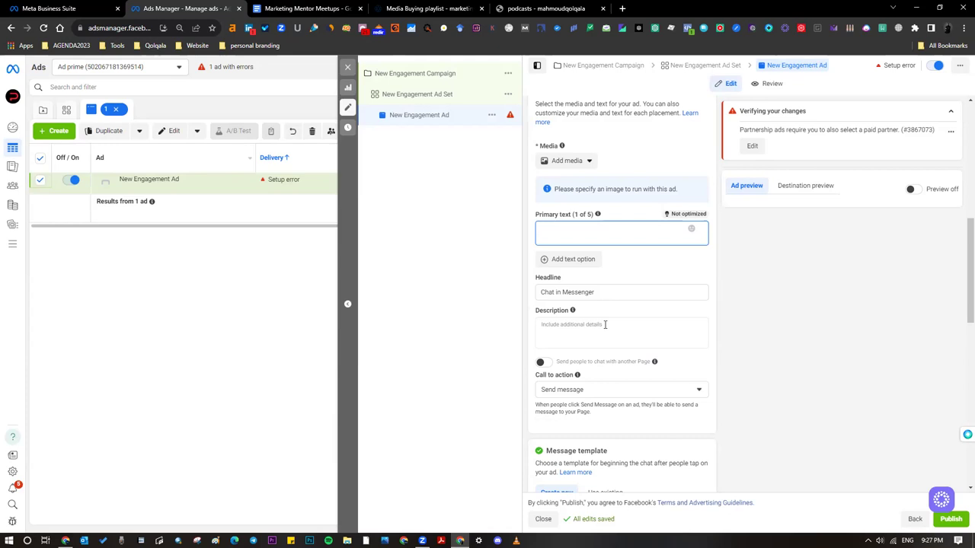
pyautogui.write('99999999')
# Step: Try to add the 1920 × 873 account image to the ad, accepting the default crops, and reload the page at the optimization stage
pyautogui.click(583, 166)
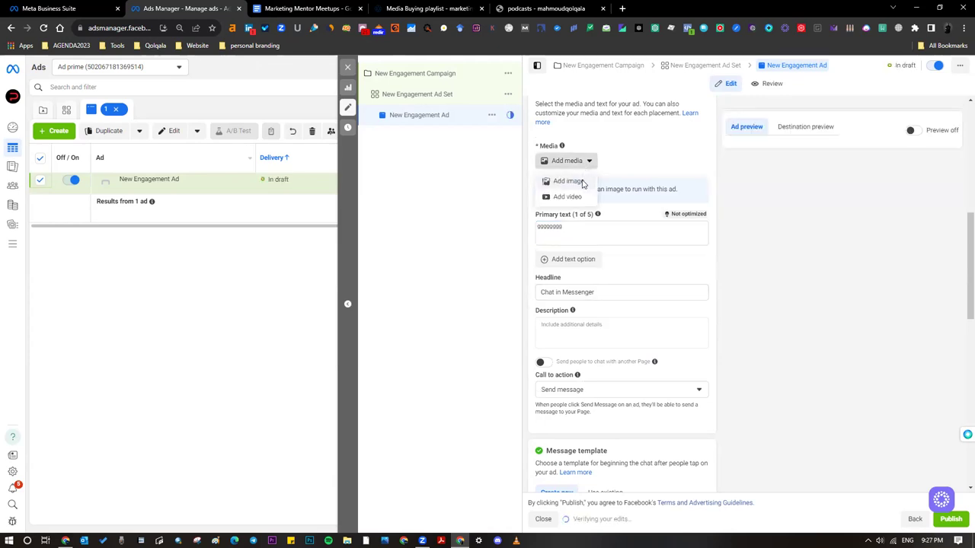
pyautogui.click(583, 182)
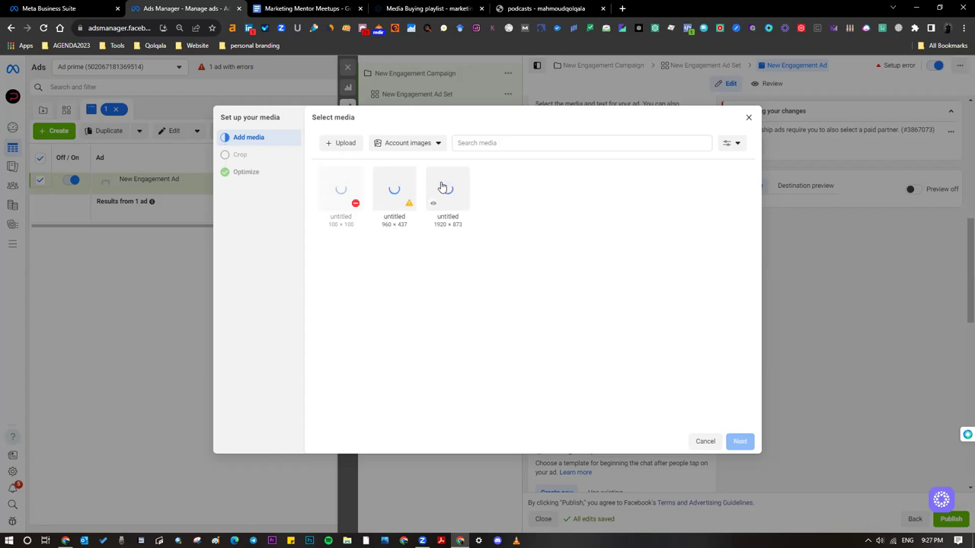
pyautogui.click(402, 144)
pyautogui.click(525, 232)
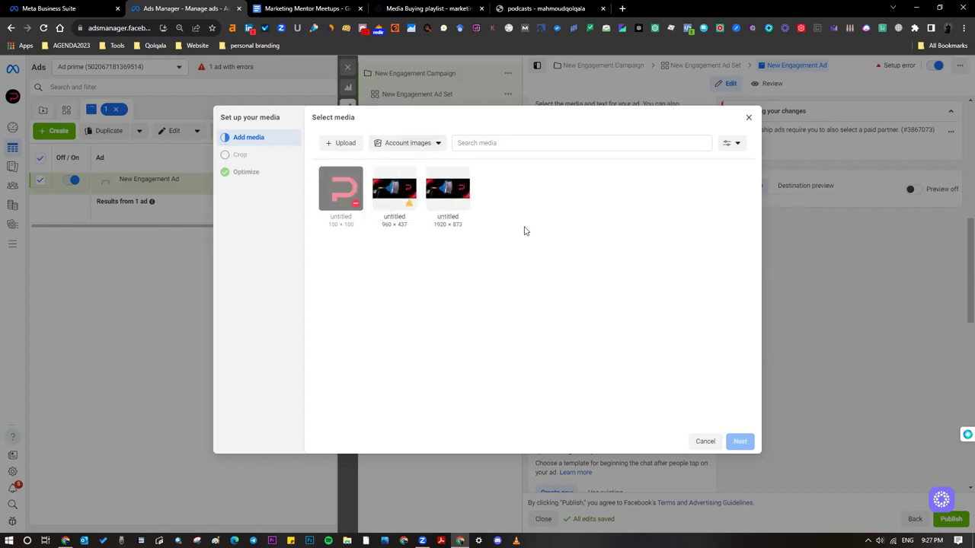
pyautogui.click(449, 191)
pyautogui.click(735, 441)
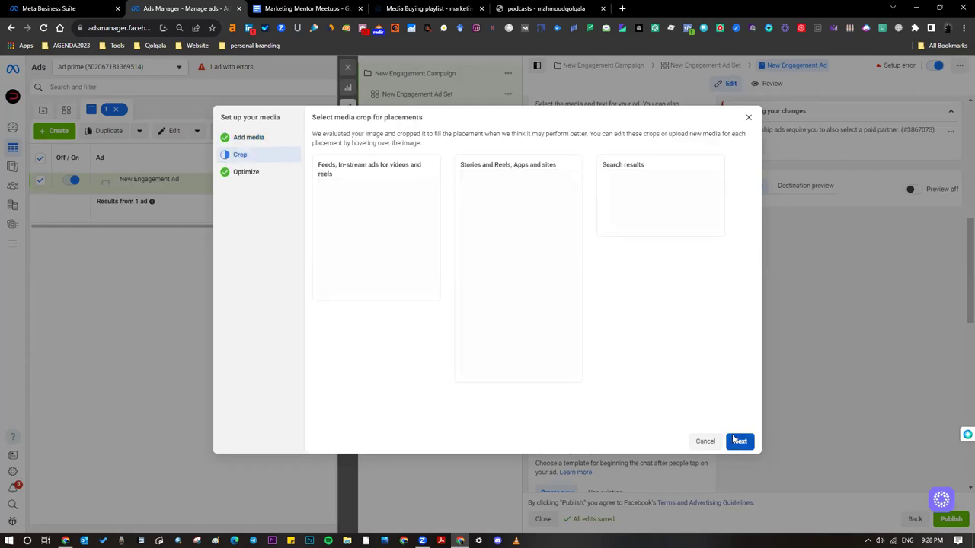
pyautogui.click(737, 441)
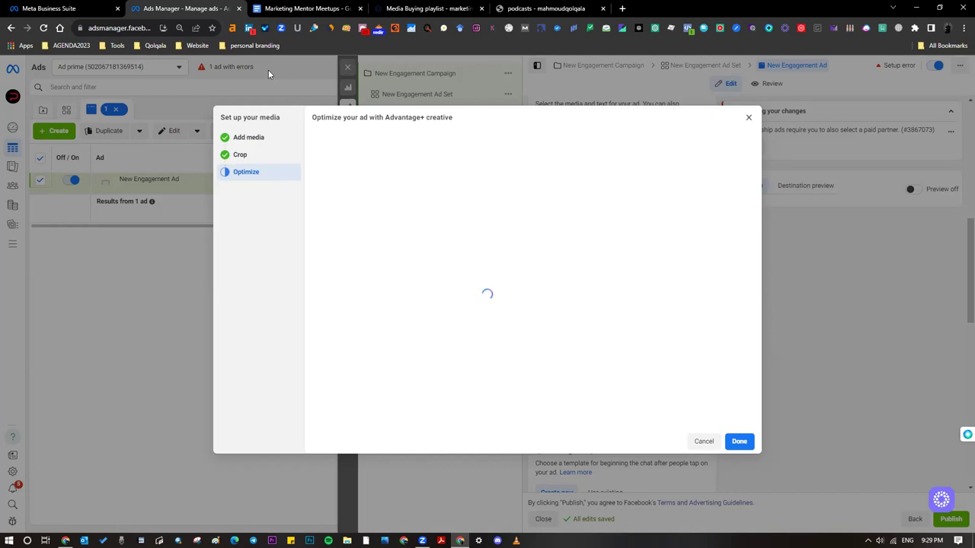
pyautogui.click(43, 27)
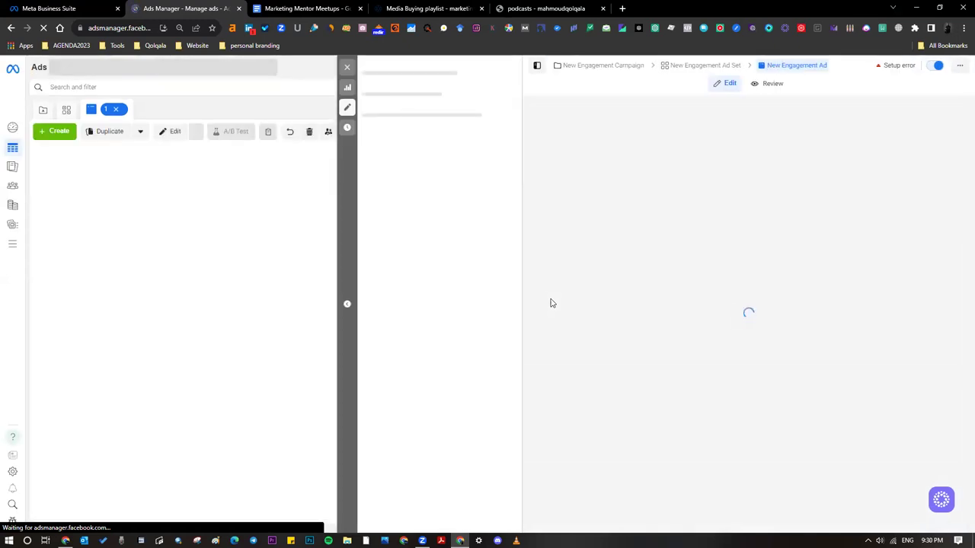
# Step: Switch to the Marketing Mentor Meetups document, extend the heading line with "مختلف عن المنافسسين؟" and start a bulleted list below it
pyautogui.click(326, 8)
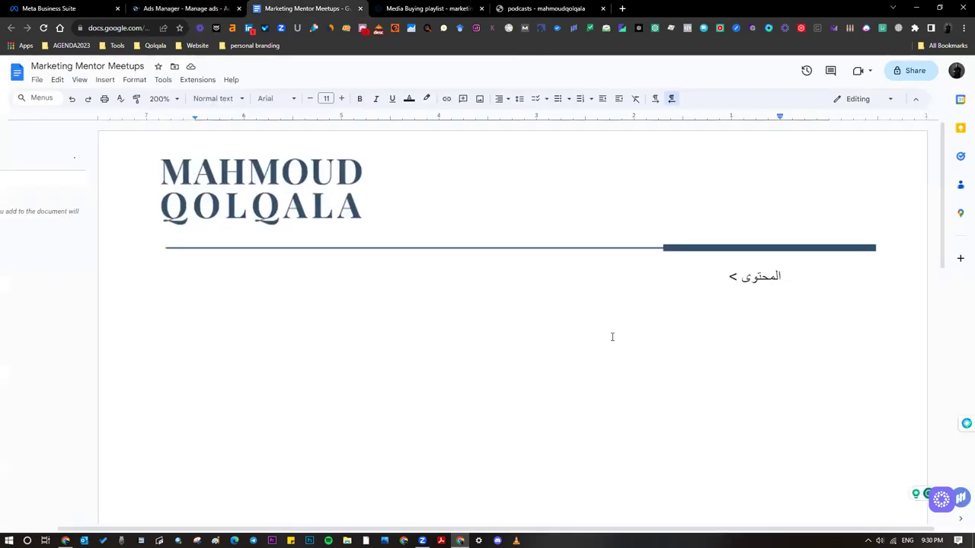
pyautogui.write('lojgt')
pyautogui.press('BackSpace')
pyautogui.press('BackSpace')
pyautogui.press('BackSpace')
pyautogui.press('BackSpace')
pyautogui.press('BackSpace')
pyautogui.hotkey('alt', 'shift')
pyautogui.write('مختلف')
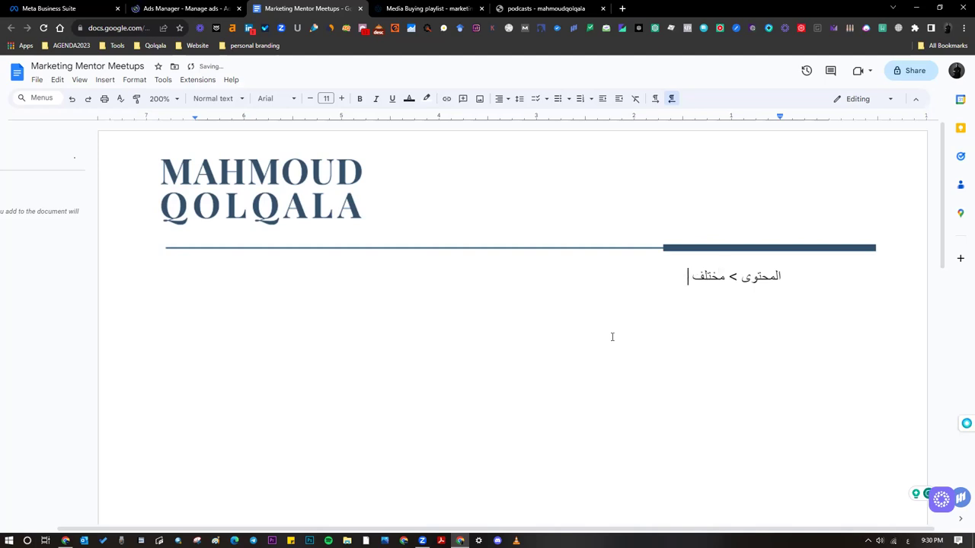
pyautogui.write(' عن المنافسسين؟')
pyautogui.press('Return')
pyautogui.hotkey('ctrl', 'shift', '8')
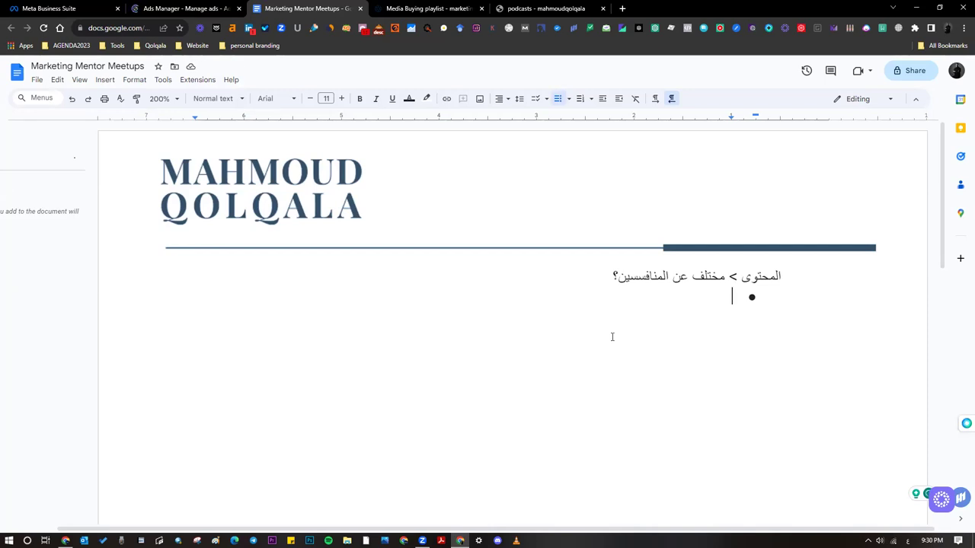
# Step: Write "بيجاوب على سؤال العميل فى اول 30 ثانية" as the first bullet and add an empty second bullet
pyautogui.write('بيجاوب على')
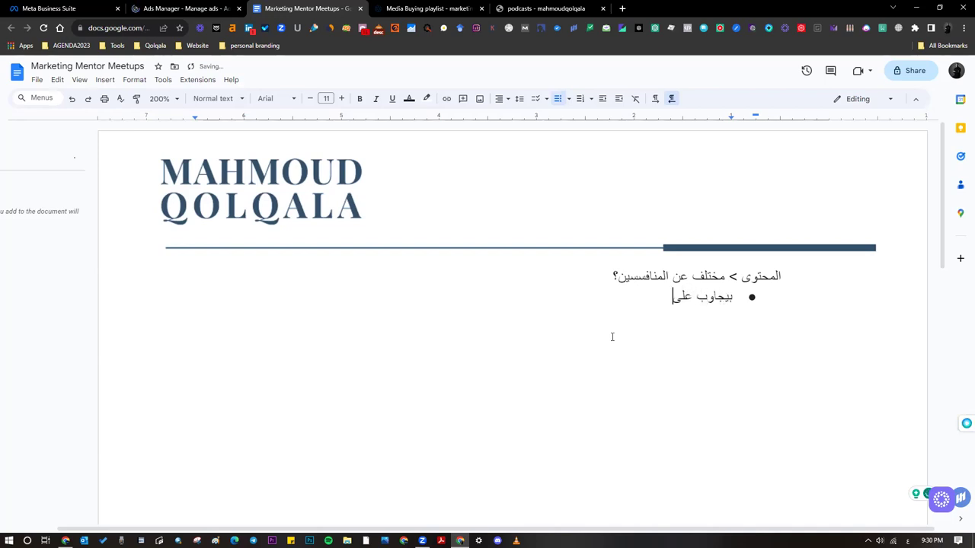
pyautogui.write(' سؤال')
pyautogui.press('Return')
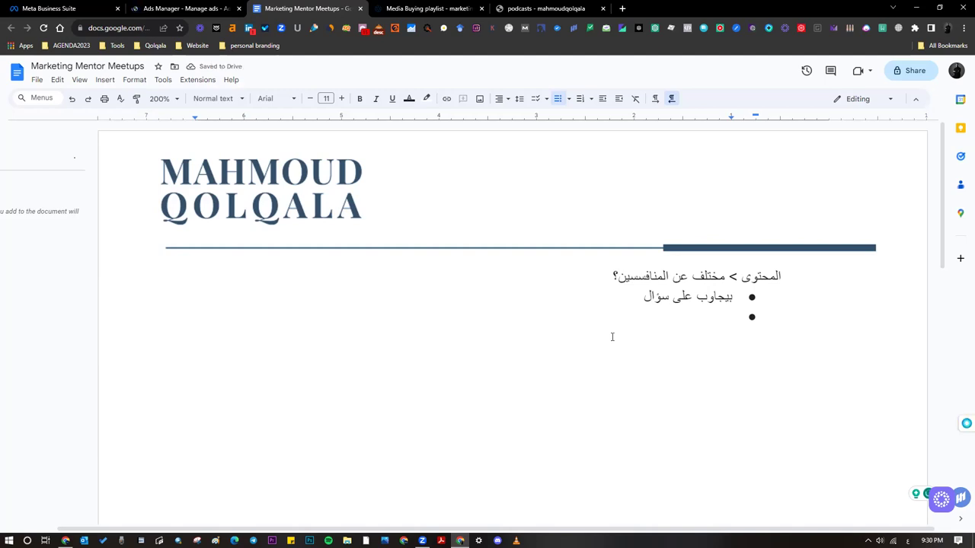
pyautogui.press('Up')
pyautogui.press('Left')
pyautogui.press('Left')
pyautogui.press('Left')
pyautogui.press('Left')
pyautogui.press('Left')
pyautogui.press('Left')
pyautogui.press('Left')
pyautogui.press('Left')
pyautogui.press('Left')
pyautogui.press('Left')
pyautogui.press('Left')
pyautogui.press('Left')
pyautogui.press('Left')
pyautogui.press('Left')
pyautogui.press('Left')
pyautogui.write('ال')
pyautogui.write('عميل')
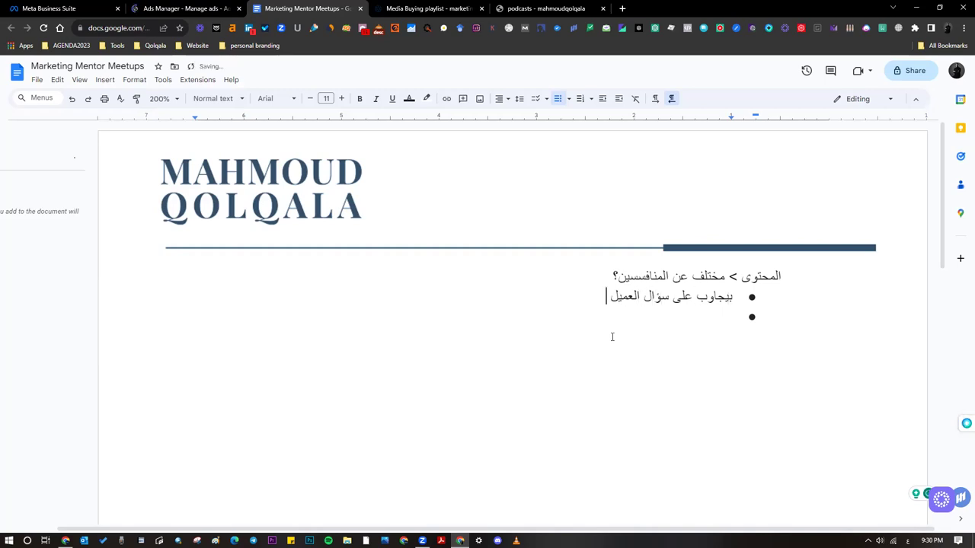
pyautogui.write(' فى اول 30 ثانية')
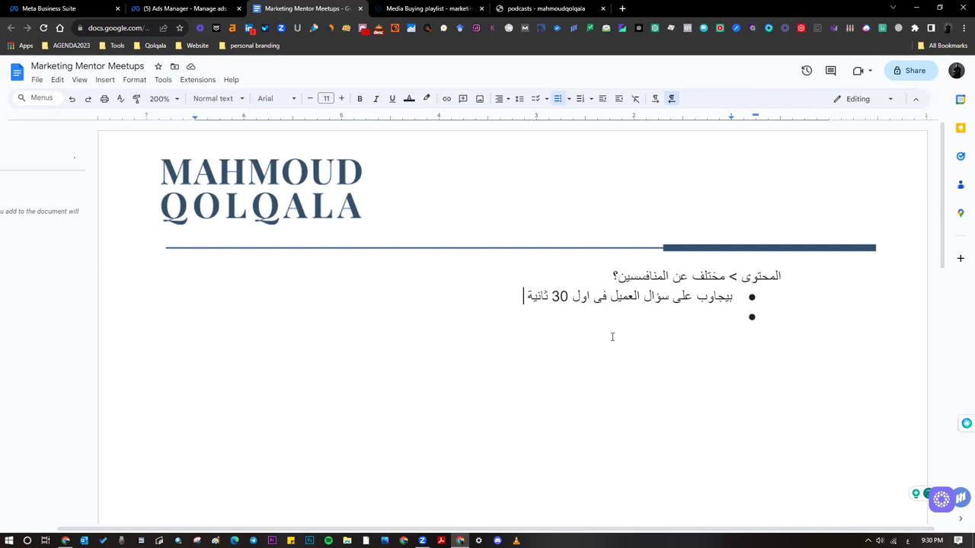
# Step: Write "الـ CTA" as the second bullet, keeping it right-to-left
pyautogui.press('Down')
pyautogui.hotkey('alt', 'shift')
pyautogui.hotkey('ctrl', 'shift')
pyautogui.write('hg')
pyautogui.press('BackSpace')
pyautogui.press('BackSpace')
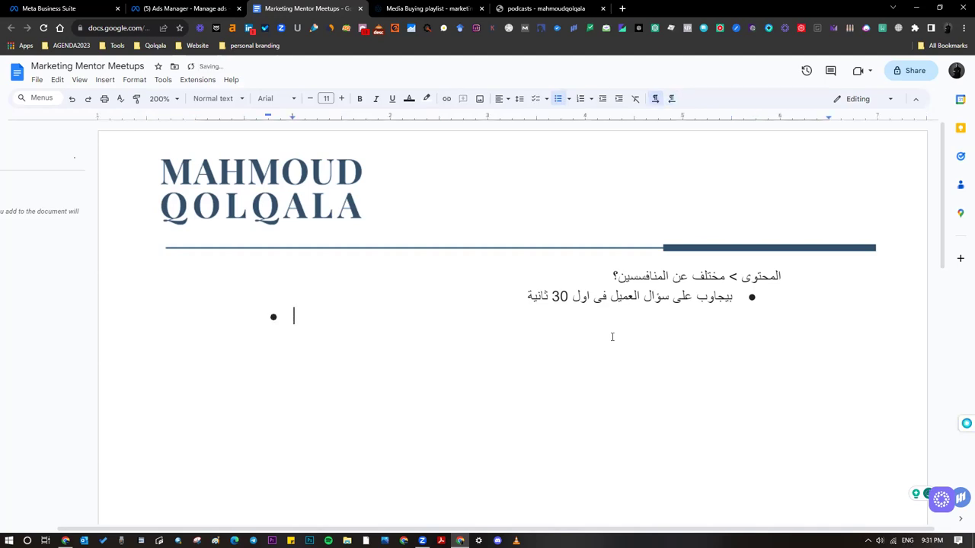
pyautogui.hotkey('ctrl', 'shift')
pyautogui.hotkey('alt', 'shift')
pyautogui.write('الـ')
pyautogui.hotkey('alt', 'shift')
pyautogui.write('C')
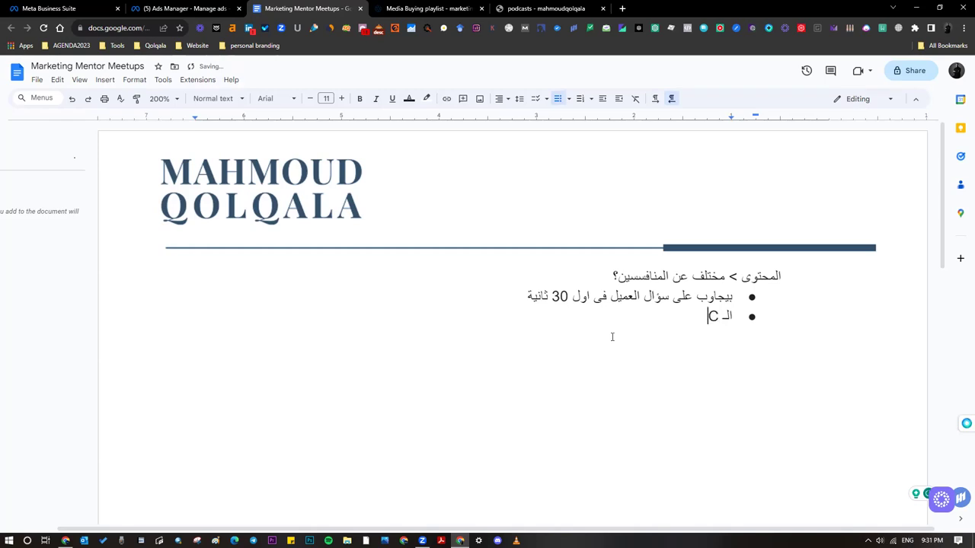
pyautogui.write('TA')
# Step: Switch back to Ads Manager and upload 1what-is-a-startup-1-min.jpg from the Desktop as the ad's image
pyautogui.click(182, 8)
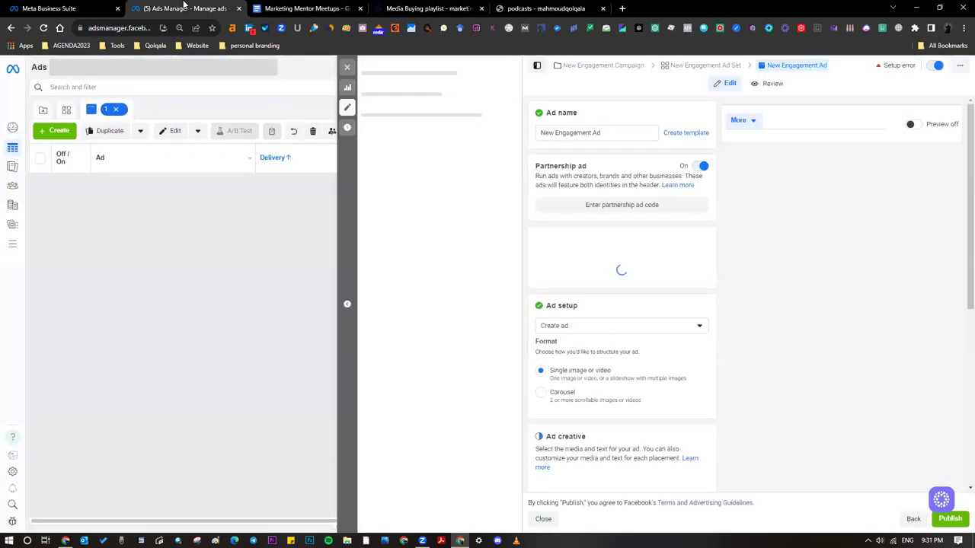
pyautogui.scroll(-6, 594, 322)
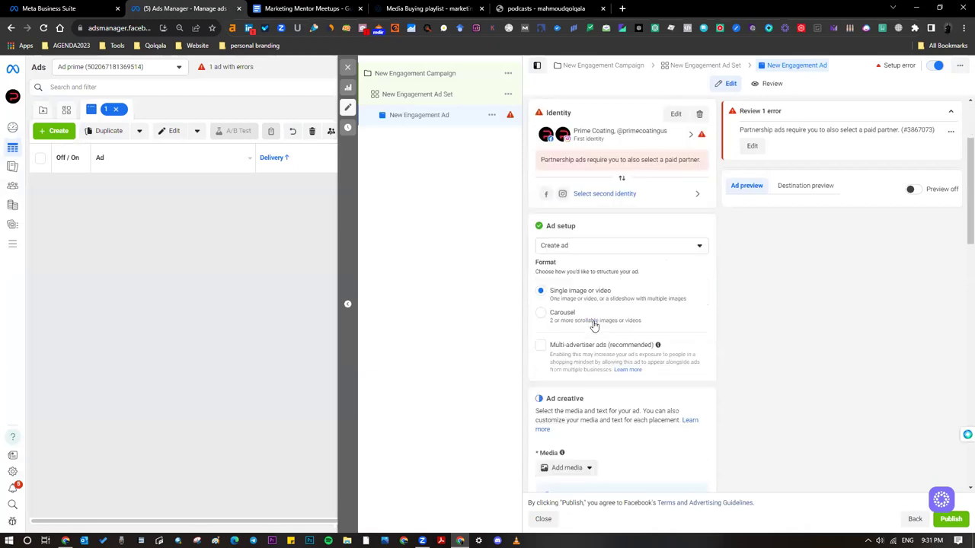
pyautogui.scroll(-1, 594, 321)
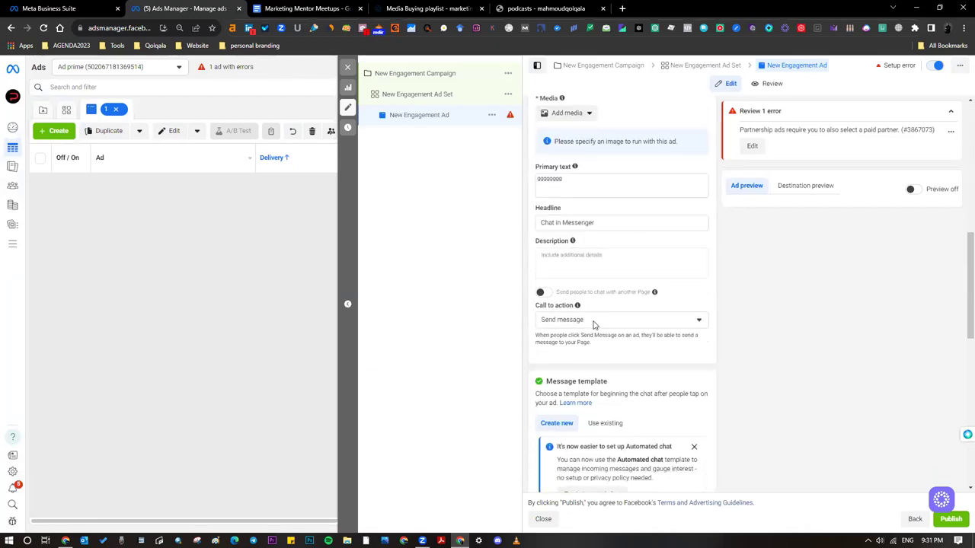
pyautogui.click(569, 264)
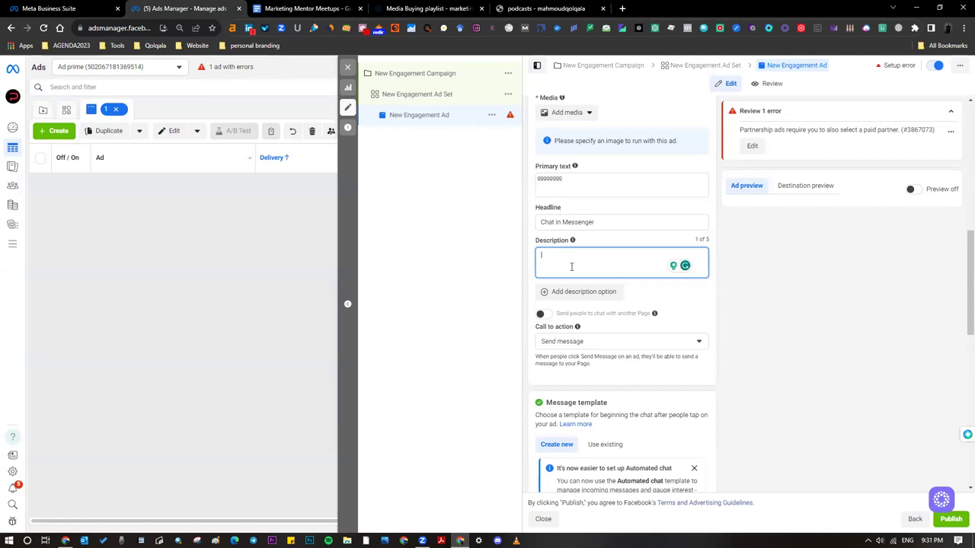
pyautogui.moveTo(570, 241)
pyautogui.scroll(2, 571, 241)
pyautogui.click(571, 232)
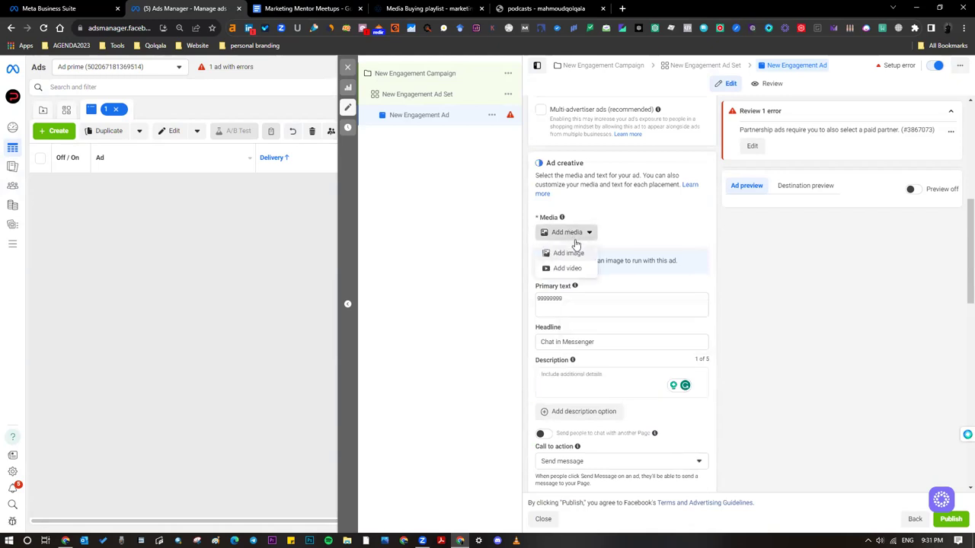
pyautogui.click(572, 254)
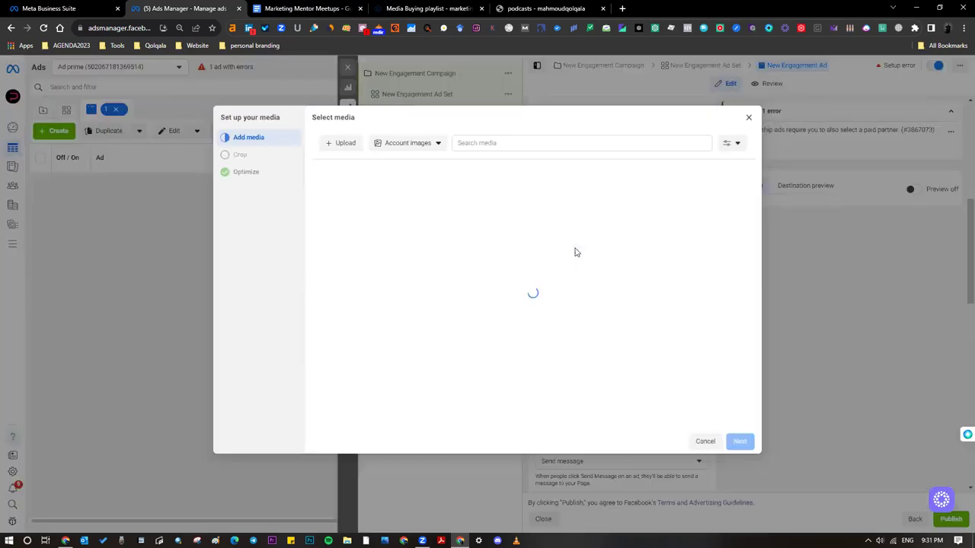
pyautogui.click(342, 146)
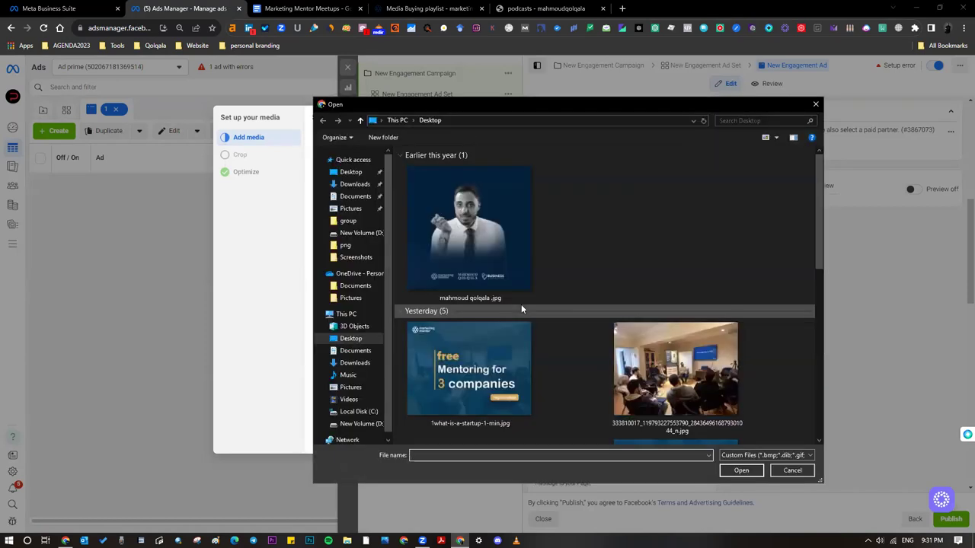
pyautogui.doubleClick(514, 364)
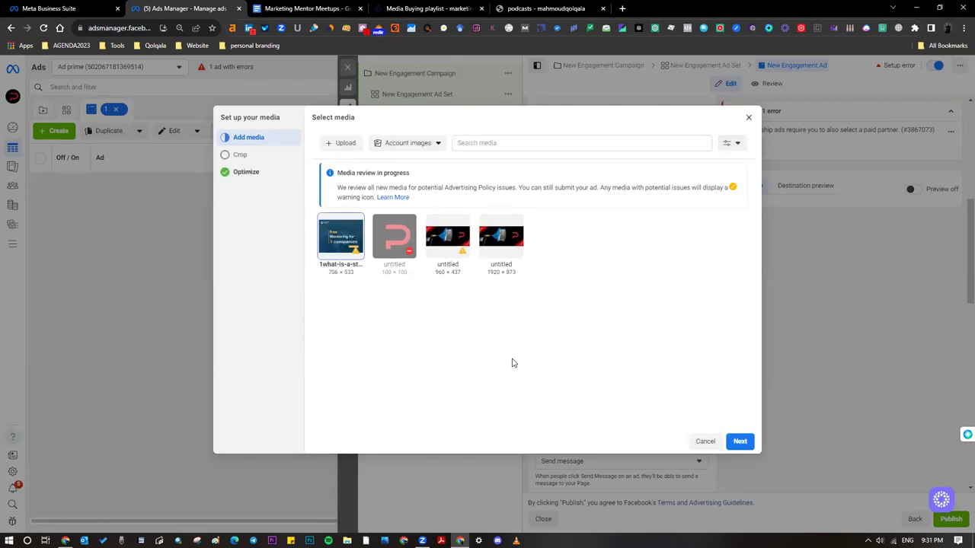
# Step: Review the uploaded image's crops for each placement group and accept the original crops for all of them
pyautogui.click(738, 442)
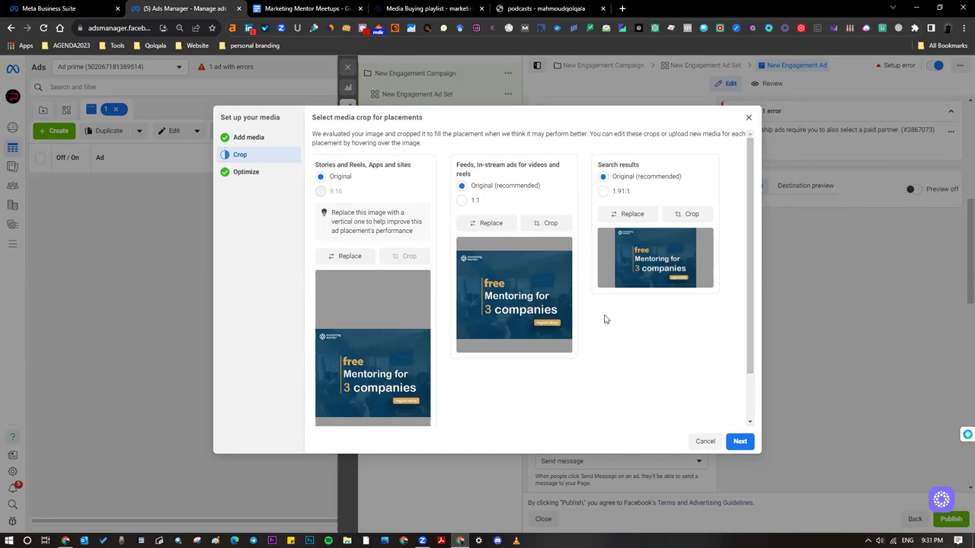
pyautogui.scroll(3, 606, 320)
pyautogui.scroll(1, 606, 320)
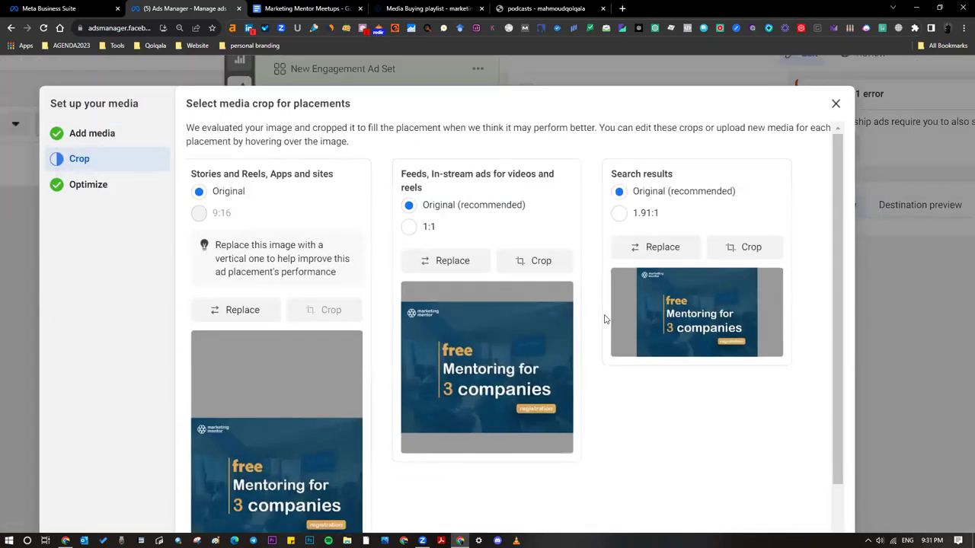
pyautogui.scroll(2, 602, 293)
pyautogui.hscroll(-1, 602, 293)
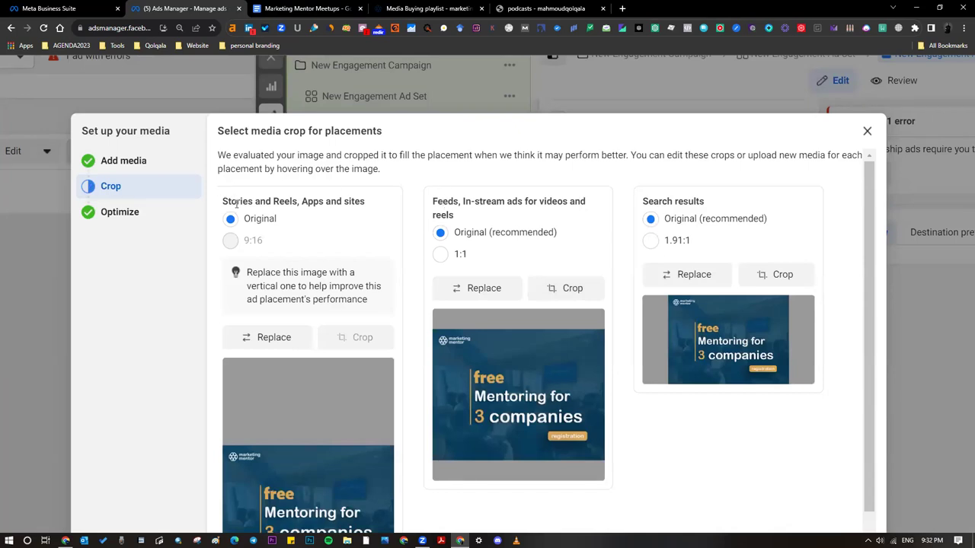
pyautogui.scroll(-2, 236, 204)
pyautogui.scroll(-3, 236, 206)
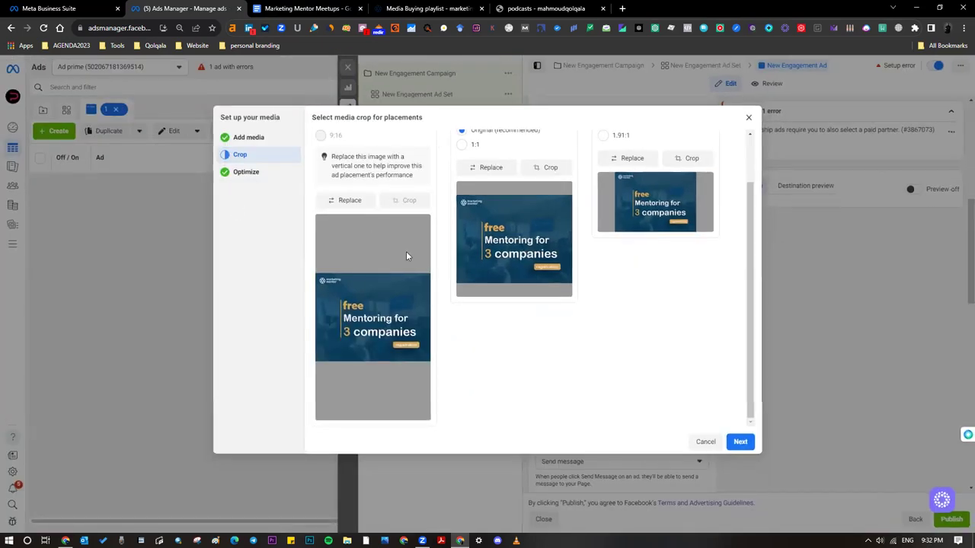
pyautogui.scroll(2, 380, 226)
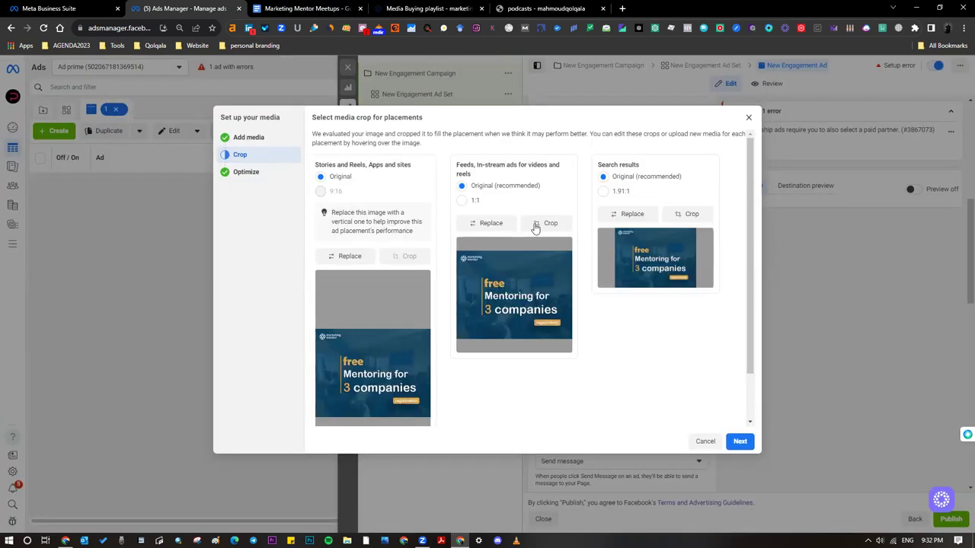
pyautogui.scroll(-1, 649, 335)
pyautogui.scroll(1, 649, 335)
pyautogui.click(736, 445)
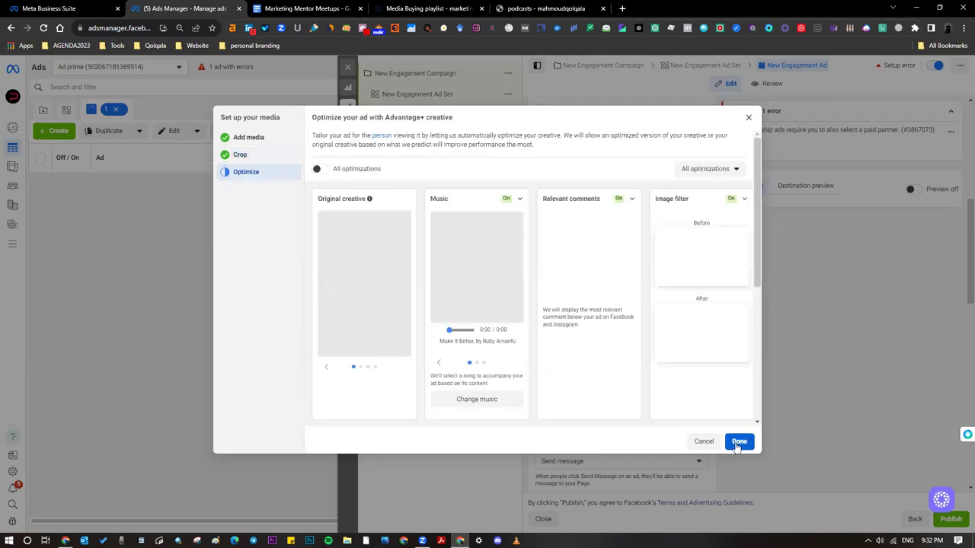
# Step: Review the Advantage+ creative optimizations and finish the media setup with their default settings
pyautogui.scroll(-1, 692, 233)
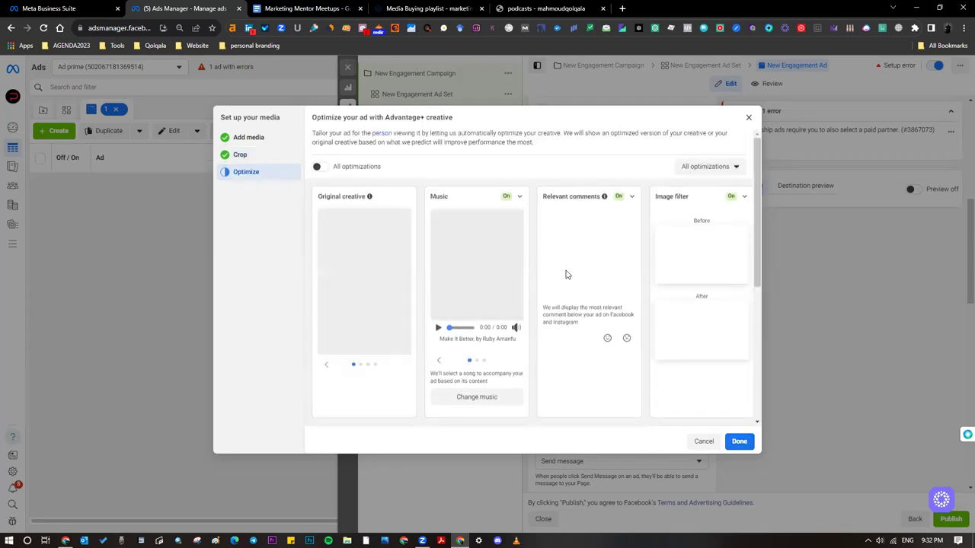
pyautogui.scroll(-5, 566, 274)
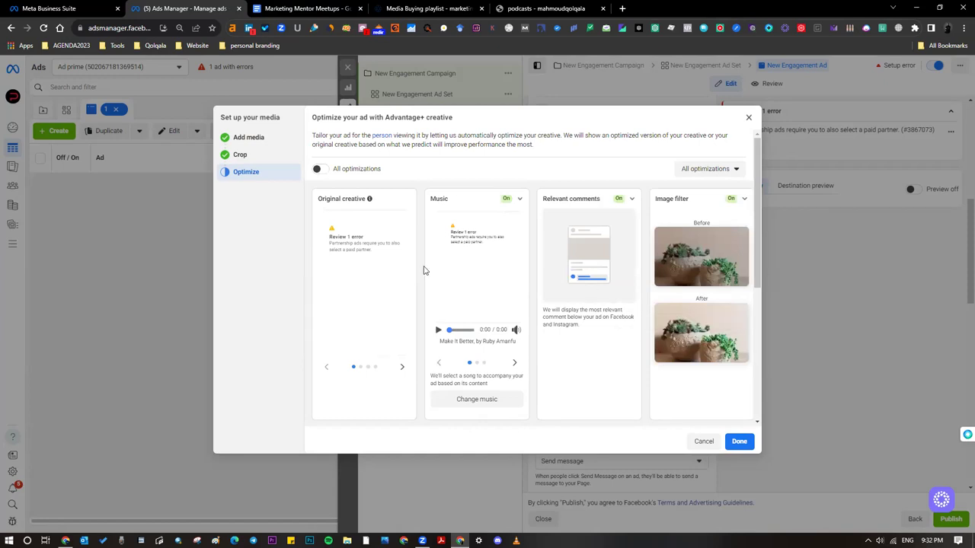
pyautogui.scroll(5, 424, 266)
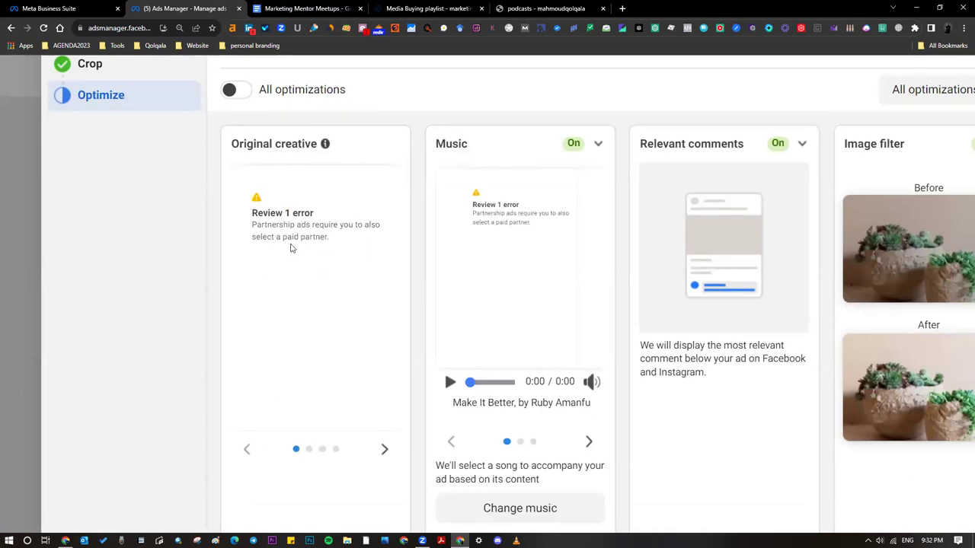
pyautogui.scroll(-2, 292, 249)
pyautogui.scroll(-5, 291, 249)
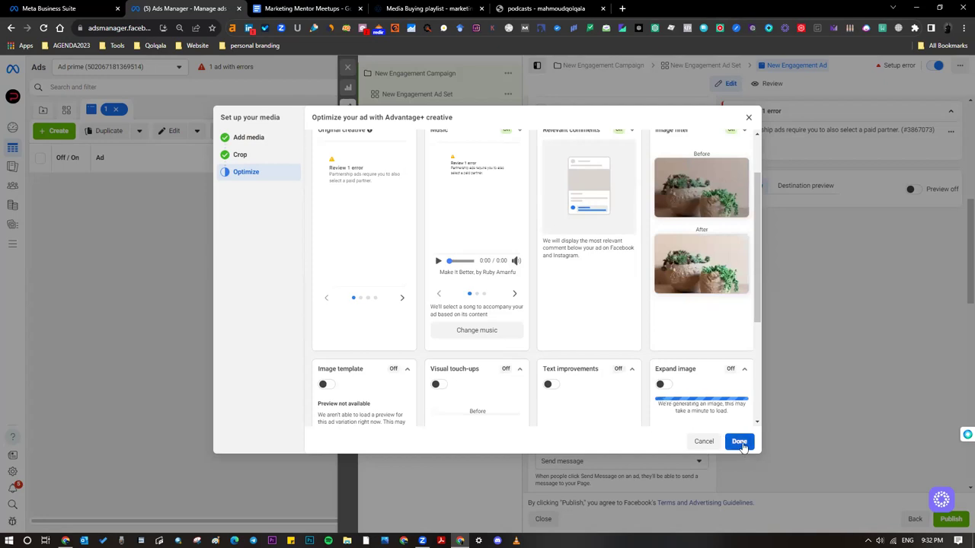
pyautogui.scroll(-3, 670, 328)
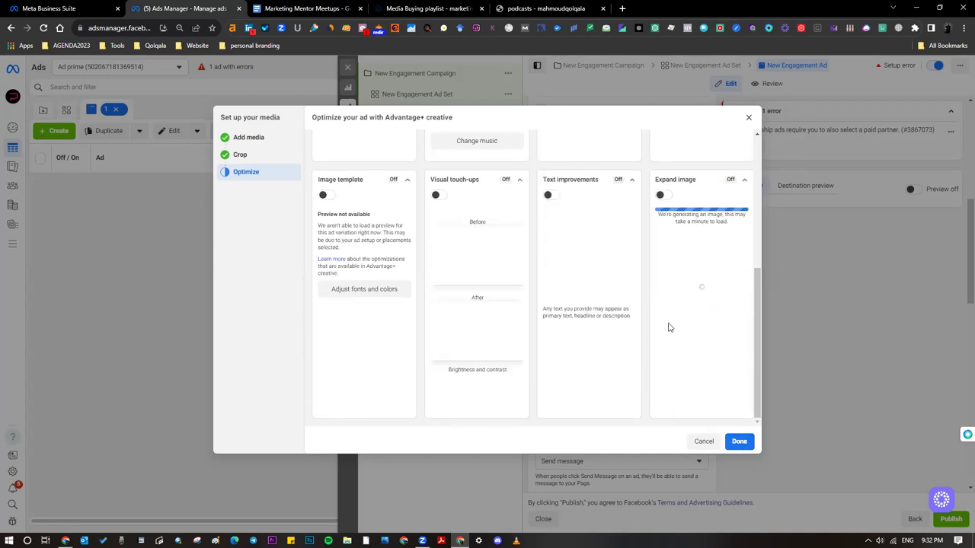
pyautogui.scroll(4, 670, 328)
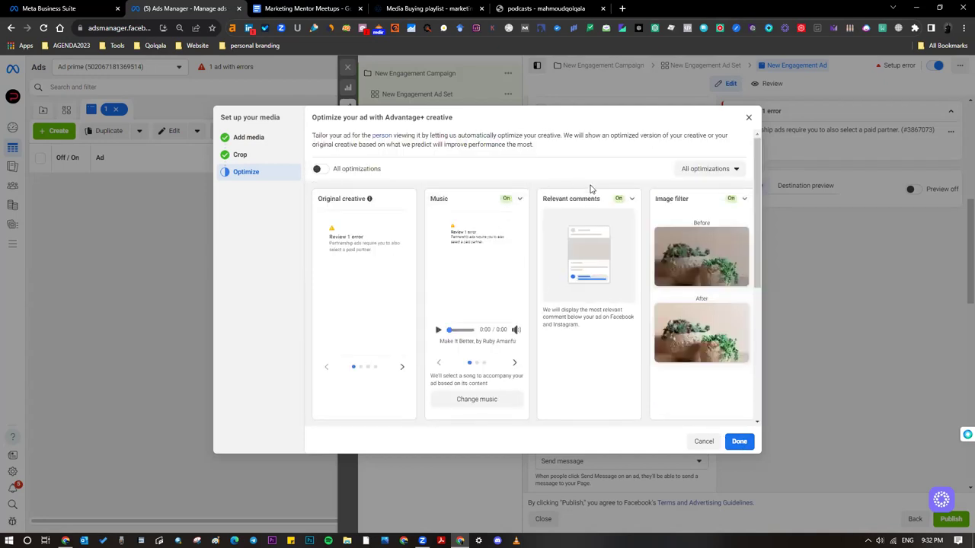
pyautogui.scroll(-4, 602, 288)
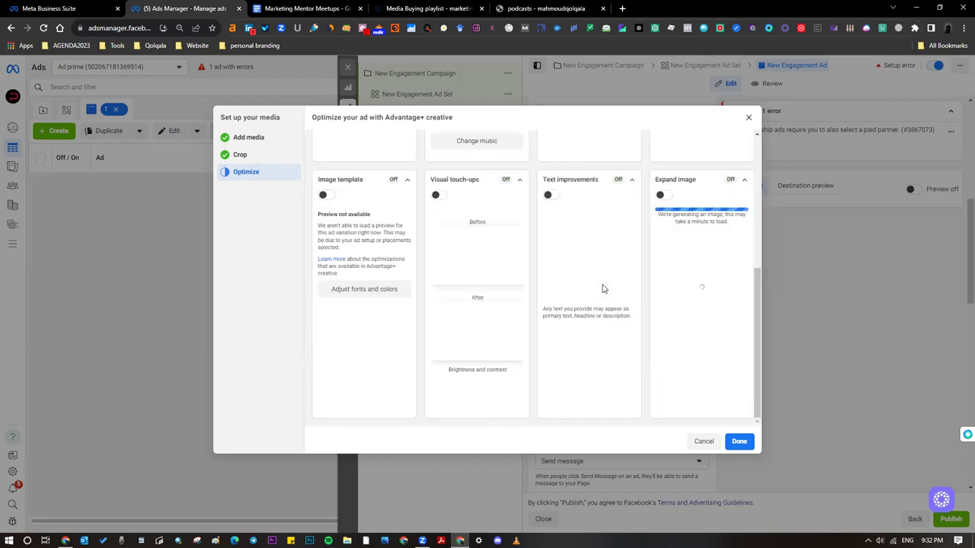
pyautogui.click(739, 442)
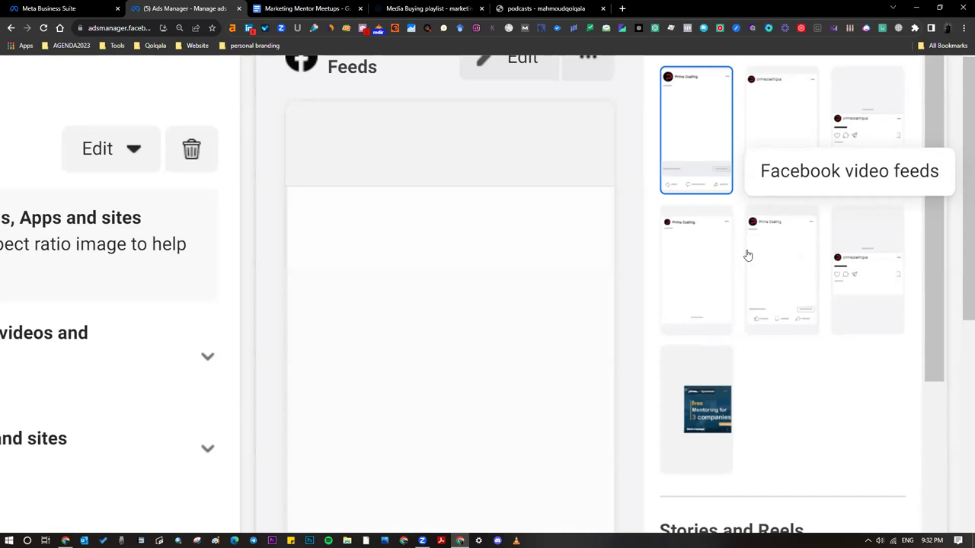
# Step: Check the ad's placement previews and the list of placements under Feeds, In-stream ads for videos and reels
pyautogui.scroll(-3, 747, 255)
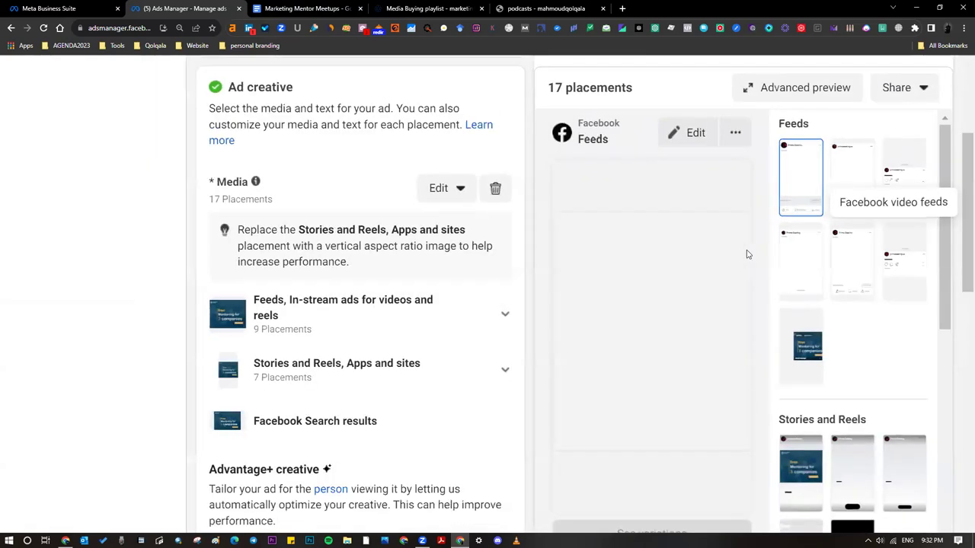
pyautogui.scroll(-3, 747, 255)
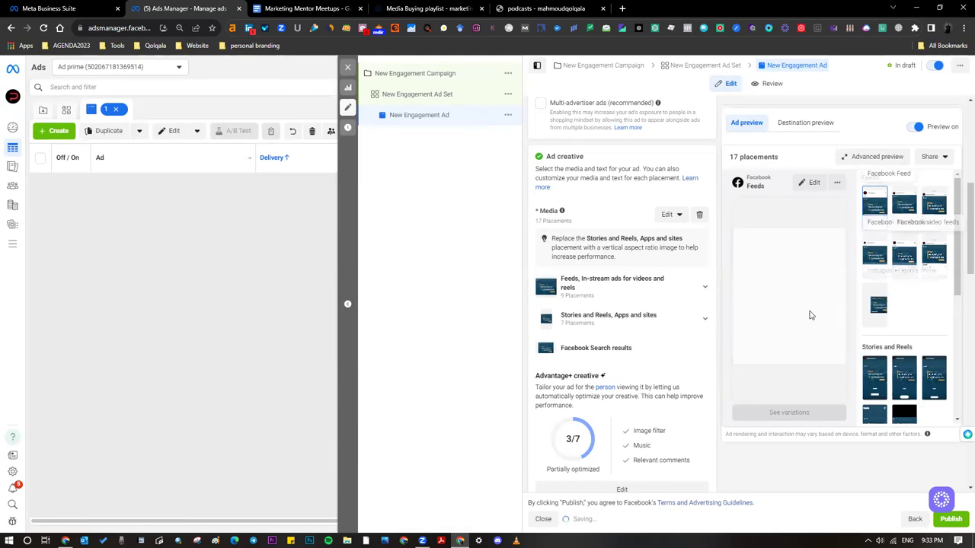
pyautogui.click(707, 294)
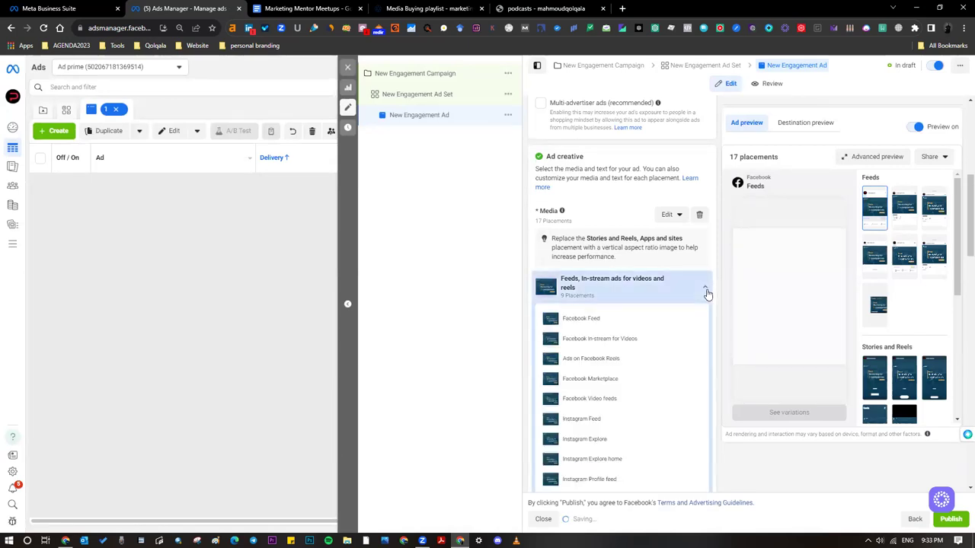
pyautogui.click(707, 294)
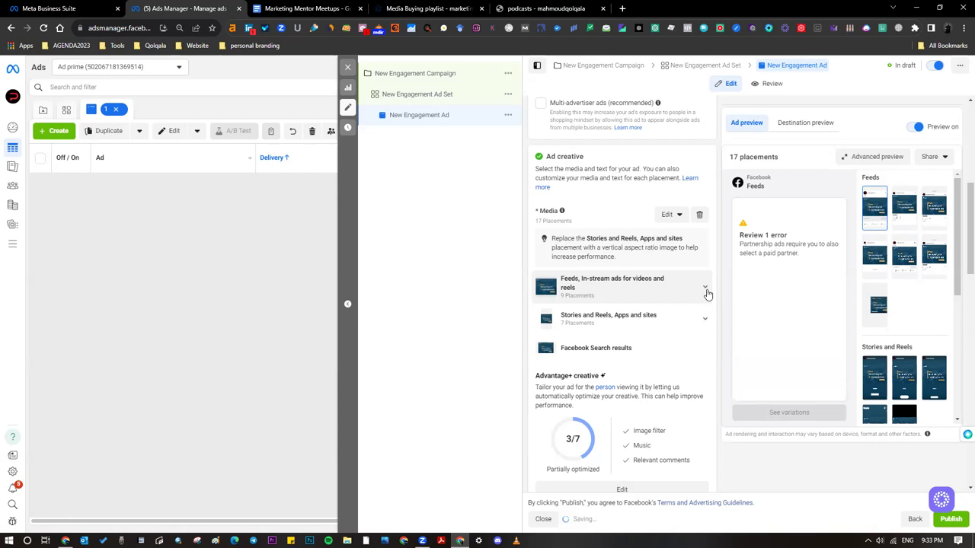
# Step: Examine the whole ad form, from identity and ad setup through creative text and message template to tracking
pyautogui.scroll(-4, 706, 293)
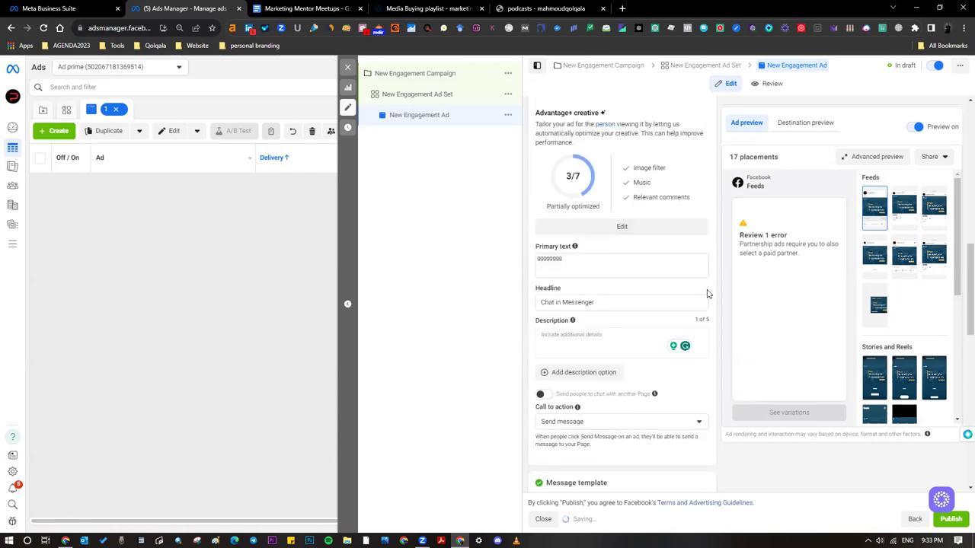
pyautogui.scroll(8, 707, 293)
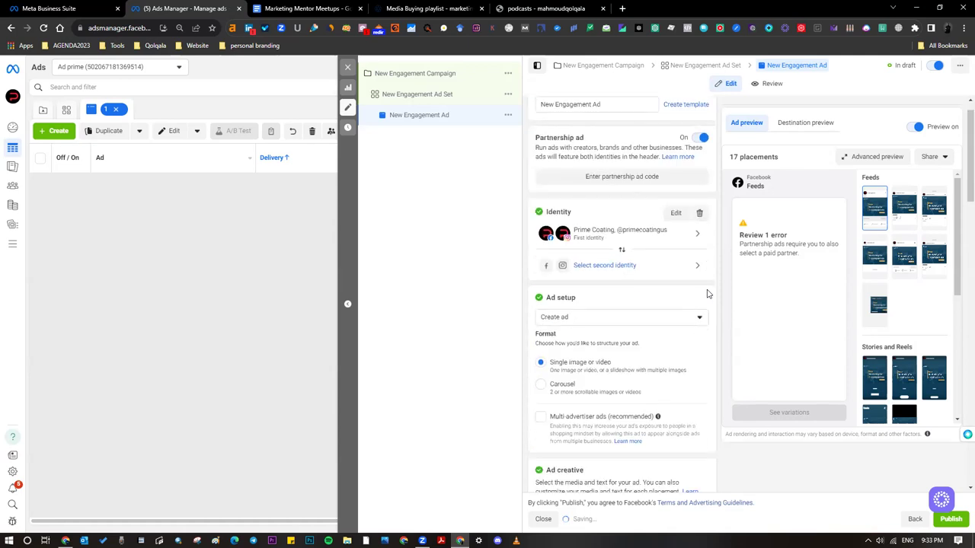
pyautogui.scroll(-10, 707, 293)
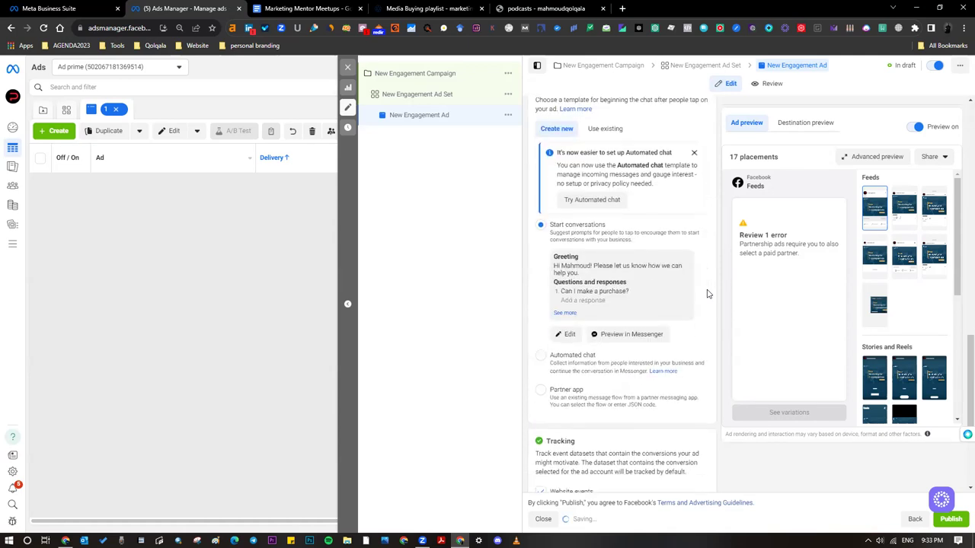
pyautogui.scroll(-4, 707, 293)
pyautogui.scroll(10, 707, 293)
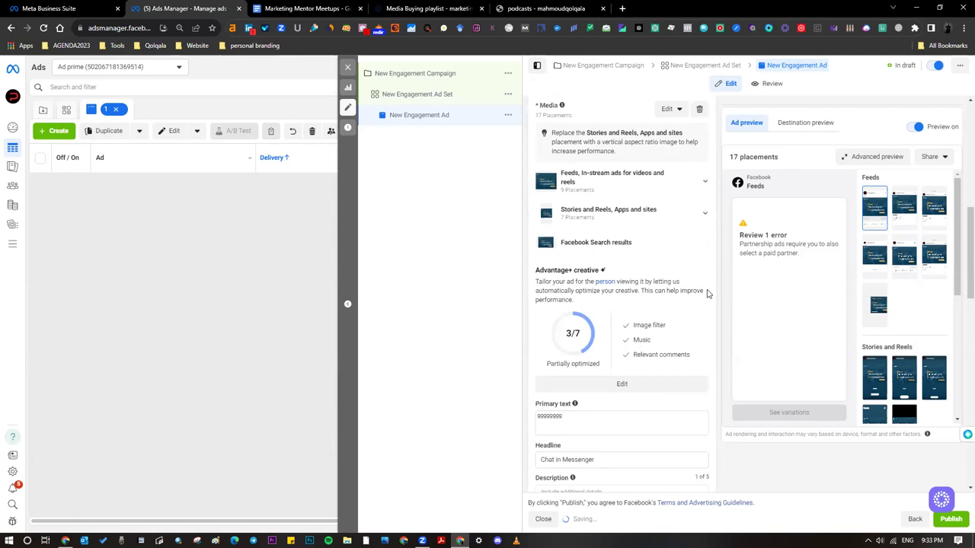
pyautogui.scroll(2, 707, 293)
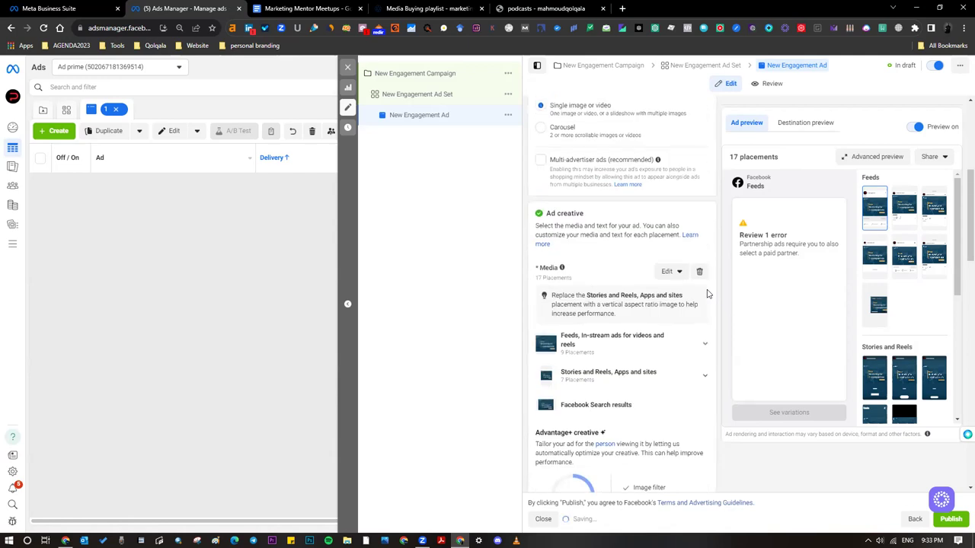
pyautogui.scroll(3, 707, 293)
pyautogui.scroll(2, 707, 293)
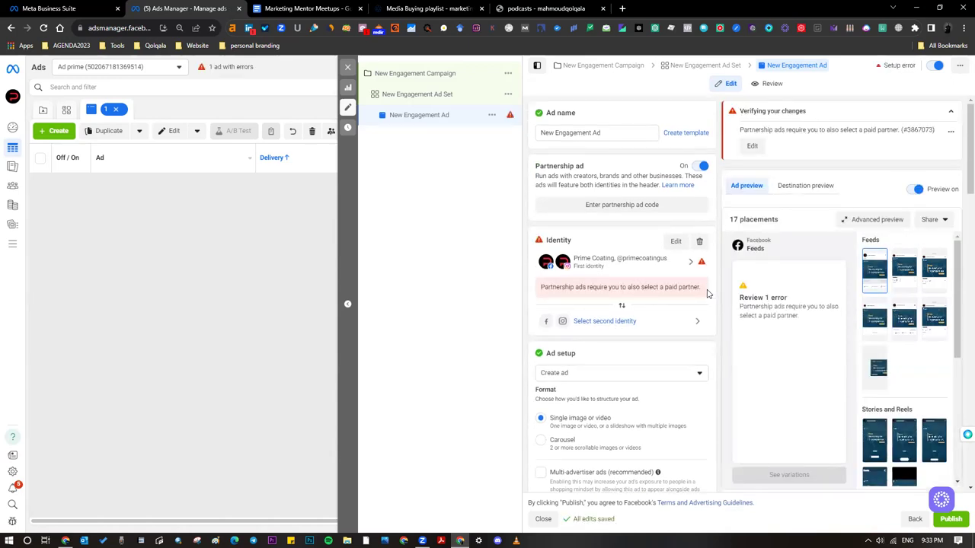
# Step: Review the ad's Advantage+ creative optimizations, such as music, relevant comments and image filter, leaving them as they are
pyautogui.scroll(-2, 706, 293)
pyautogui.scroll(-6, 707, 293)
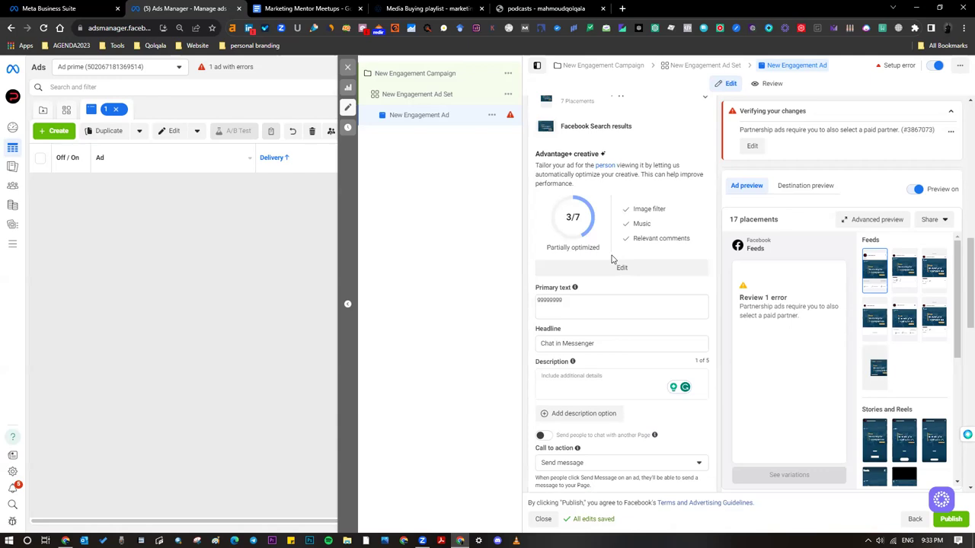
pyautogui.scroll(5, 611, 260)
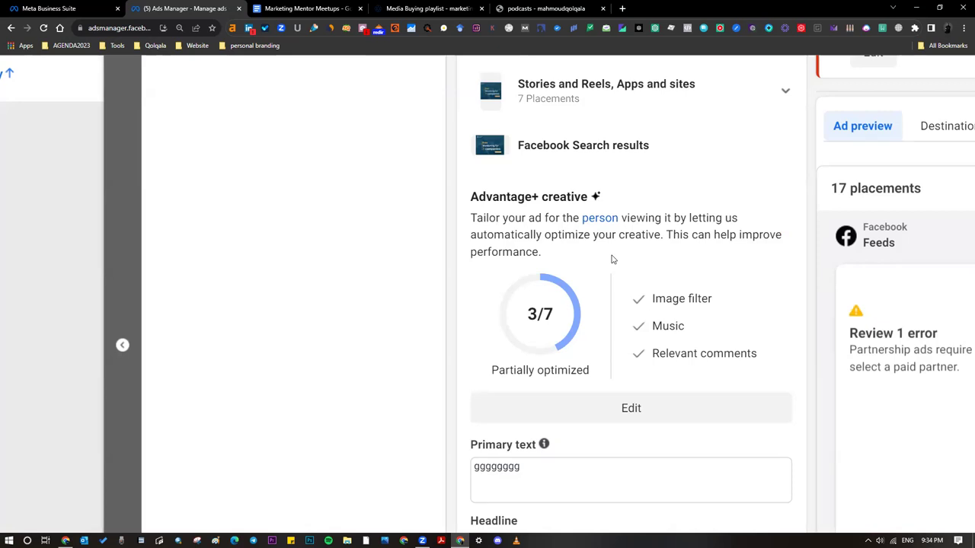
pyautogui.click(685, 407)
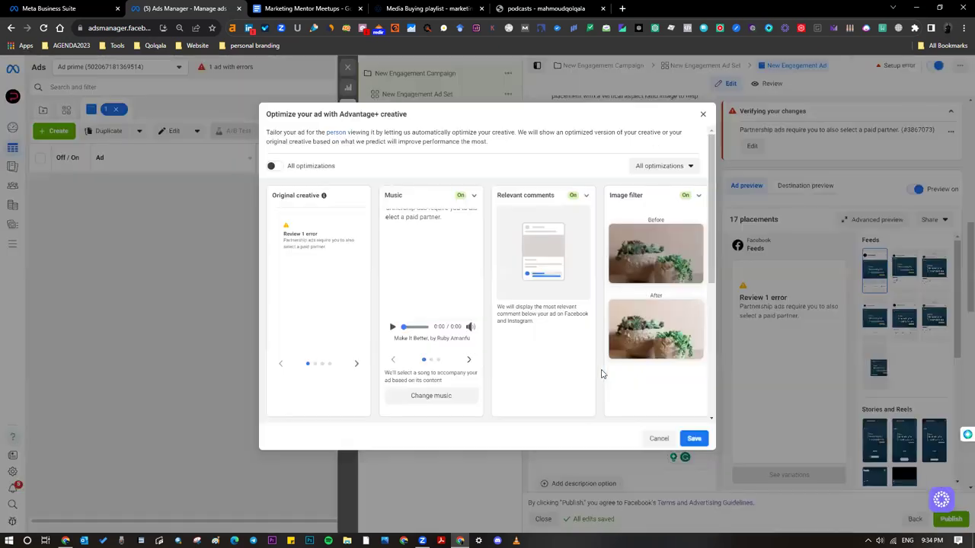
pyautogui.click(651, 440)
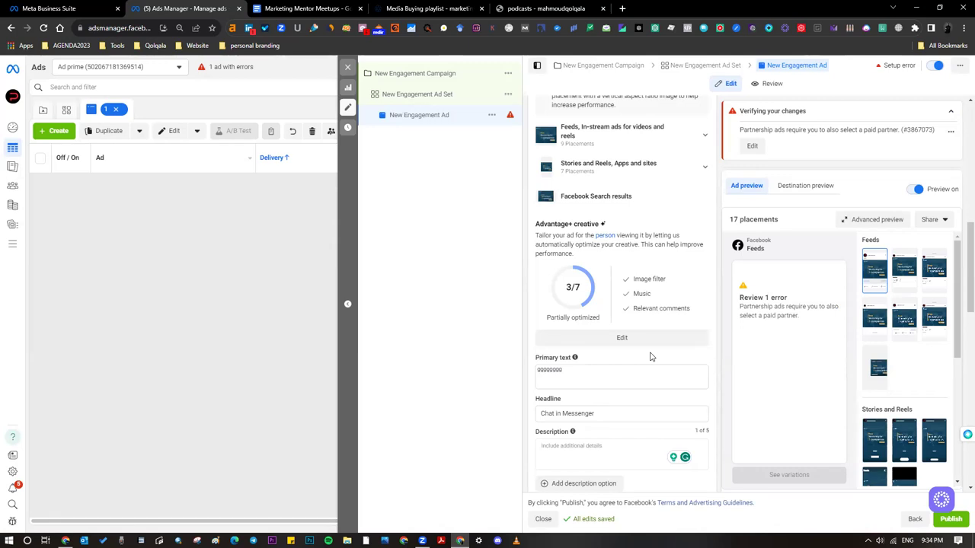
# Step: Switch to the Marketing Mentor Meetups document, start a dashed item below the CTA bullet and add a dash before the first line
pyautogui.click(305, 8)
pyautogui.press('Return')
pyautogui.press('Return')
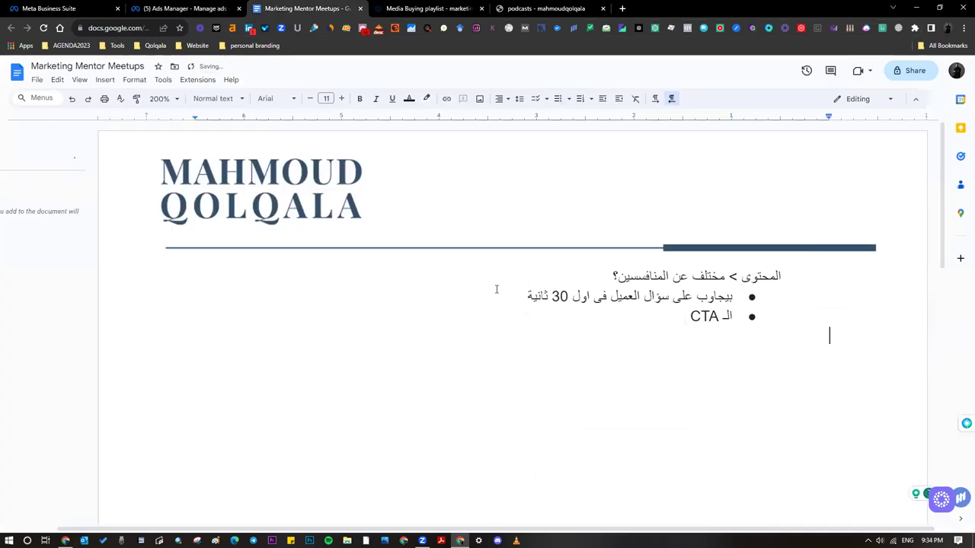
pyautogui.write('-')
pyautogui.press('Up')
pyautogui.press('Up')
pyautogui.press('Up')
pyautogui.press('BackSpace')
pyautogui.write('-')
pyautogui.press('Down')
pyautogui.press('Down')
# Step: Write the new dashed note in Arabic: "أقل مجموعة اعلانية 3 اعلانات بحد ادنى = 3 كريتف"
pyautogui.hotkey('alt', 'shift')
pyautogui.hotkey('alt', 'shift')
pyautogui.write('أقل')
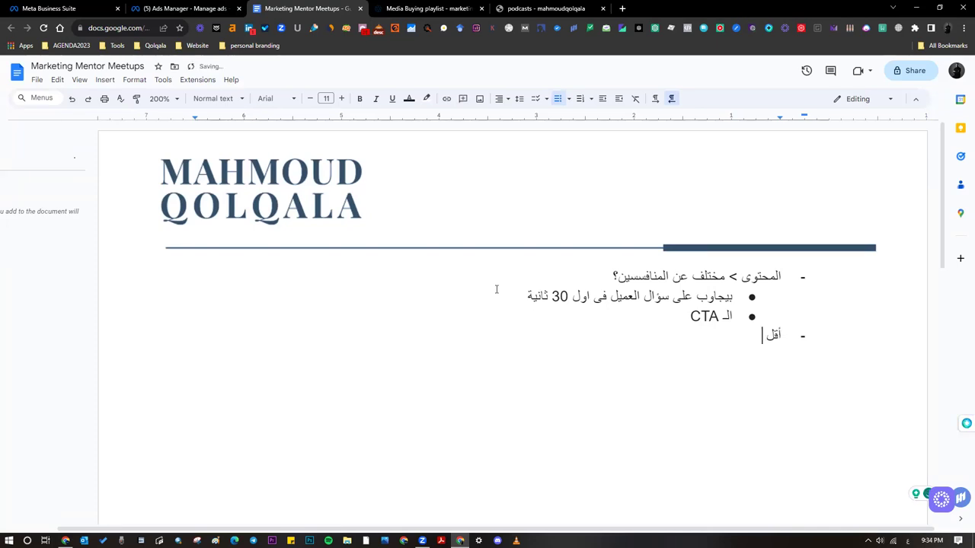
pyautogui.write(' ا')
pyautogui.press('BackSpace')
pyautogui.press('BackSpace')
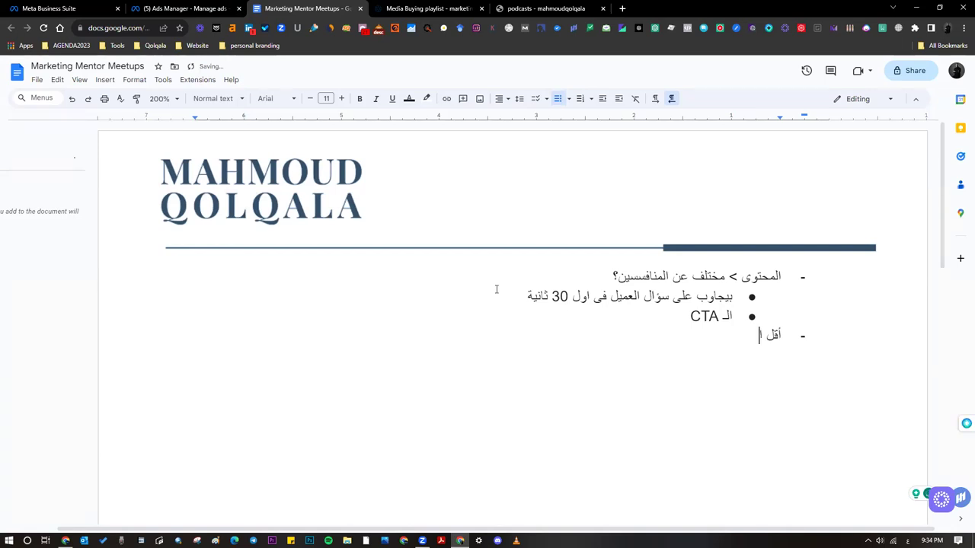
pyautogui.write('مجمو')
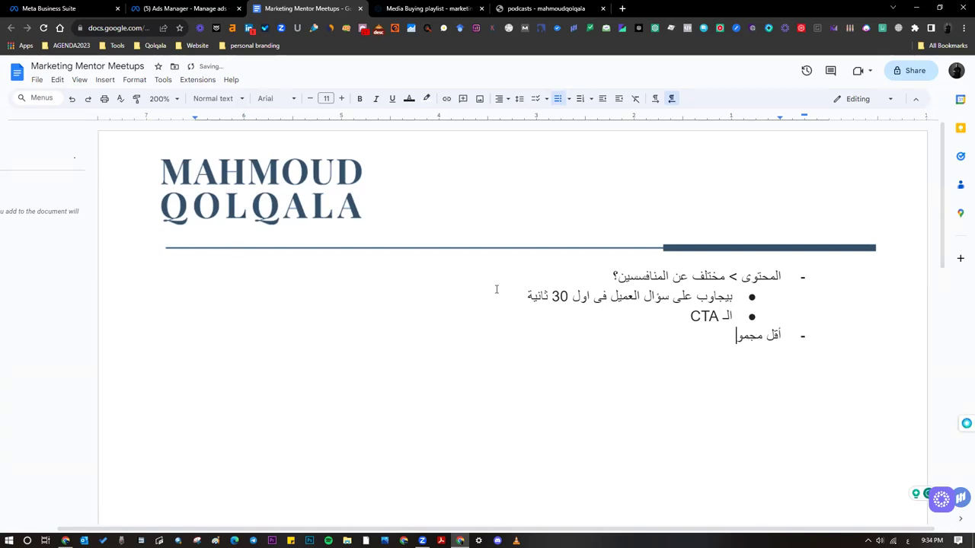
pyautogui.write('عة اعلانية 3 ا')
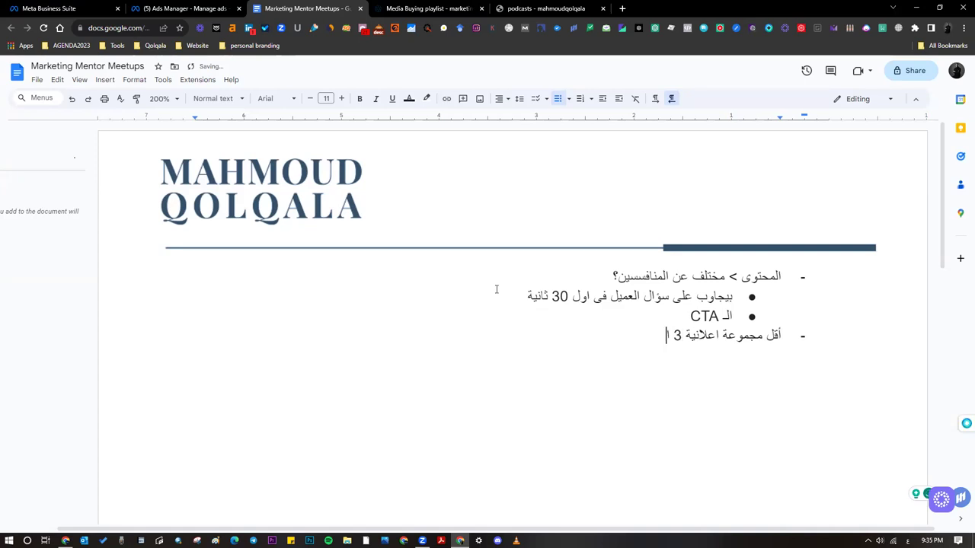
pyautogui.write('علانات بحد ادنى')
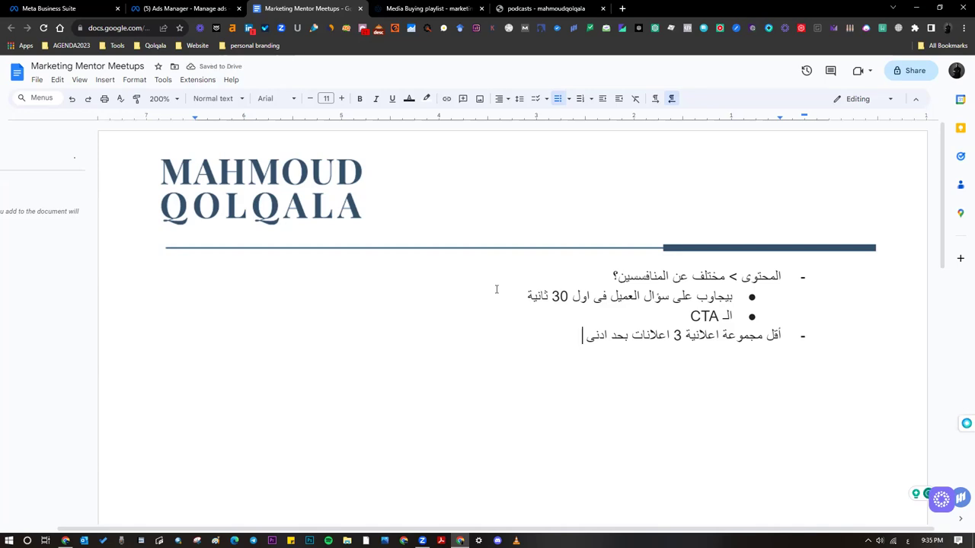
pyautogui.write('= 3')
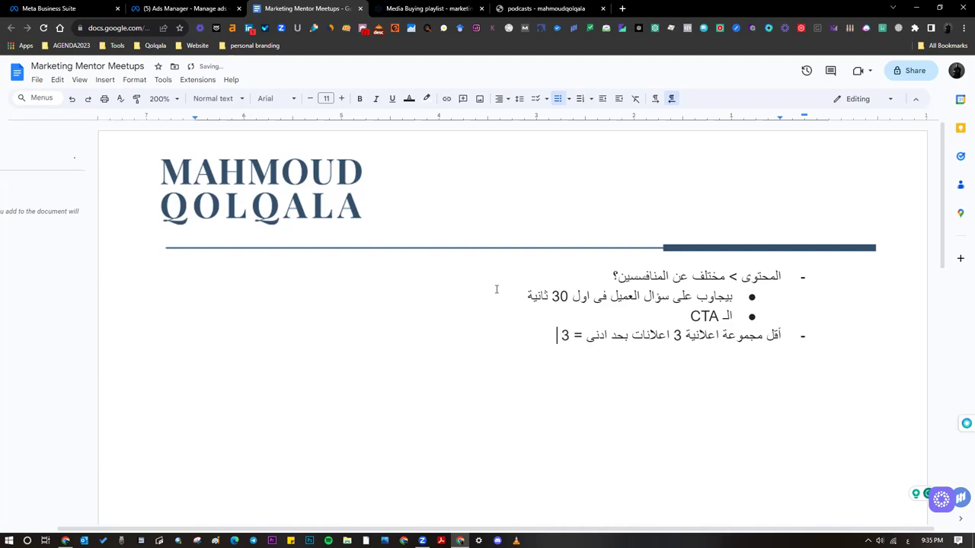
pyautogui.write(' كريتف')
# Step: Switch back to Ads Manager and add a second, empty headline option below "Chat in Messenger"
pyautogui.click(213, 7)
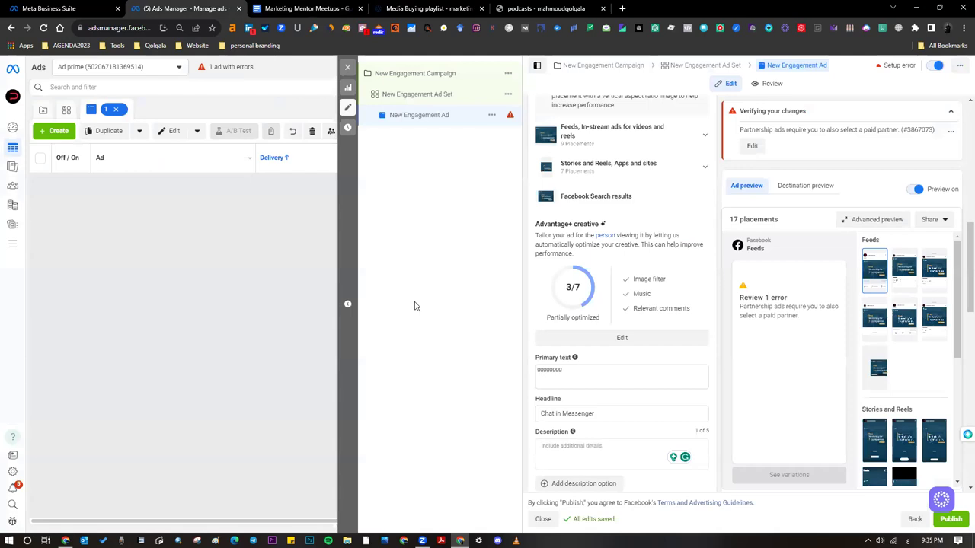
pyautogui.scroll(-1, 567, 274)
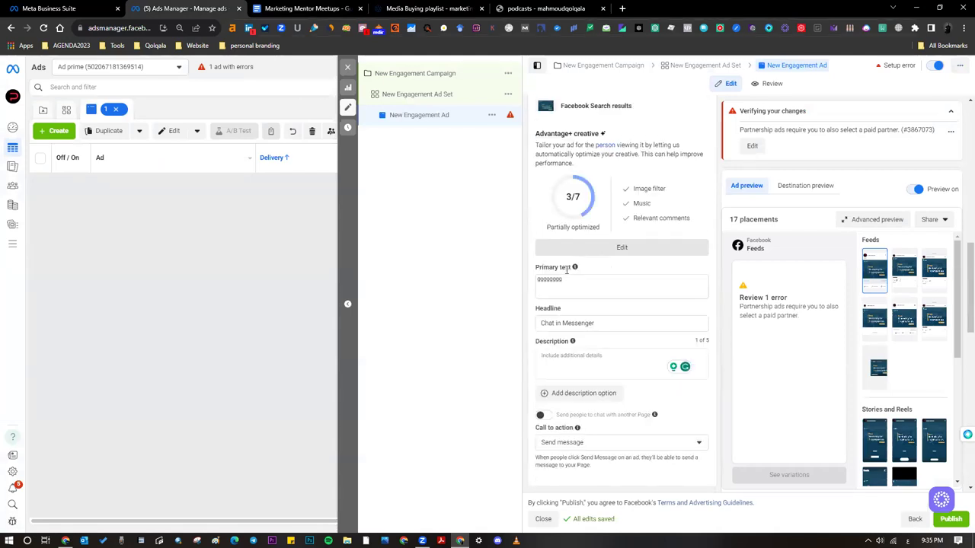
pyautogui.scroll(-1, 567, 269)
pyautogui.click(576, 317)
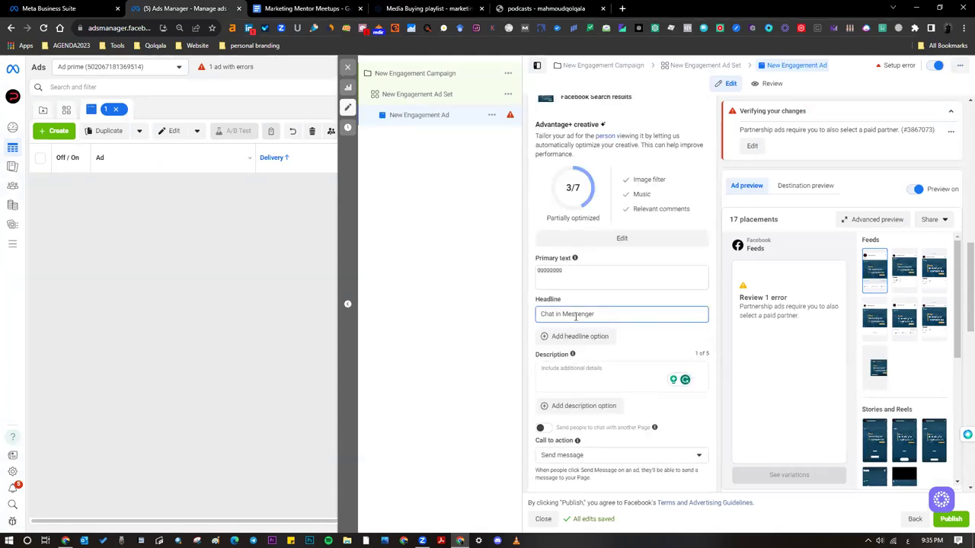
pyautogui.click(580, 341)
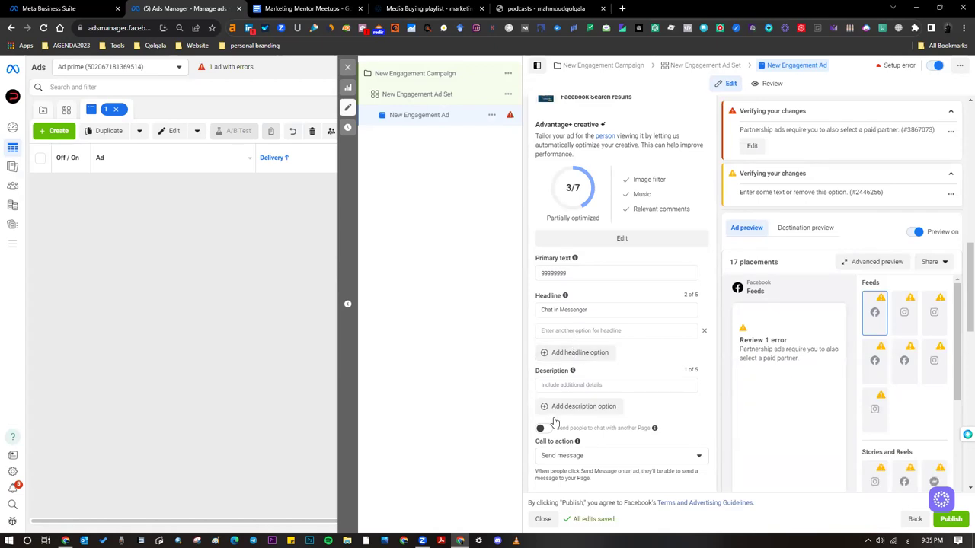
pyautogui.click(573, 312)
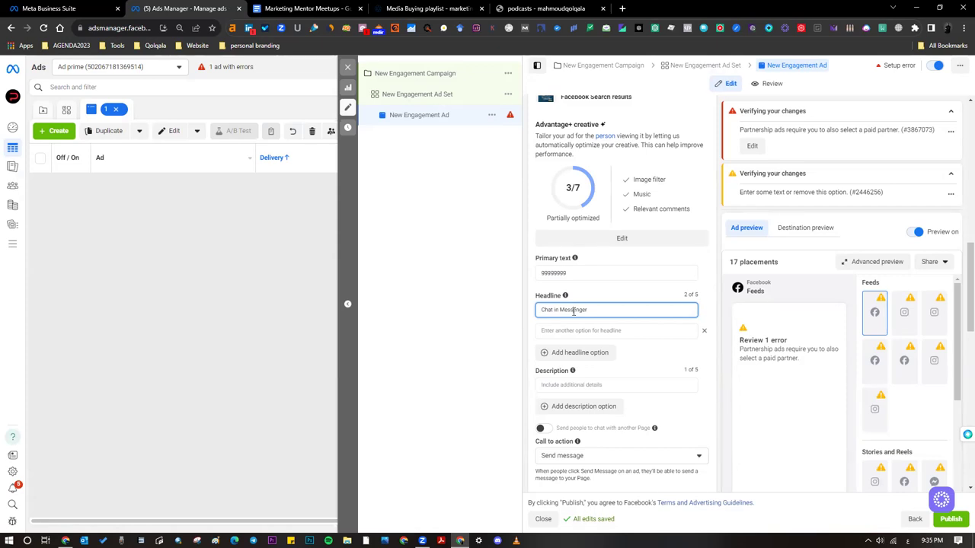
# Step: Look through the message template and tracking sections, and view the available call-to-action options, keeping Send message
pyautogui.scroll(-5, 574, 310)
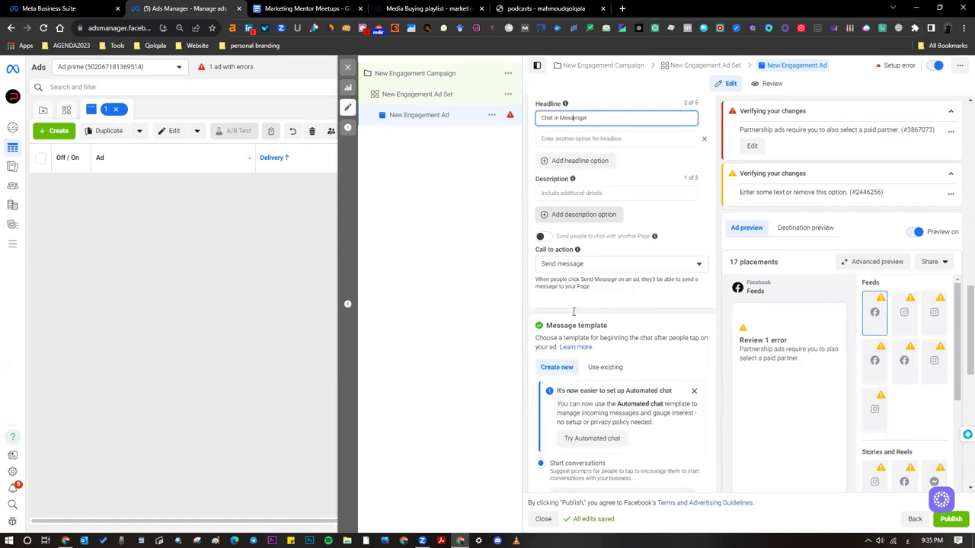
pyautogui.scroll(-3, 574, 312)
pyautogui.scroll(-3, 573, 314)
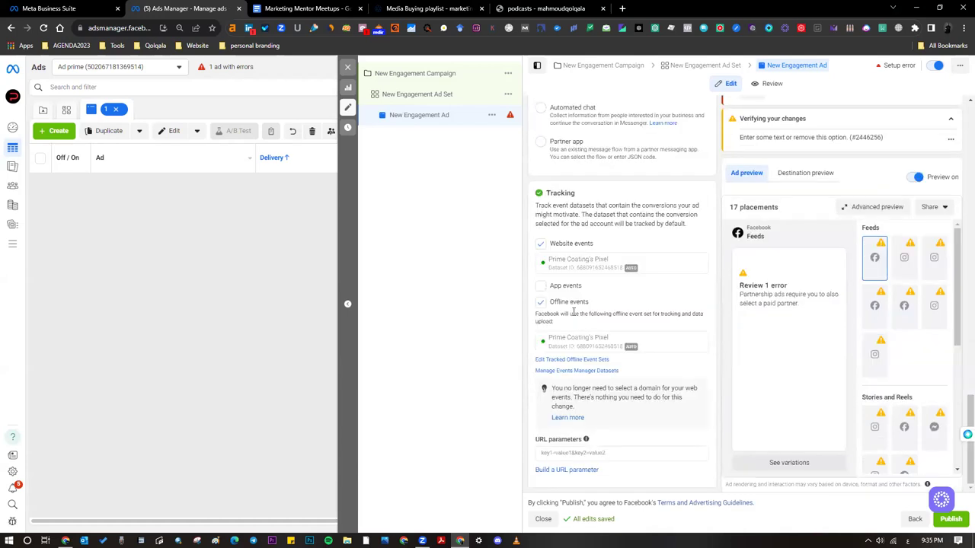
pyautogui.scroll(7, 574, 314)
pyautogui.scroll(1, 573, 315)
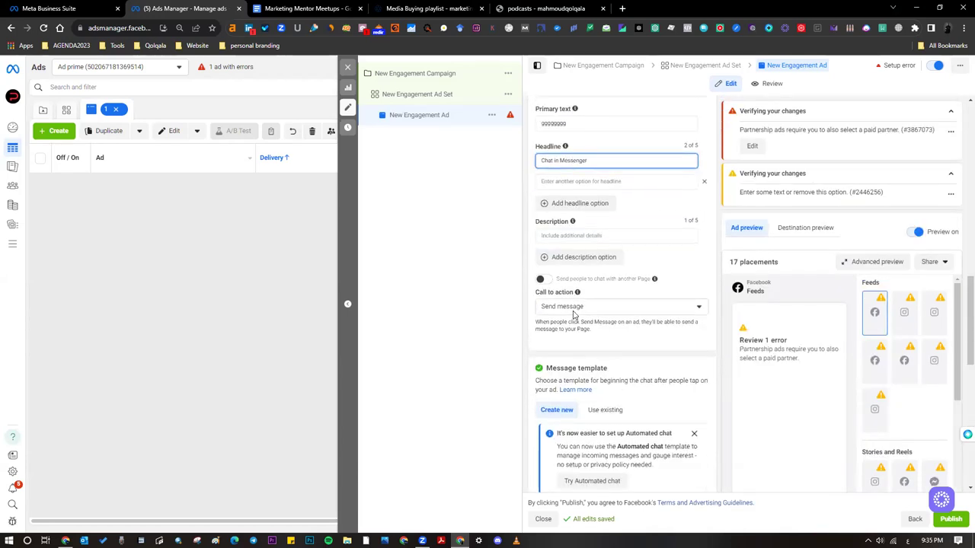
pyautogui.click(574, 309)
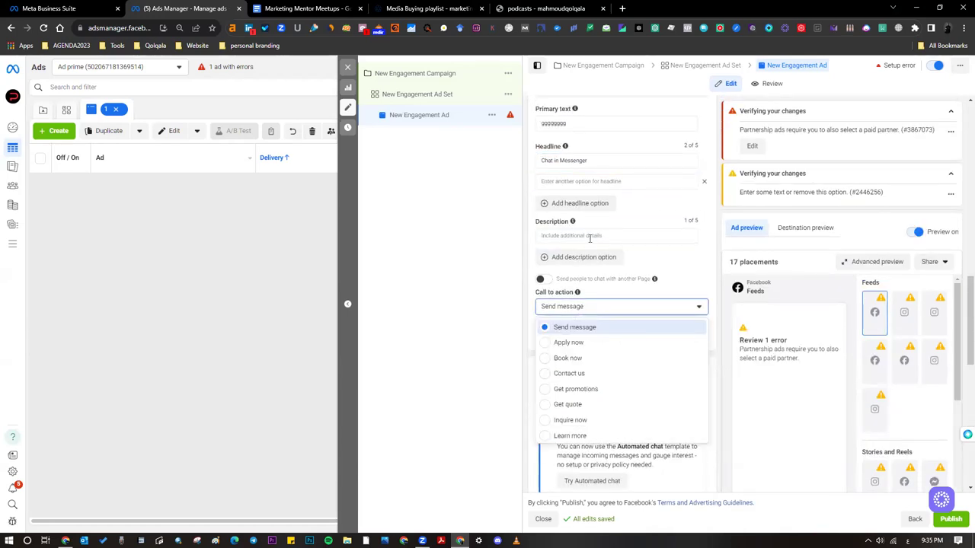
pyautogui.click(642, 261)
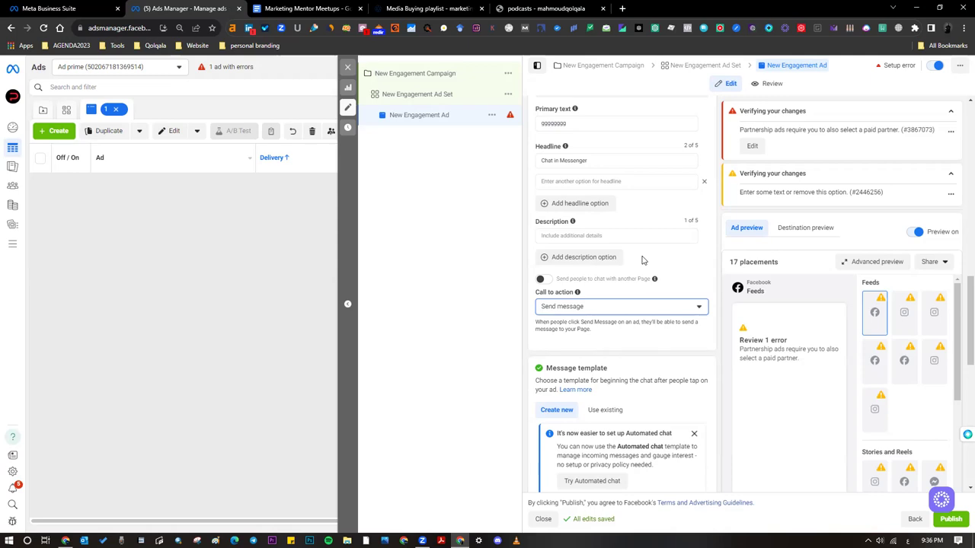
# Step: Examine the Start conversations message template and the ad form from identity down to the headline and description fields
pyautogui.scroll(3, 642, 260)
pyautogui.click(617, 357)
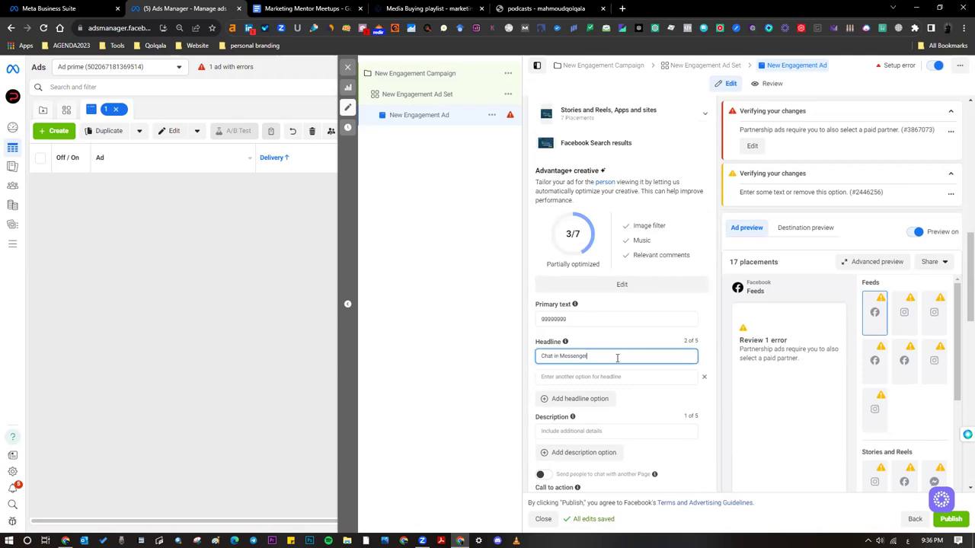
pyautogui.scroll(-5, 618, 358)
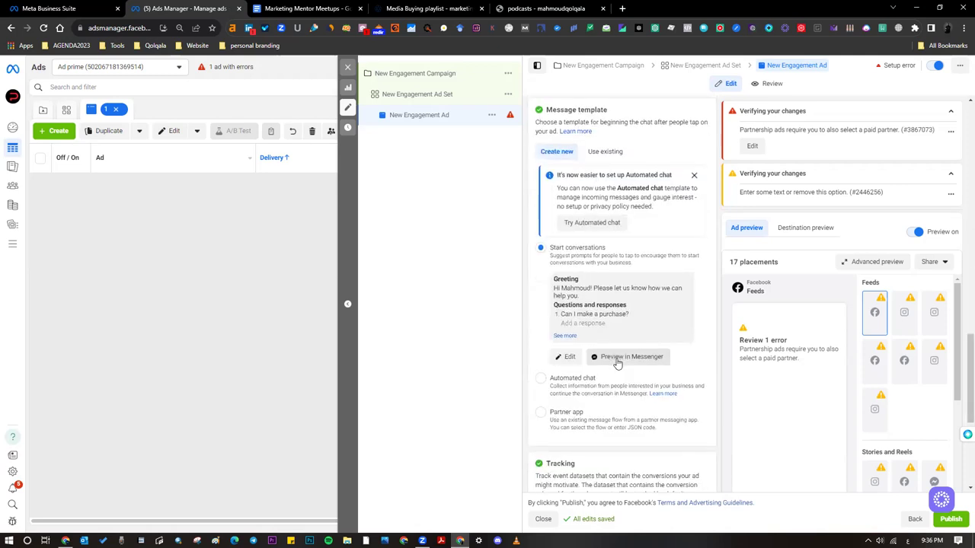
pyautogui.scroll(3, 596, 264)
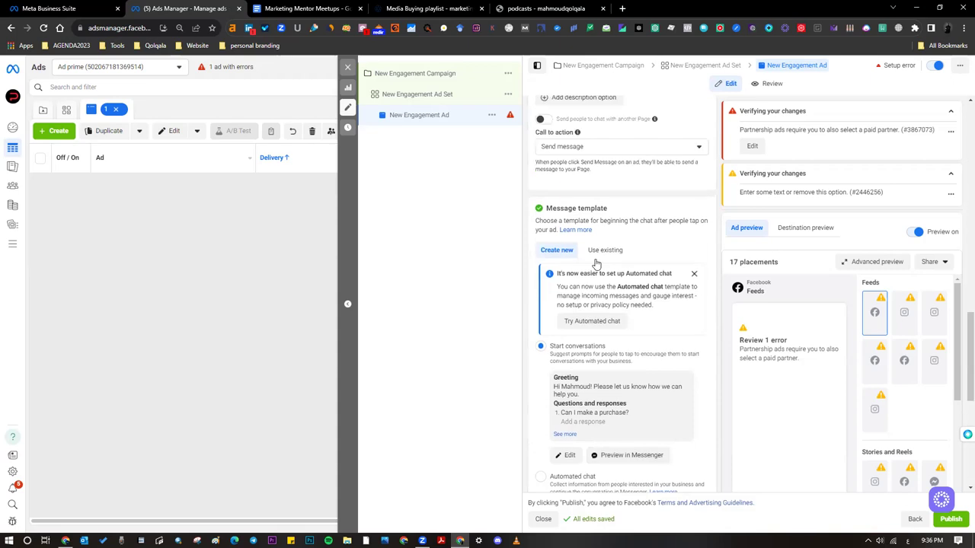
pyautogui.scroll(-1, 596, 263)
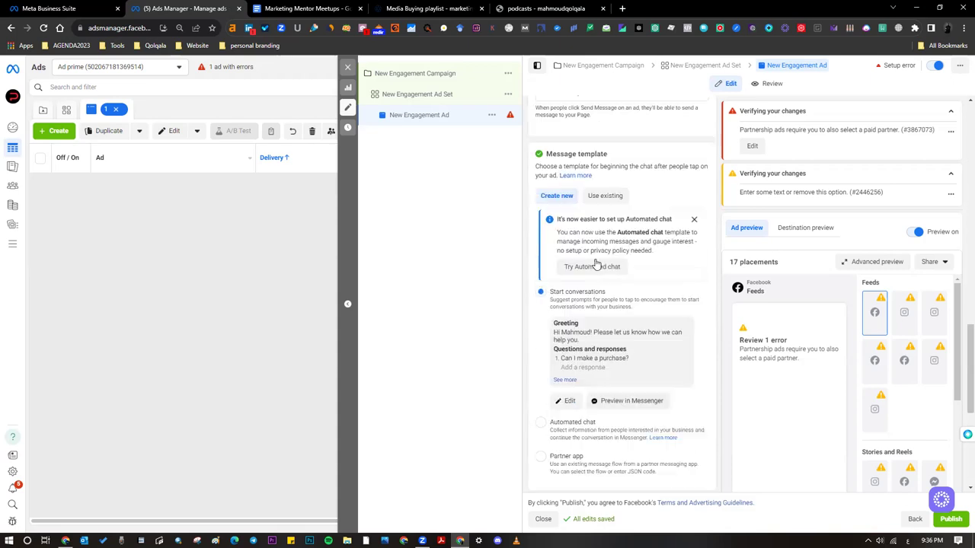
pyautogui.click(568, 384)
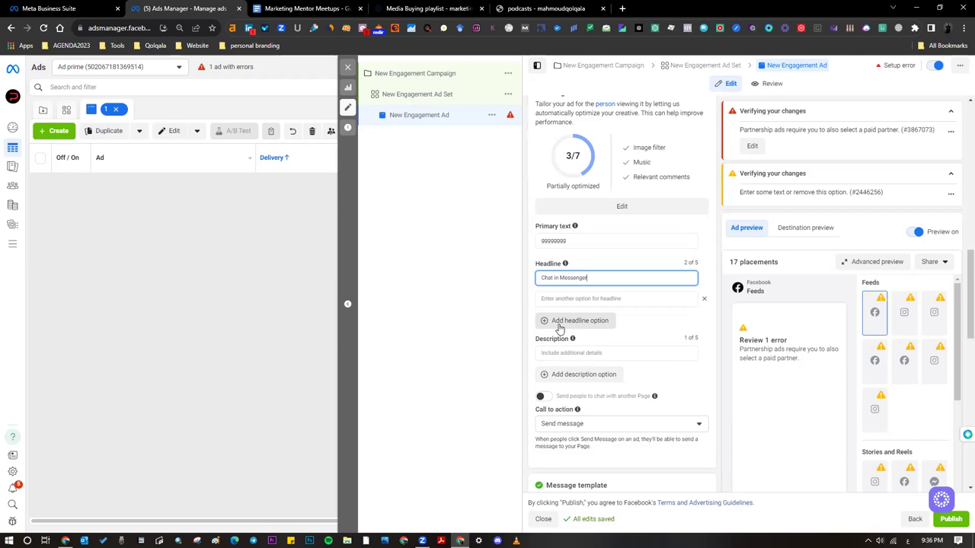
pyautogui.scroll(3, 560, 327)
pyautogui.scroll(3, 560, 328)
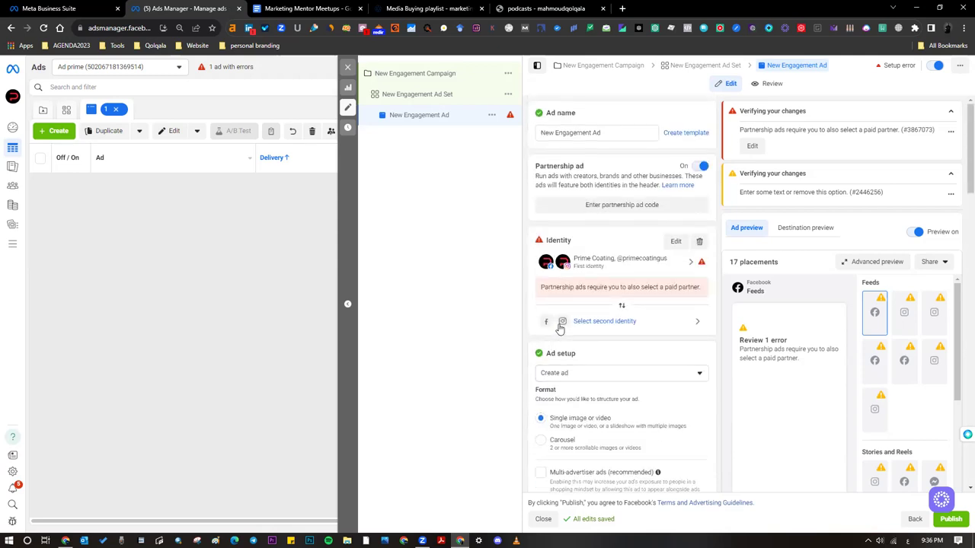
pyautogui.scroll(-5, 560, 328)
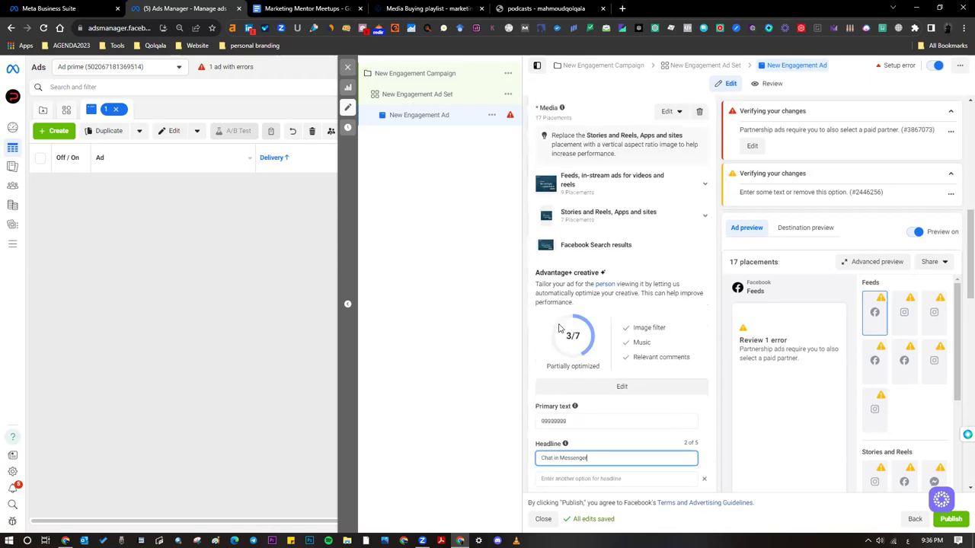
pyautogui.scroll(3, 558, 328)
pyautogui.scroll(-3, 558, 327)
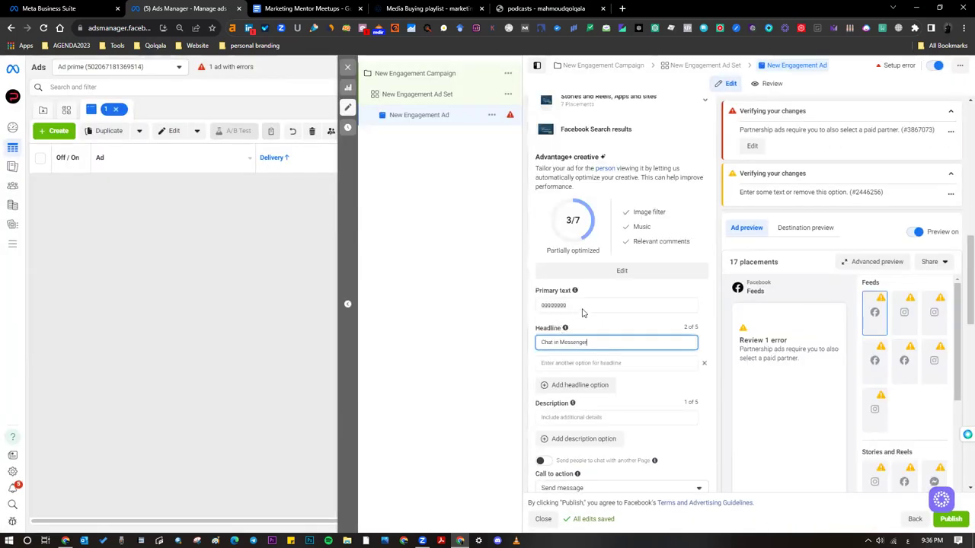
# Step: Replace the ad's placeholder primary text with "خدمات مجانية لشركات مصرية", written right to left
pyautogui.hotkey('ctrl', 'a')
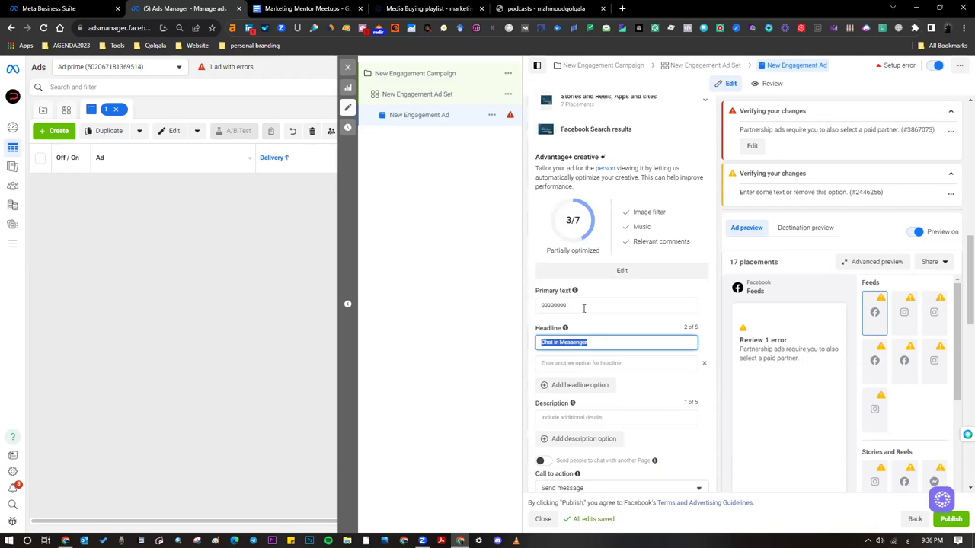
pyautogui.click(583, 306)
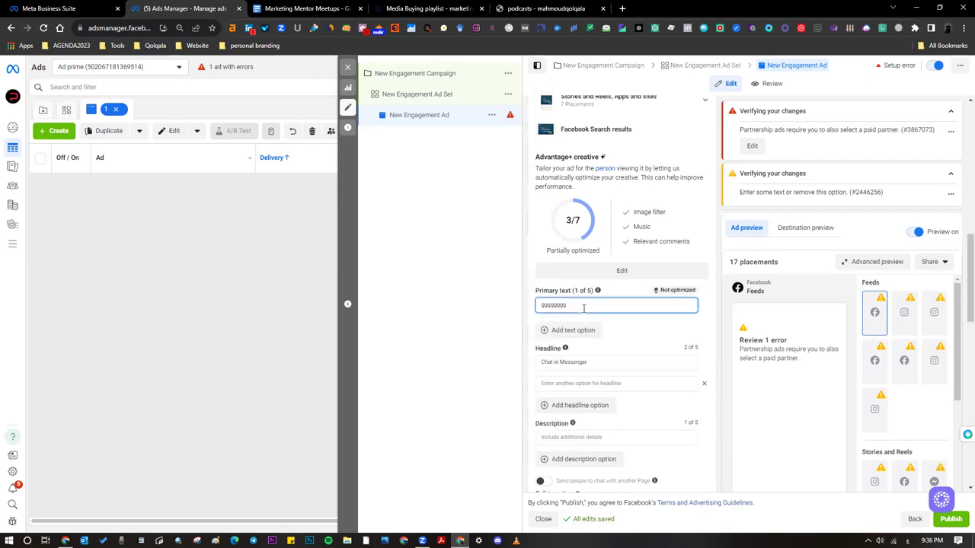
pyautogui.press('BackSpace')
pyautogui.press('BackSpace')
pyautogui.press('BackSpace')
pyautogui.press('BackSpace')
pyautogui.press('BackSpace')
pyautogui.press('BackSpace')
pyautogui.press('BackSpace')
pyautogui.press('BackSpace')
pyautogui.hotkey('ctrl', 'shift')
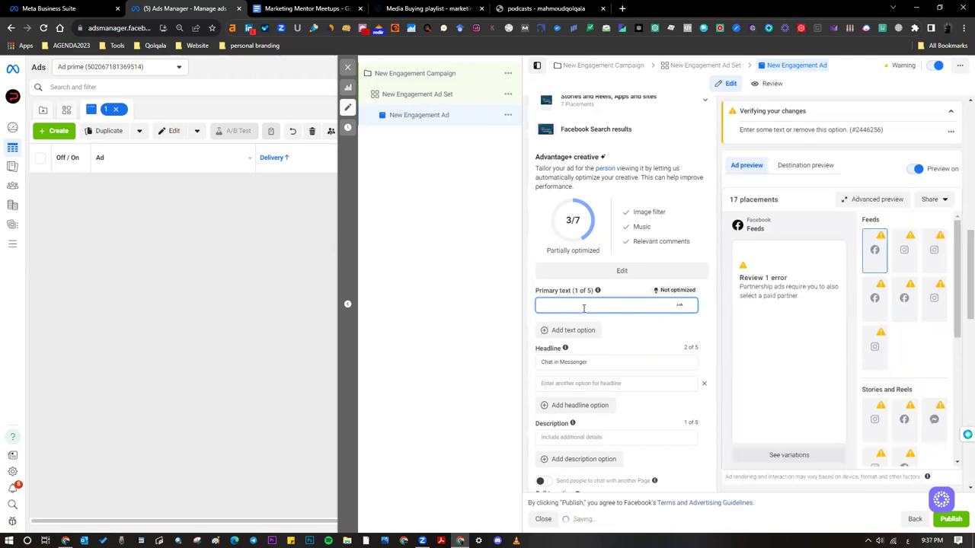
pyautogui.write('خدمات مجانية')
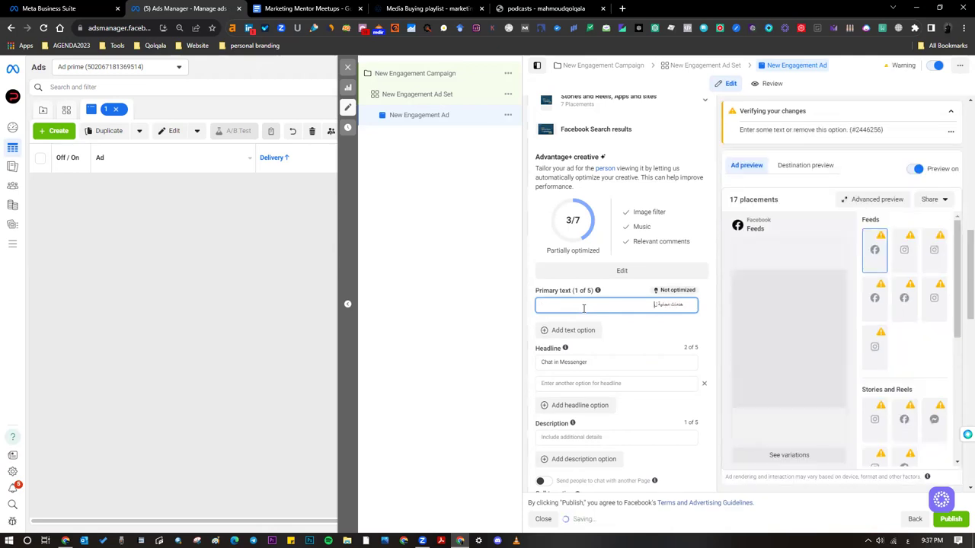
pyautogui.write(' للشركات مصرية')
pyautogui.scroll(-2, 594, 335)
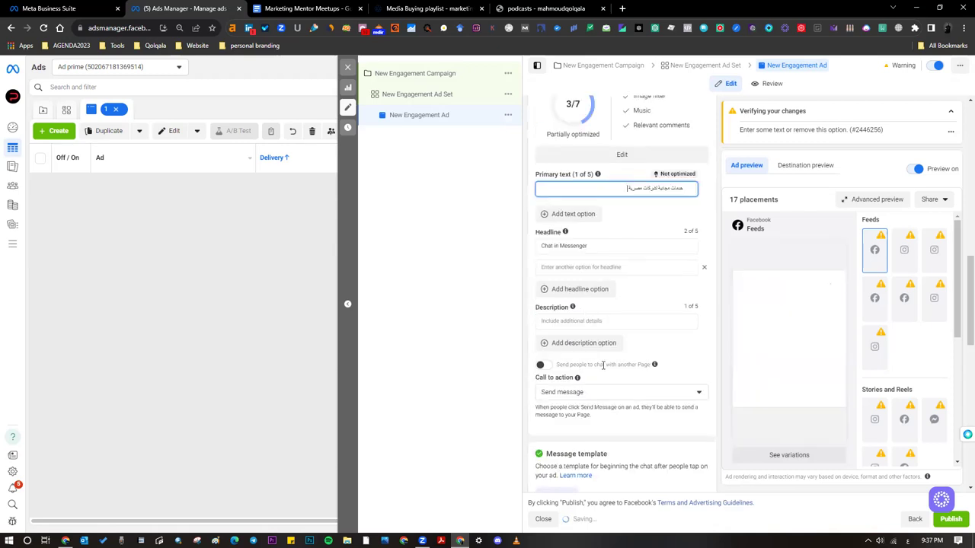
pyautogui.scroll(-2, 603, 365)
pyautogui.scroll(1, 634, 349)
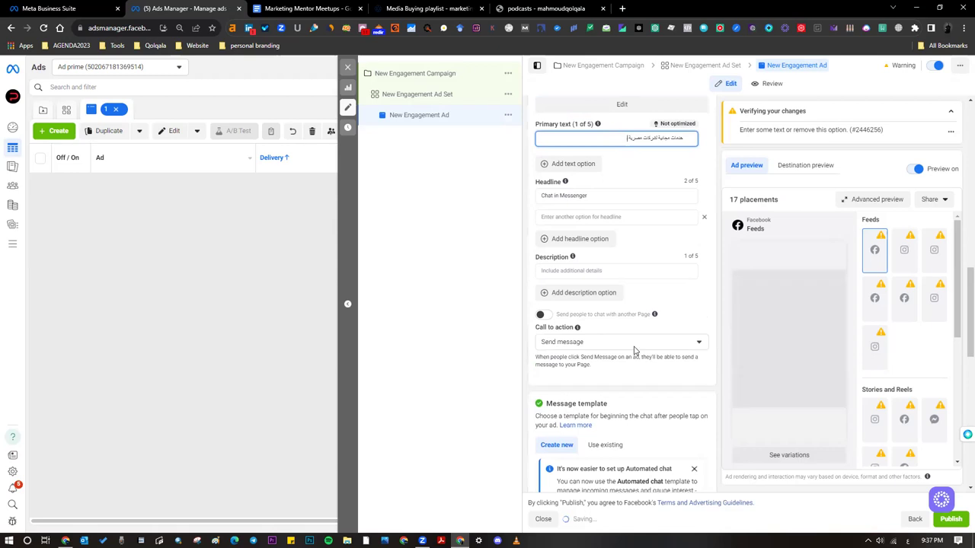
# Step: Set the ad's call to action to Apply now and enter "نظرا لمسؤليتنا المجتمعية" as the description
pyautogui.click(635, 344)
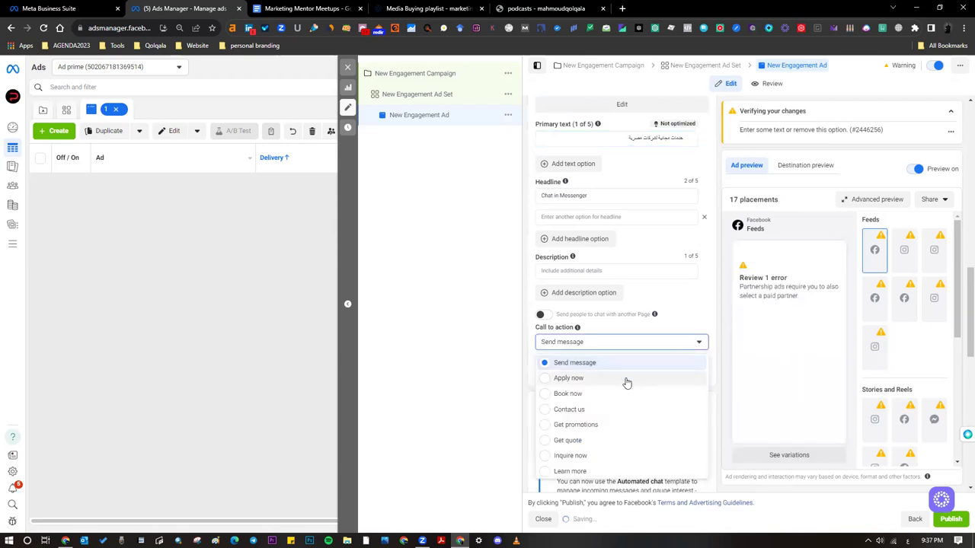
pyautogui.click(626, 382)
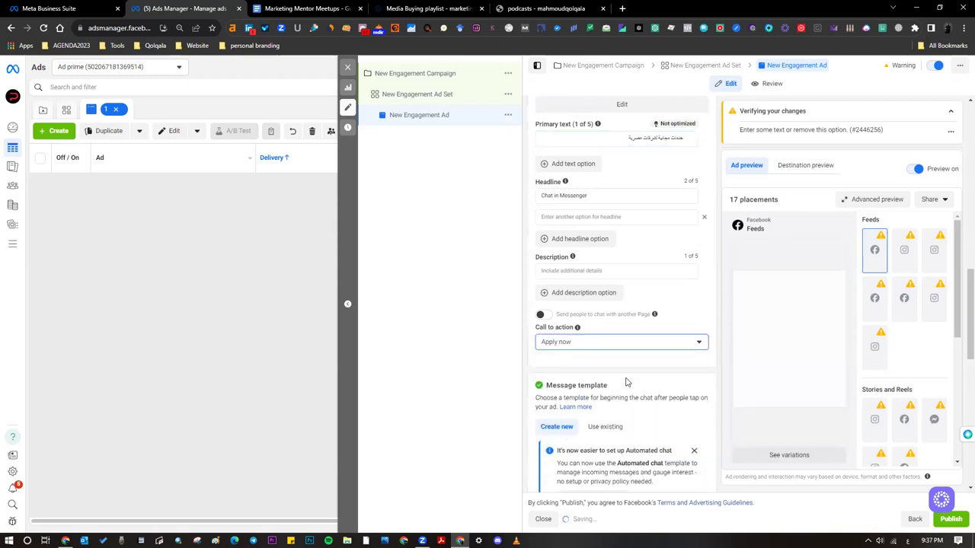
pyautogui.click(585, 272)
pyautogui.write('خد')
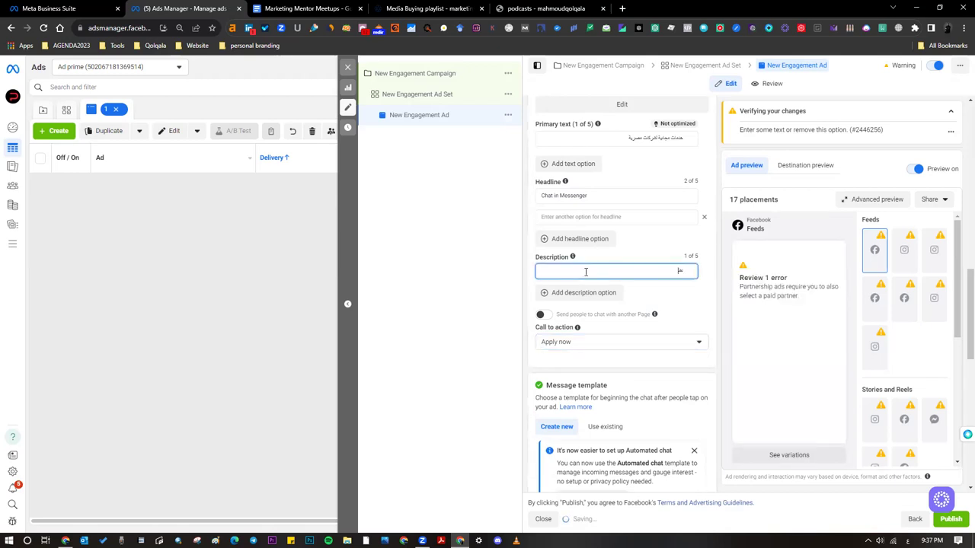
pyautogui.write('م')
pyautogui.write('ات')
pyautogui.write(' ا')
pyautogui.write('لم')
pyautogui.write('س')
pyautogui.write('ؤولية')
pyautogui.write(' ال')
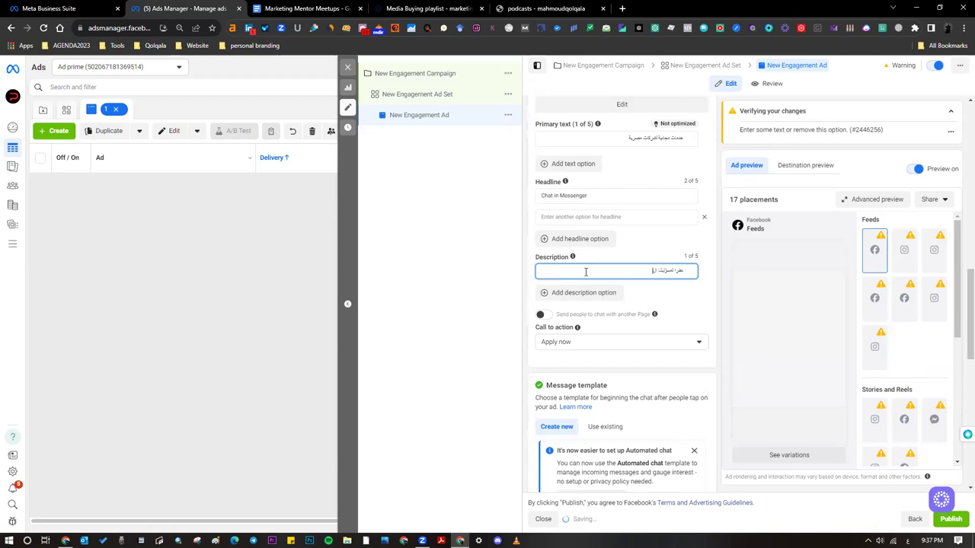
pyautogui.write('مجتمعية')
# Step: Replace the ad's media with the 706 × 533 account image reading "free Mentoring for 3 companies", keeping the original crop for every placement
pyautogui.scroll(2, 585, 272)
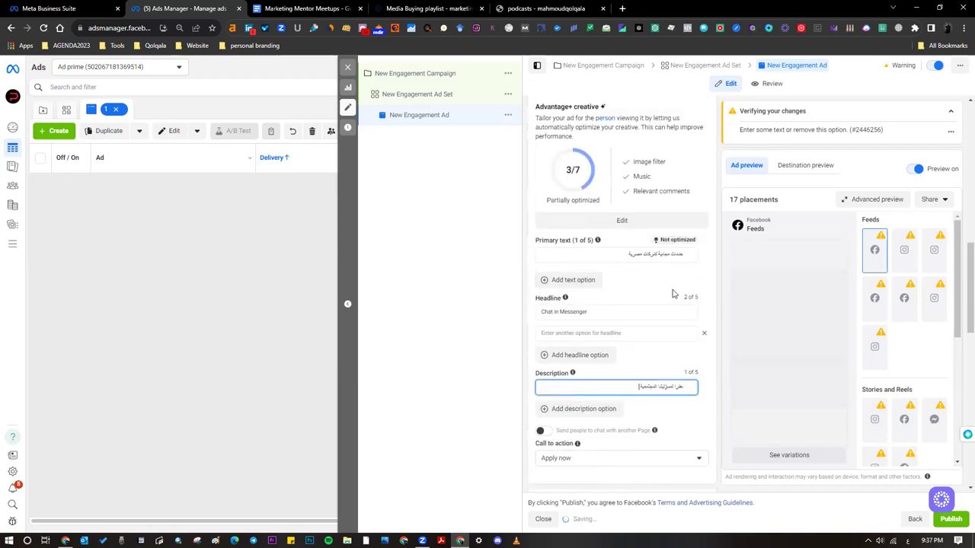
pyautogui.scroll(1, 672, 294)
pyautogui.scroll(1, 673, 292)
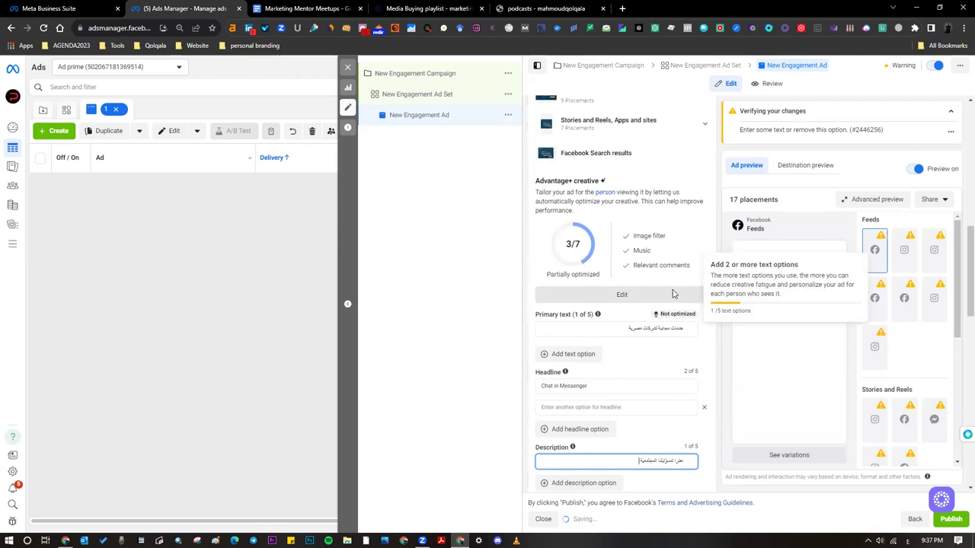
pyautogui.scroll(2, 673, 295)
pyautogui.scroll(1, 673, 294)
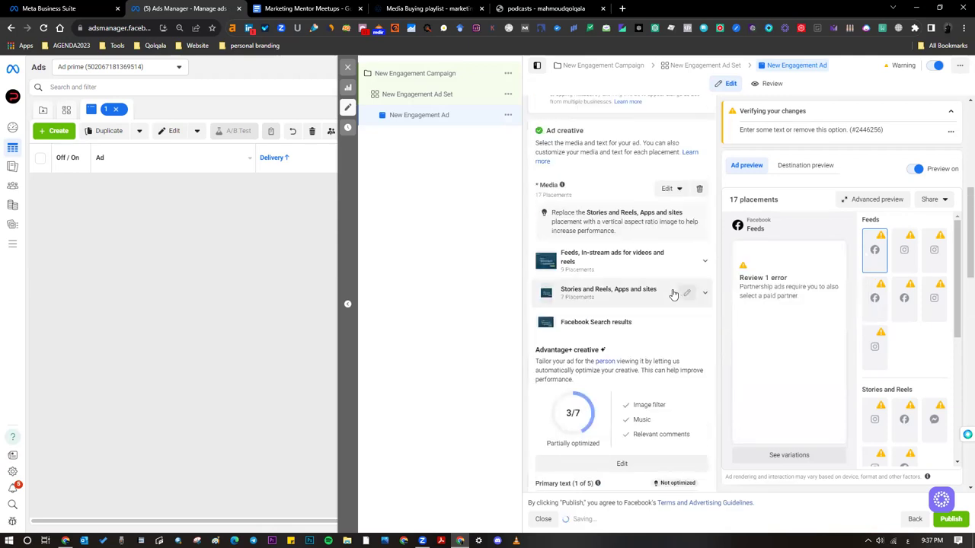
pyautogui.scroll(-4, 672, 294)
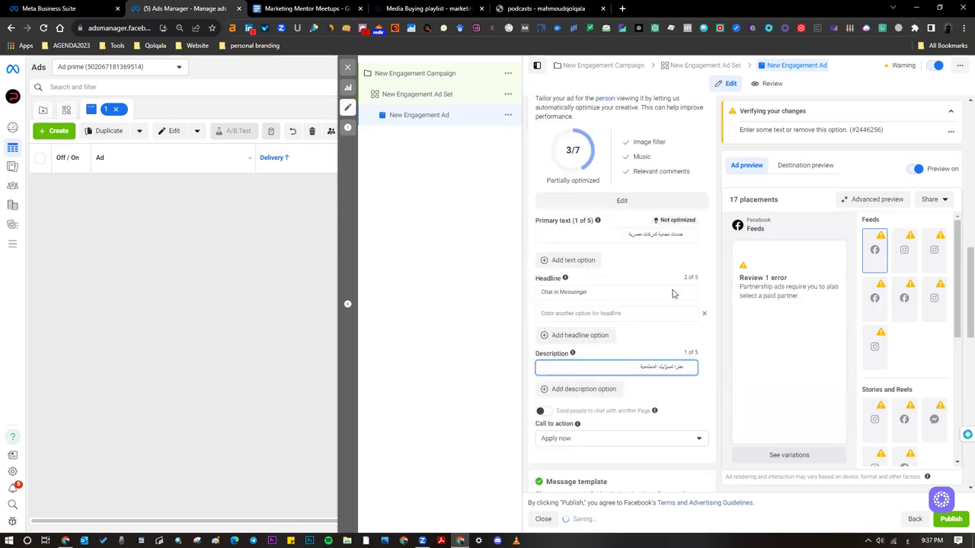
pyautogui.scroll(4, 673, 293)
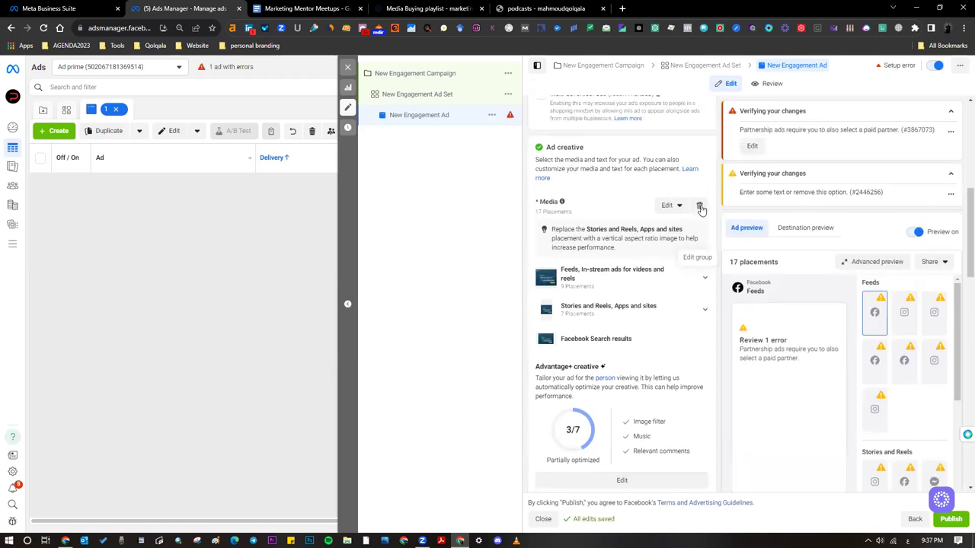
pyautogui.click(700, 207)
pyautogui.click(572, 217)
pyautogui.click(577, 237)
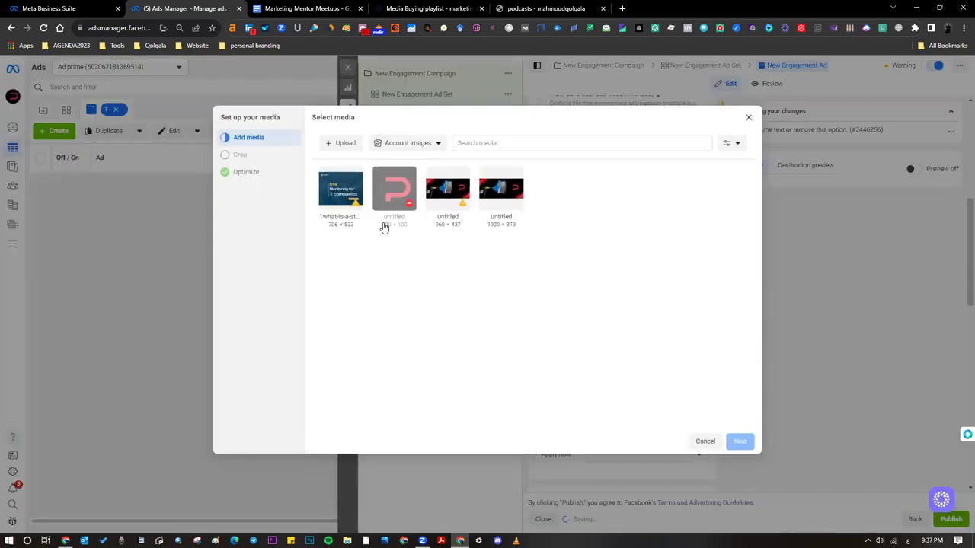
pyautogui.click(345, 208)
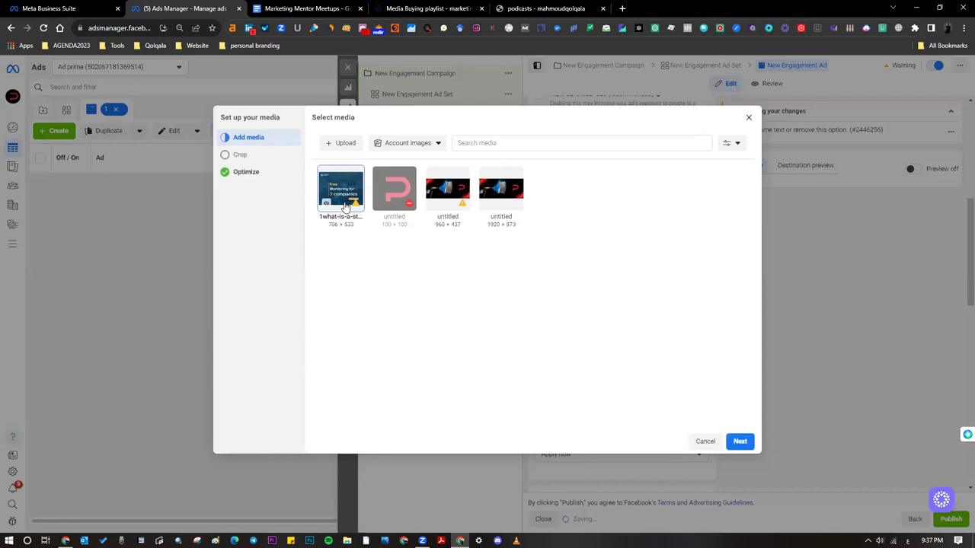
pyautogui.click(740, 442)
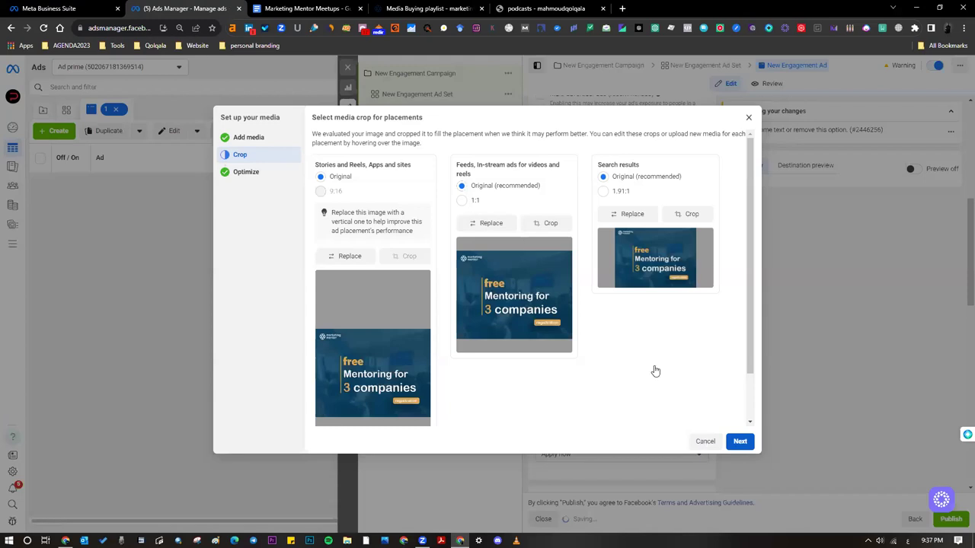
pyautogui.press('Return')
# Step: Remove the ad's current media and upload the new image whose file name begins with 405104457 from the computer
pyautogui.click(696, 210)
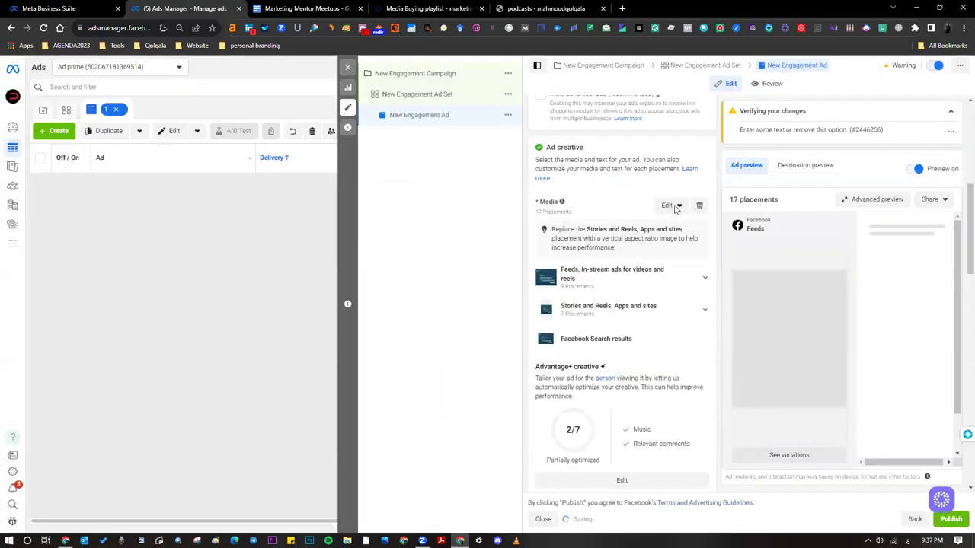
pyautogui.click(573, 219)
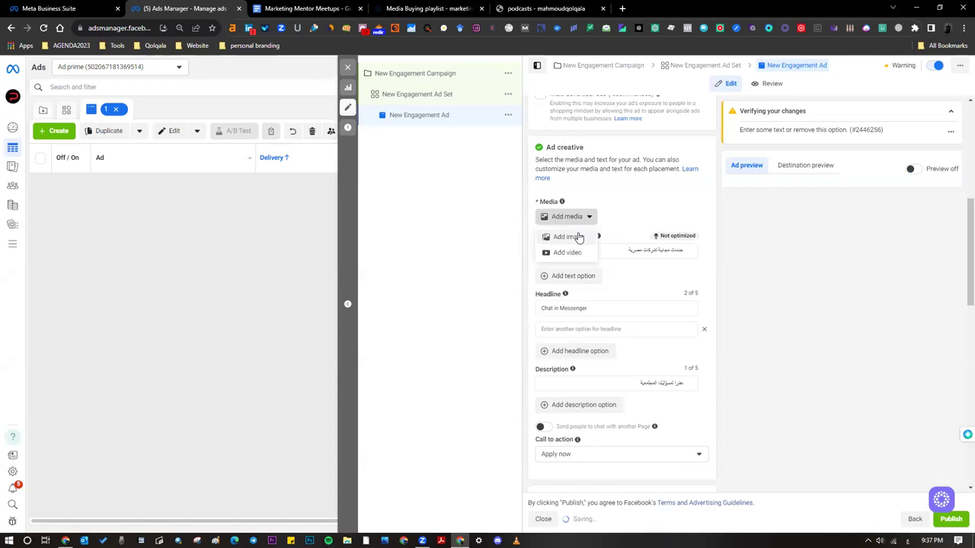
pyautogui.click(578, 237)
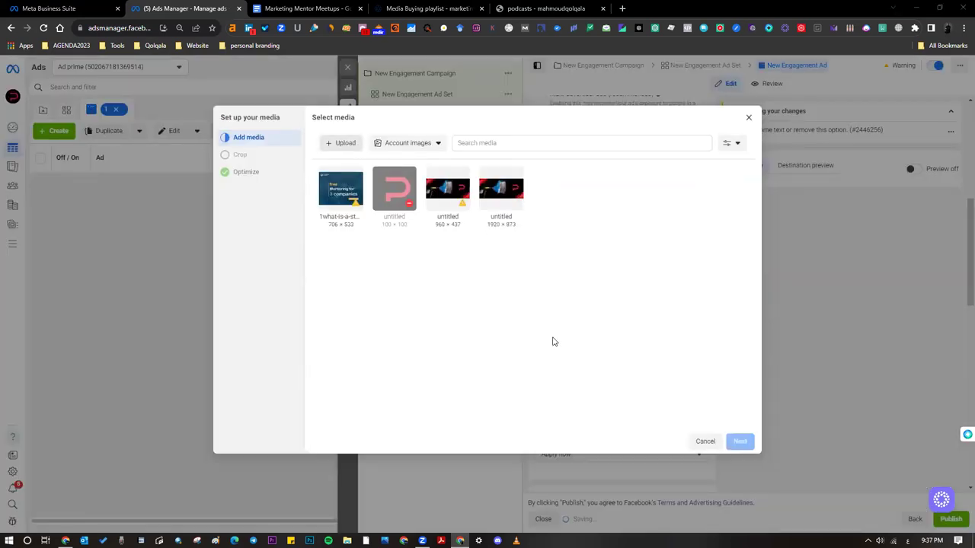
pyautogui.click(553, 342)
pyautogui.scroll(-5, 553, 342)
pyautogui.doubleClick(472, 295)
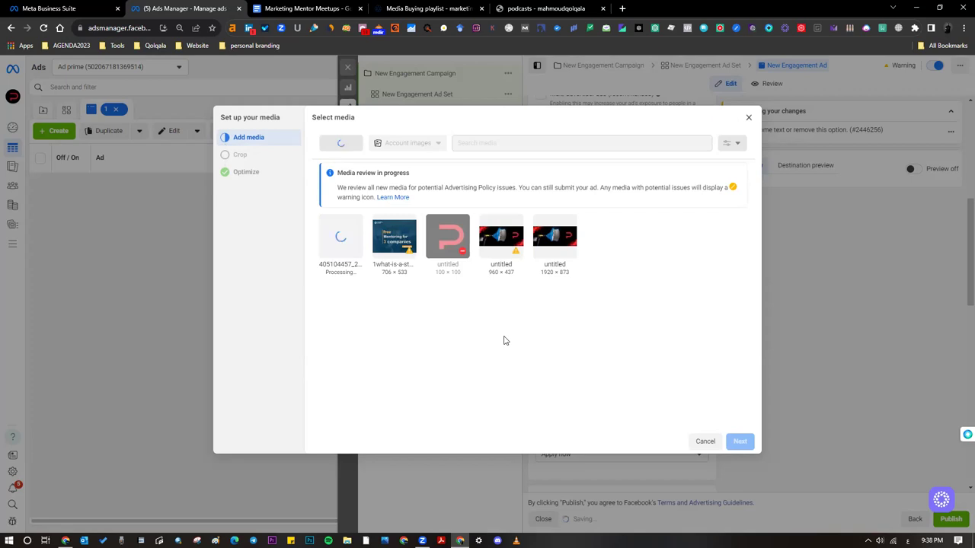
# Step: Switch to the Google Docs notes and add the bullet "3 كريتف = 5 عناوين + 5 محتوى مختلفين" at the end of the list
pyautogui.click(325, 8)
pyautogui.press('Return')
pyautogui.write('3 ك')
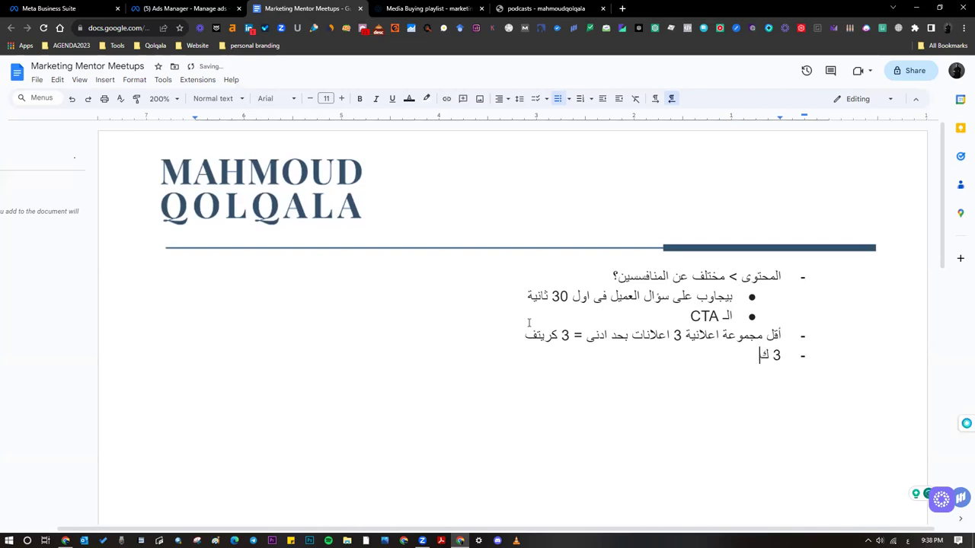
pyautogui.write('ريتف')
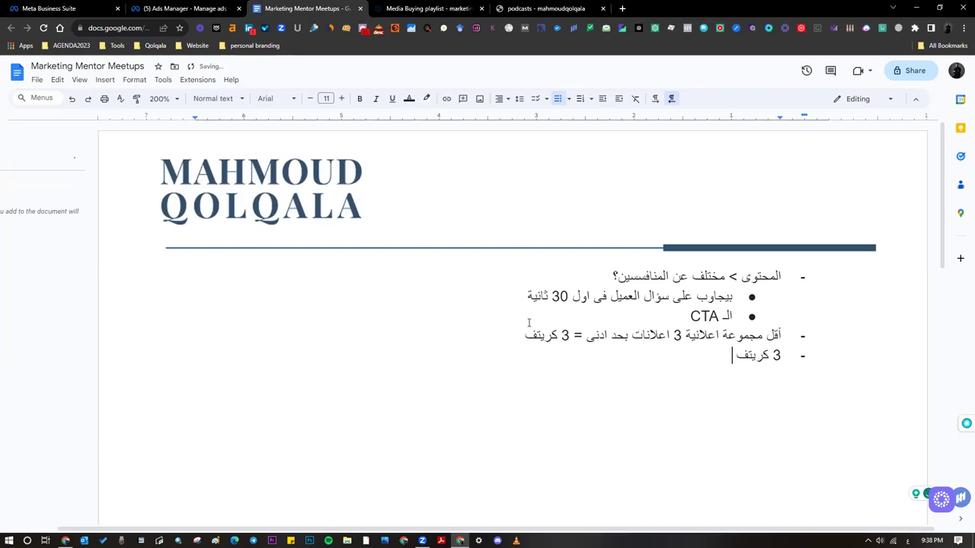
pyautogui.write(' =')
pyautogui.write('5 عناوين + 5 م')
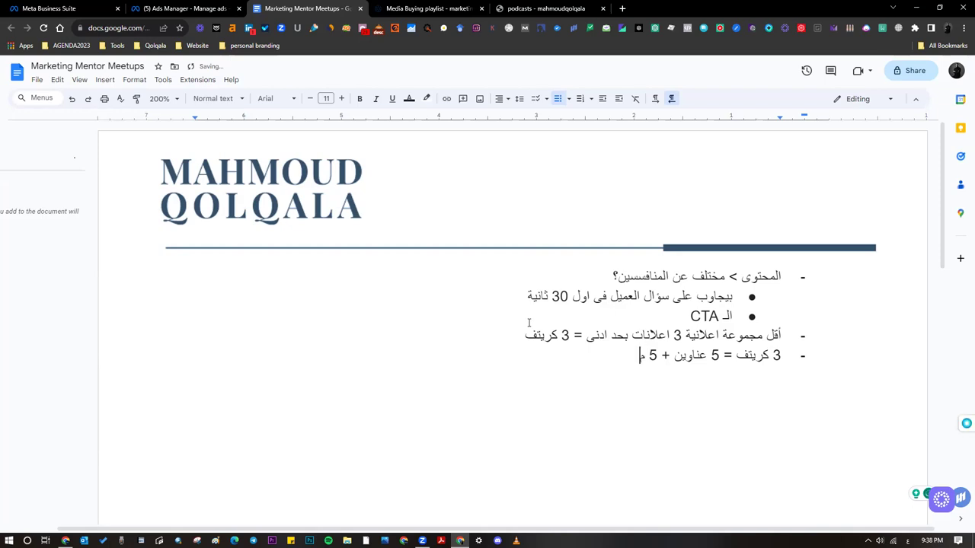
pyautogui.write('حتوى مختلفين')
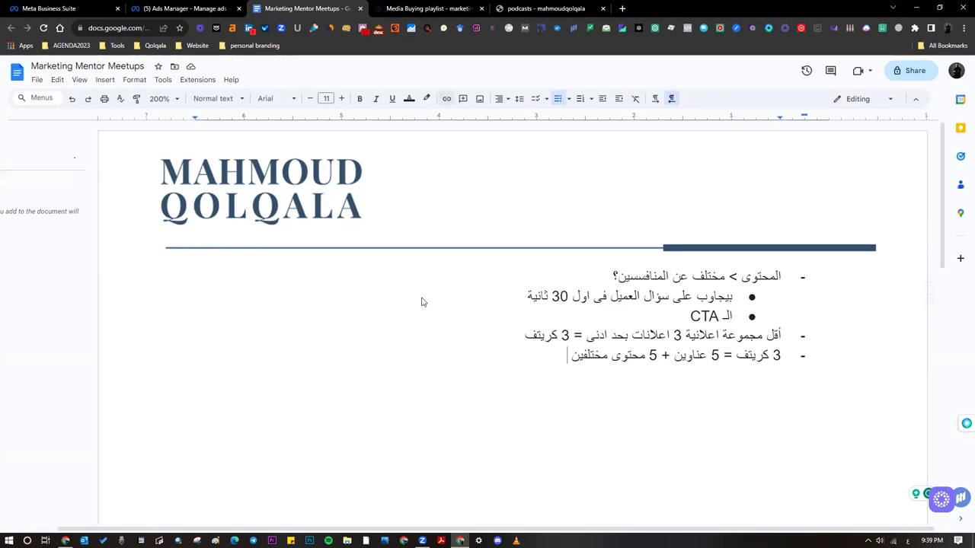
# Step: Check the image upload in Ads Manager, and return to the Google Docs notes to start an empty bullet below the last line
pyautogui.hotkey('ctrl', 'shift', 'Tab')
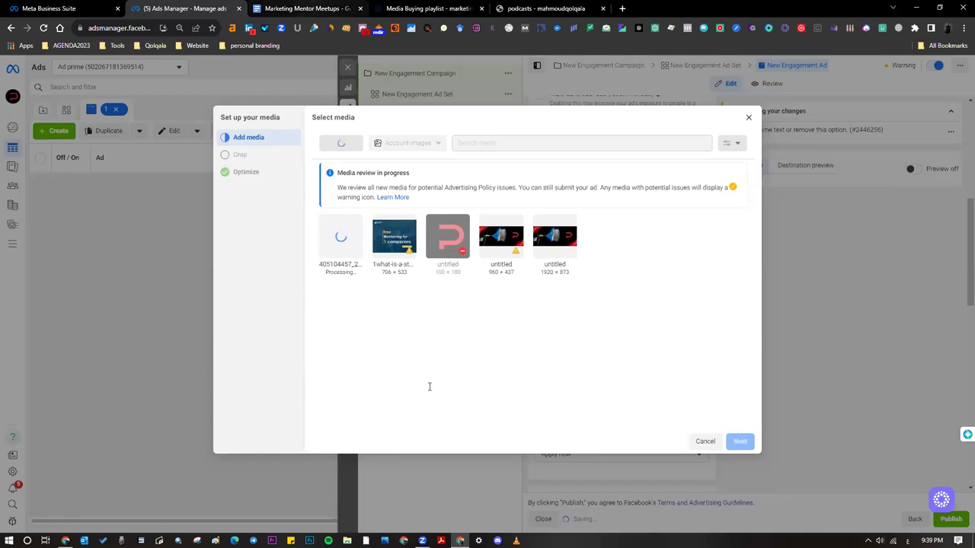
pyautogui.hotkey('ctrl', 'Tab')
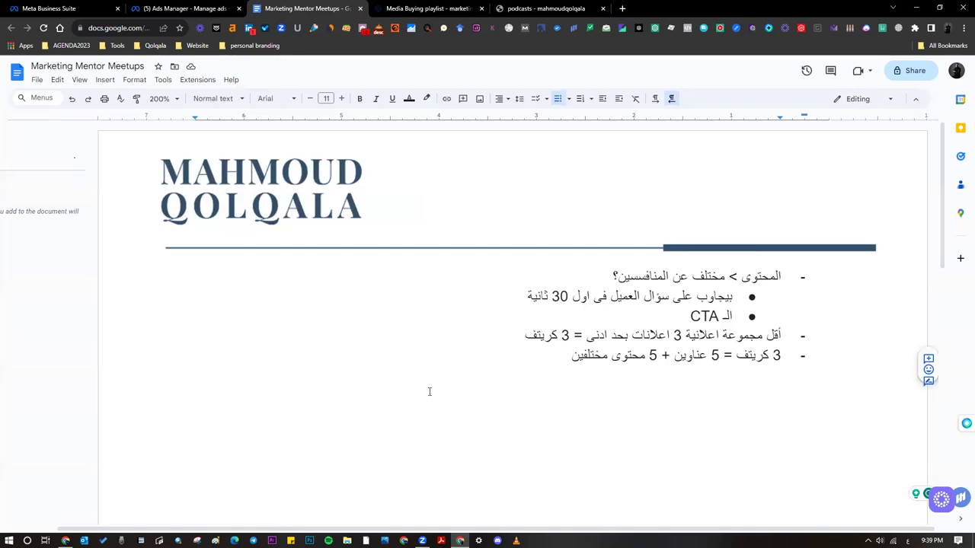
pyautogui.press('Return')
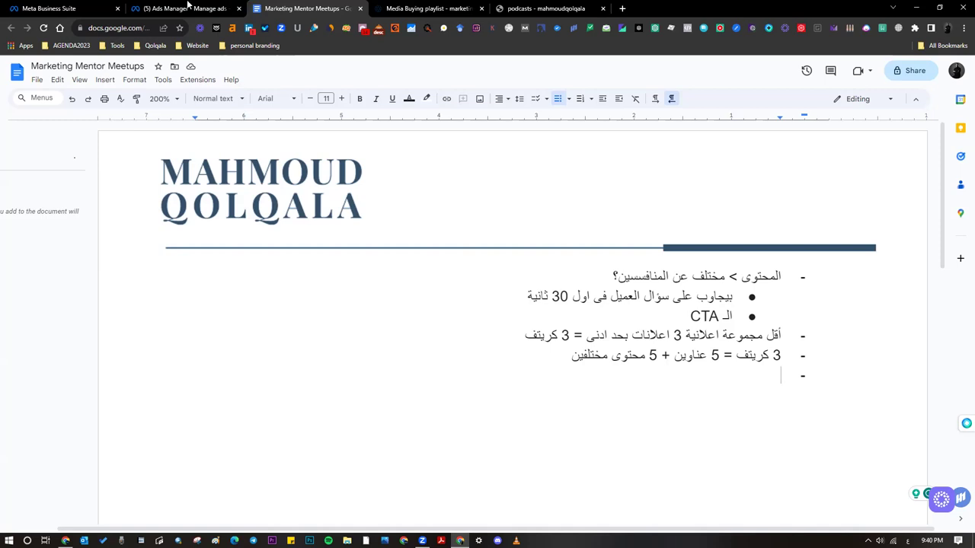
# Step: Switch back to Ads Manager and apply the uploaded 1080 × 1080 image to the ad with the original crops and the preset Advantage+ optimizations
pyautogui.click(189, 7)
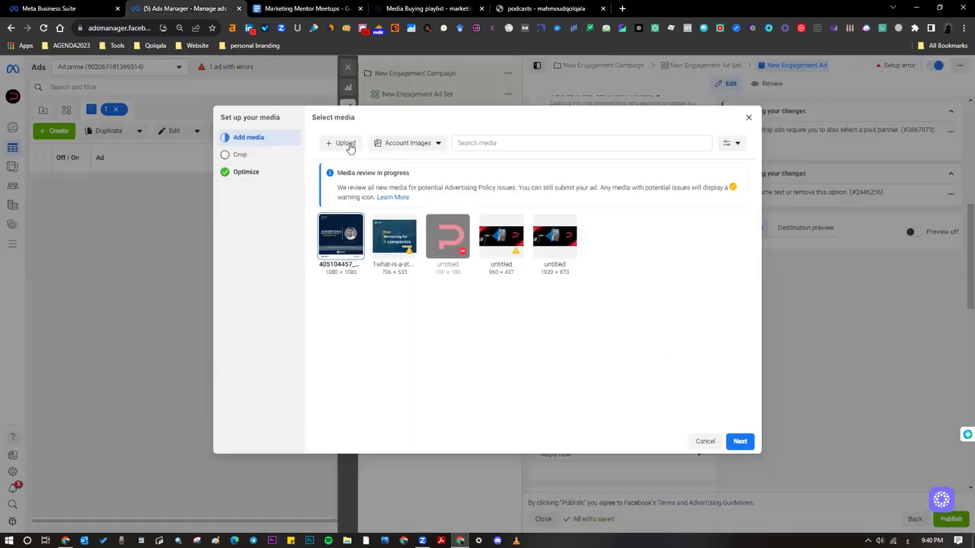
pyautogui.click(739, 441)
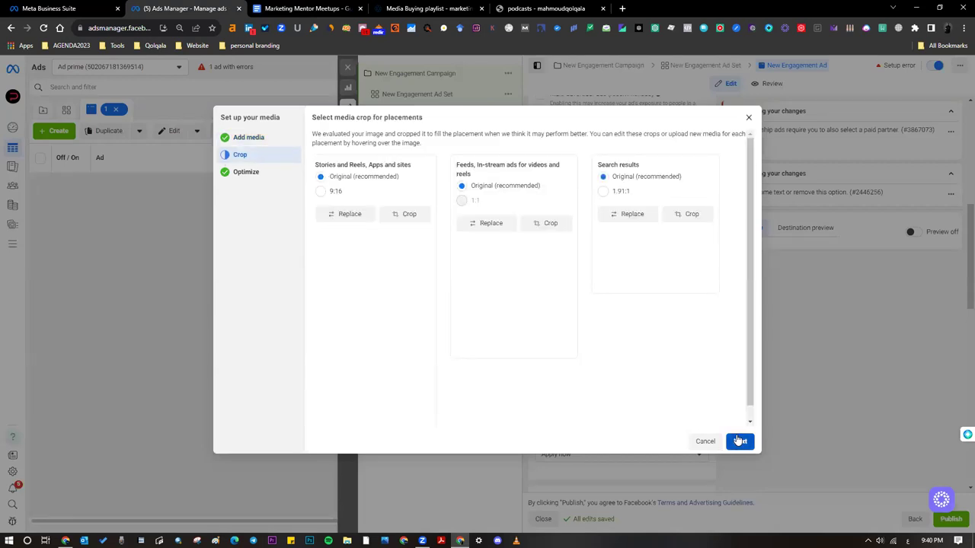
pyautogui.click(739, 441)
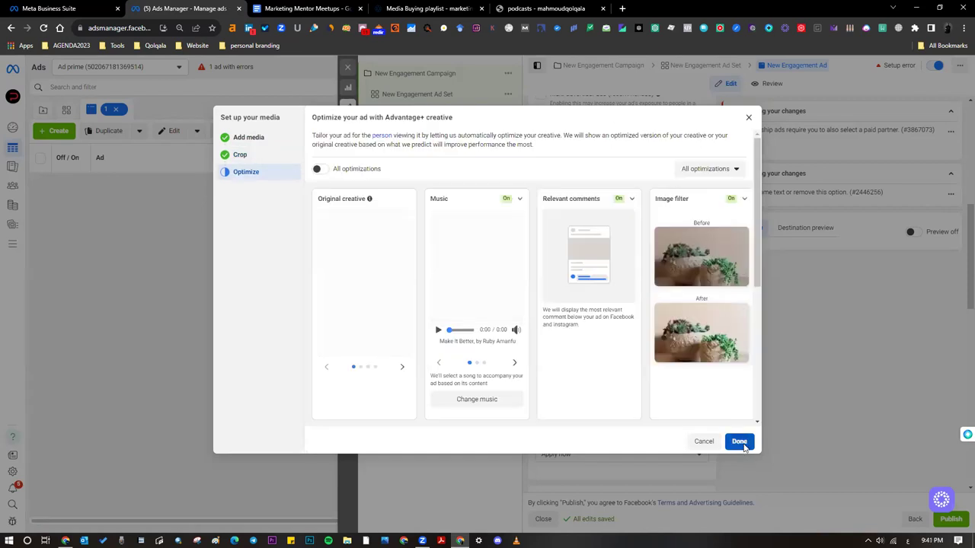
pyautogui.click(740, 442)
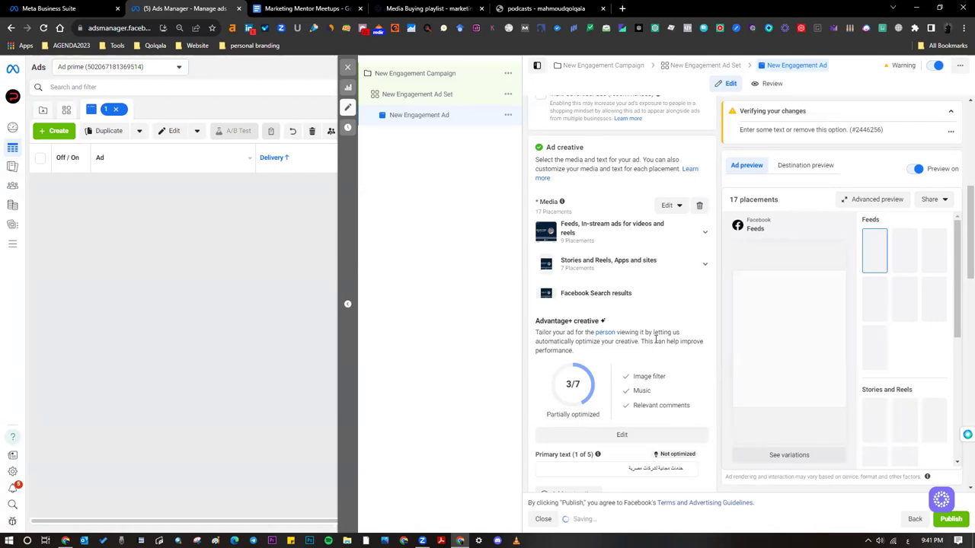
# Step: Turn on sending people to chat with another Page to show the destination Page setting, and turn the option off again
pyautogui.scroll(-4, 619, 278)
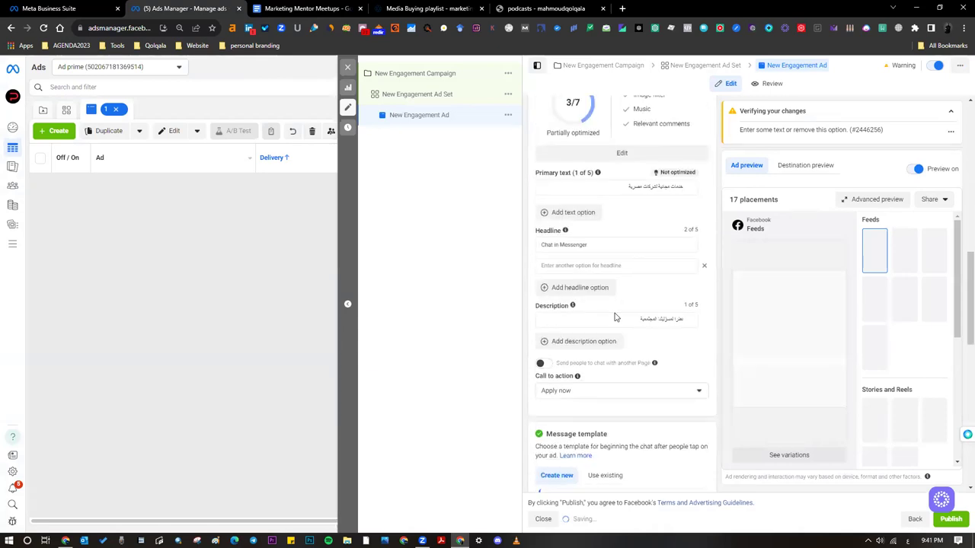
pyautogui.scroll(-1, 616, 317)
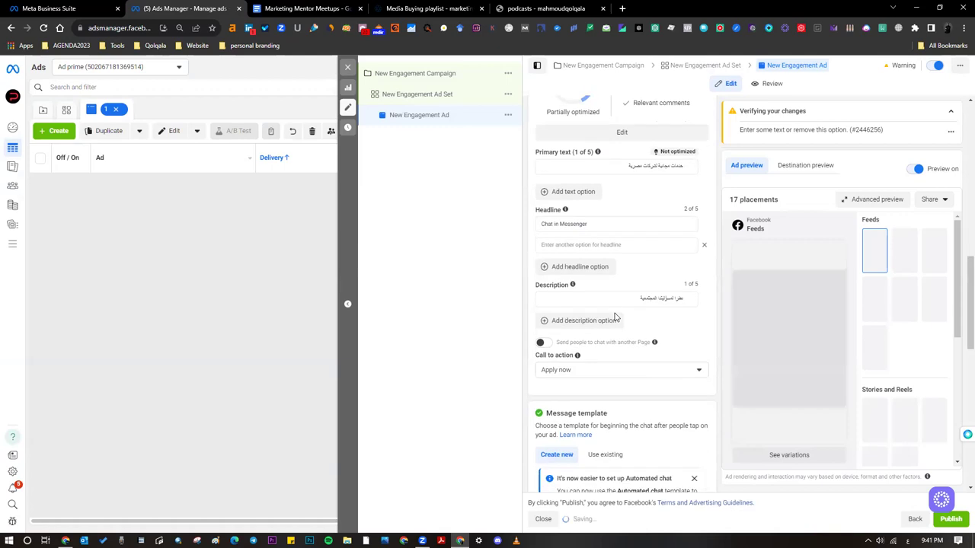
pyautogui.scroll(-1, 615, 316)
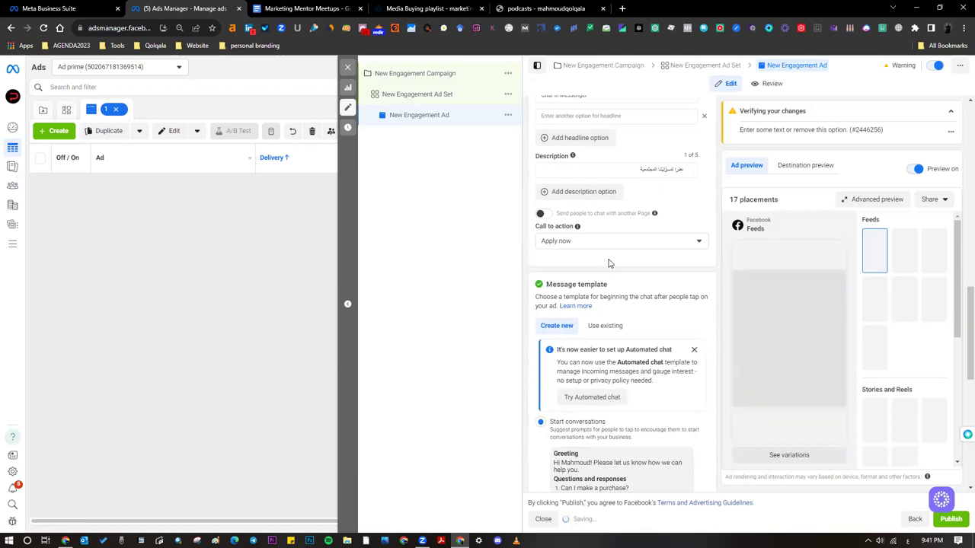
pyautogui.click(541, 214)
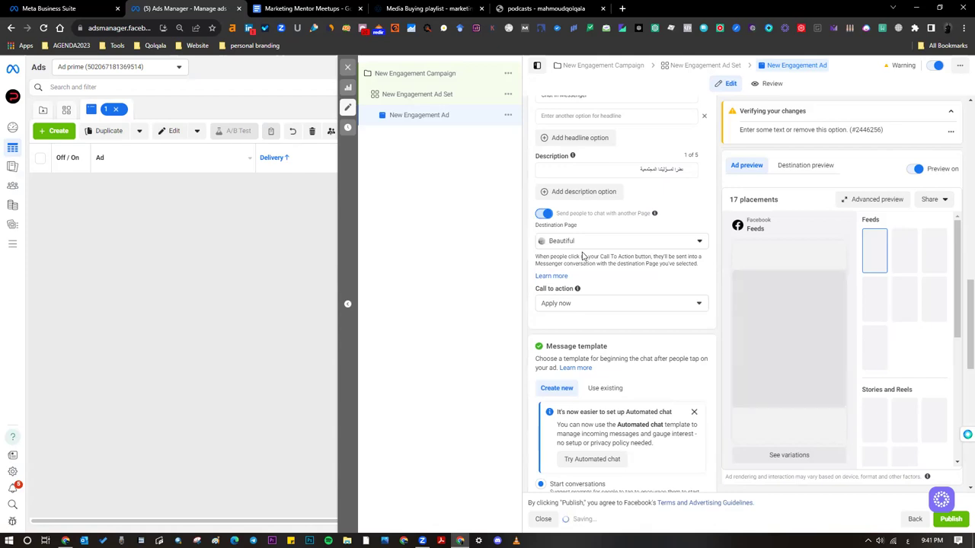
pyautogui.scroll(1, 582, 257)
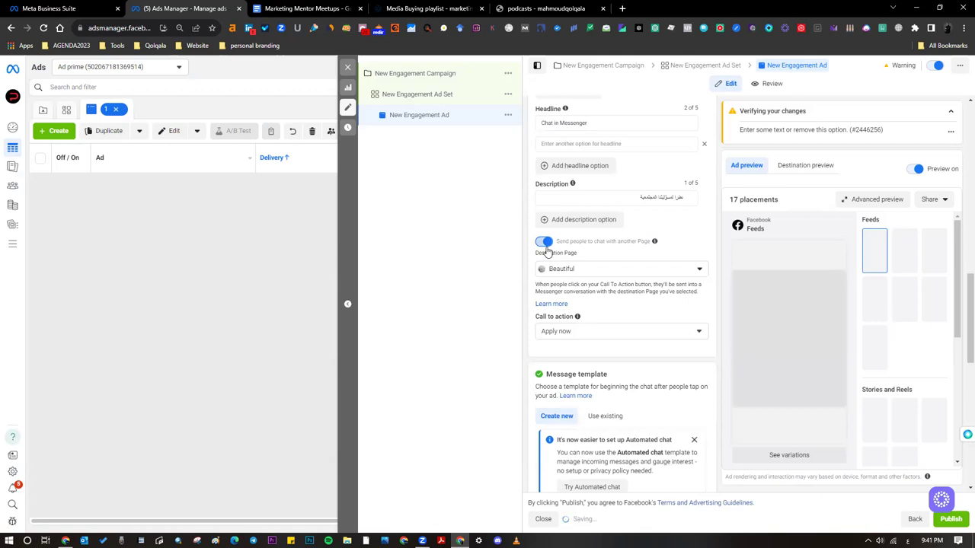
pyautogui.click(544, 243)
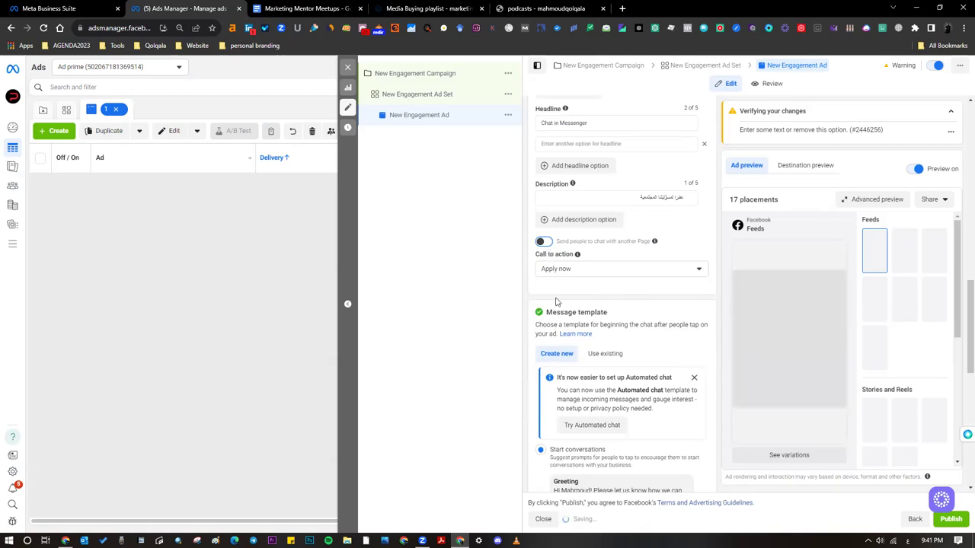
# Step: View the available call-to-action options, keeping Apply now, and look over the Start conversations message template
pyautogui.click(560, 272)
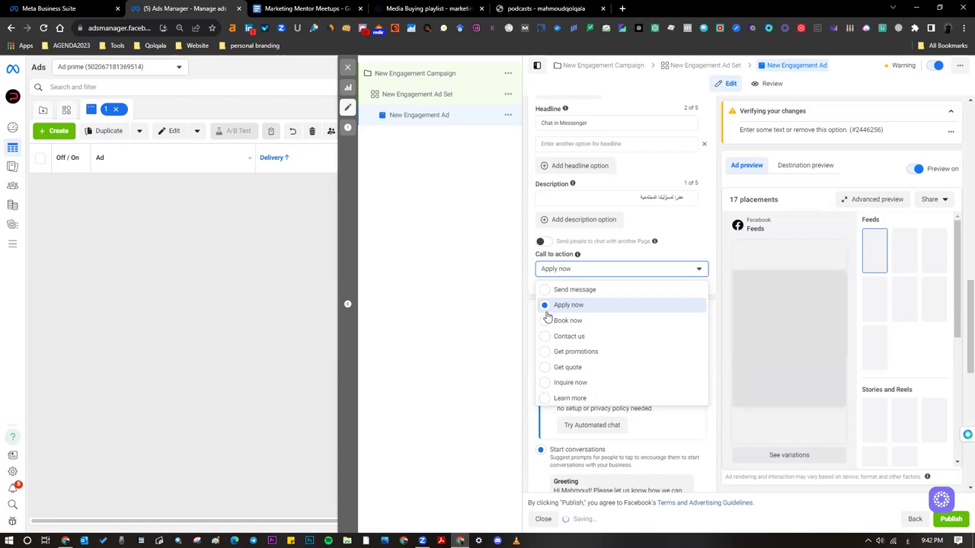
pyautogui.click(560, 272)
pyautogui.scroll(-5, 561, 272)
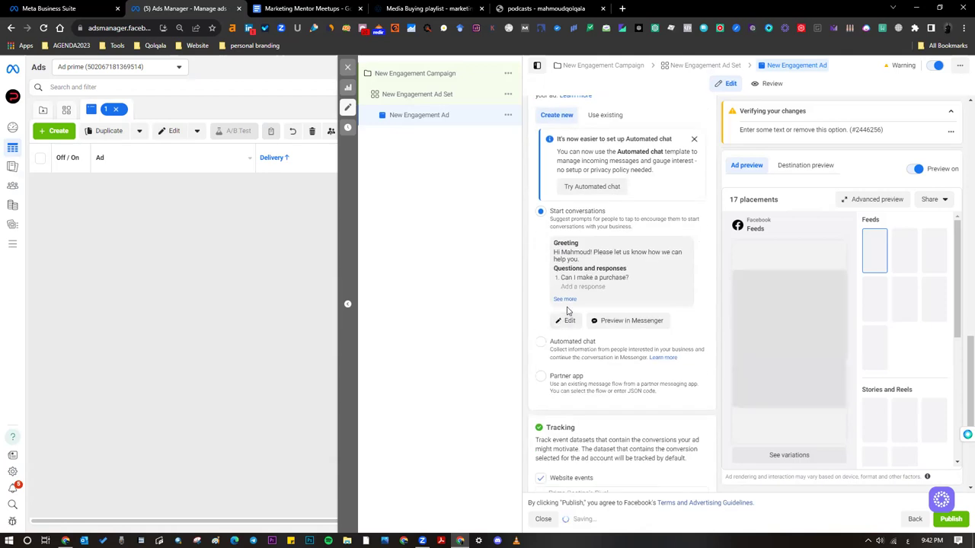
# Step: Show all suggested questions in the Start conversations template and dismiss the Automated chat suggestion
pyautogui.click(568, 300)
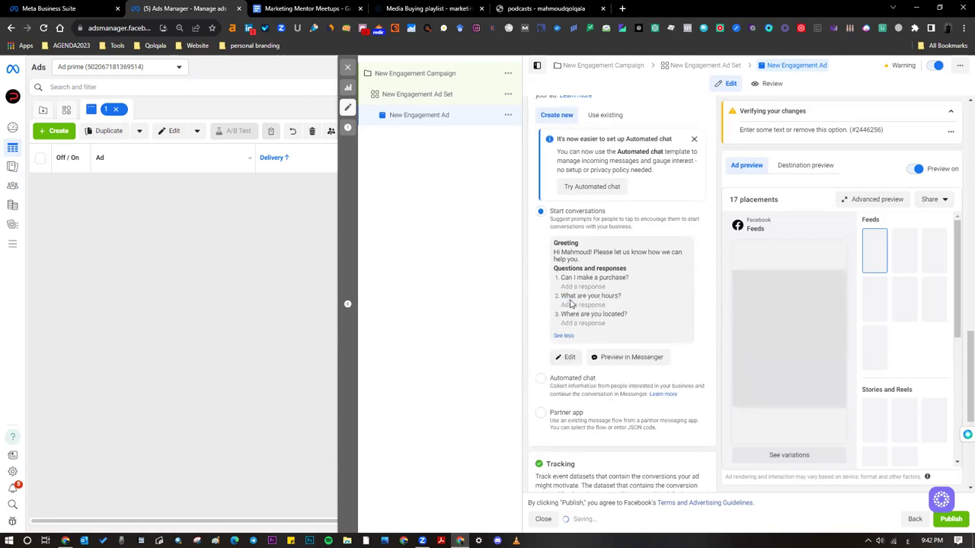
pyautogui.scroll(3, 570, 303)
pyautogui.scroll(1, 570, 303)
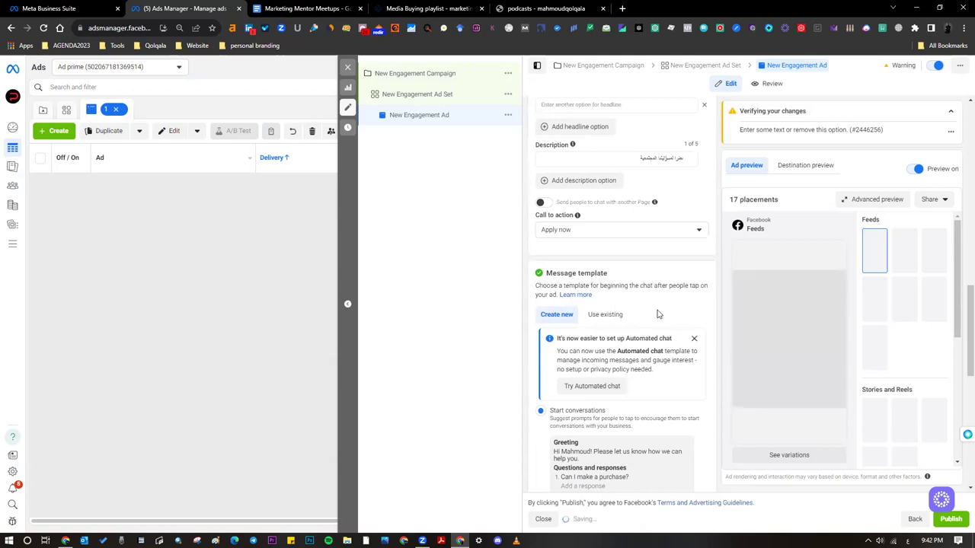
pyautogui.click(690, 337)
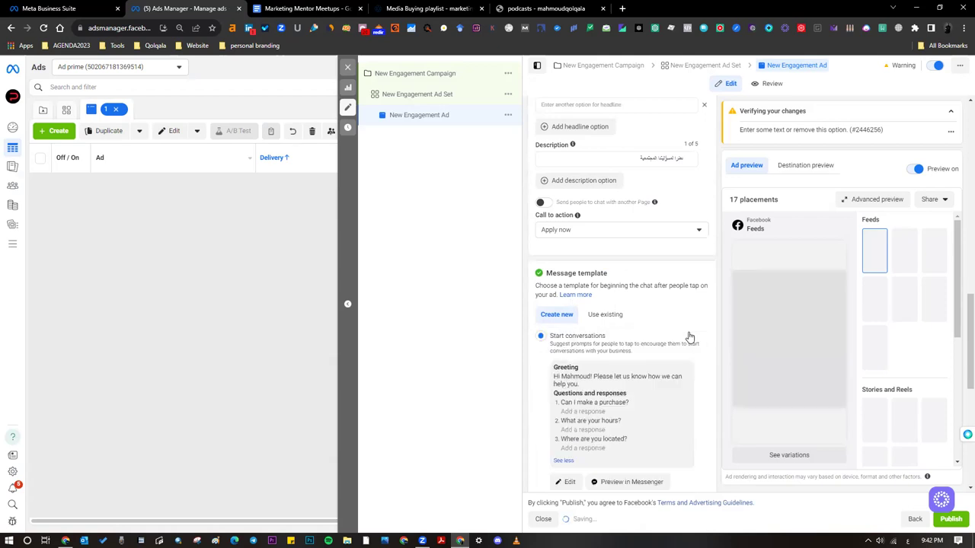
pyautogui.scroll(1, 689, 338)
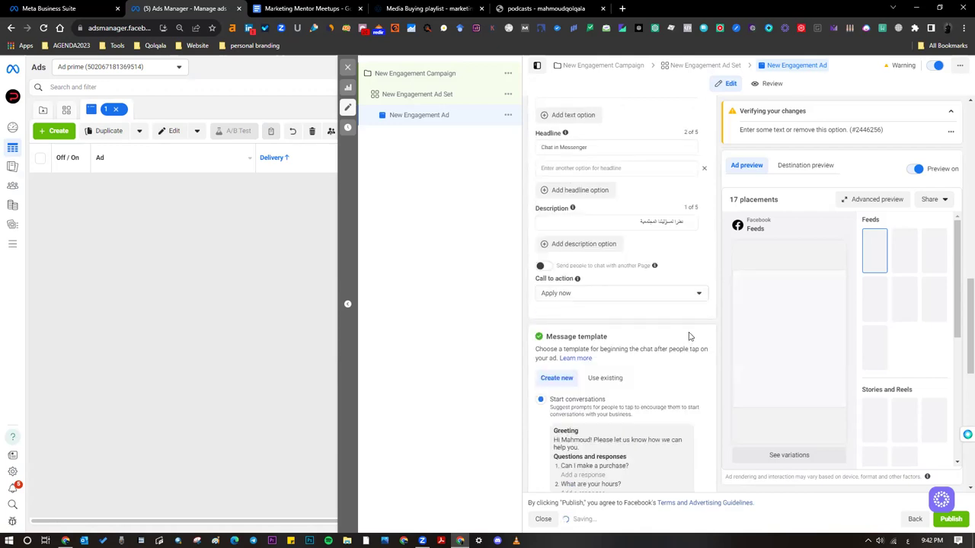
pyautogui.scroll(3, 689, 338)
pyautogui.scroll(-4, 689, 338)
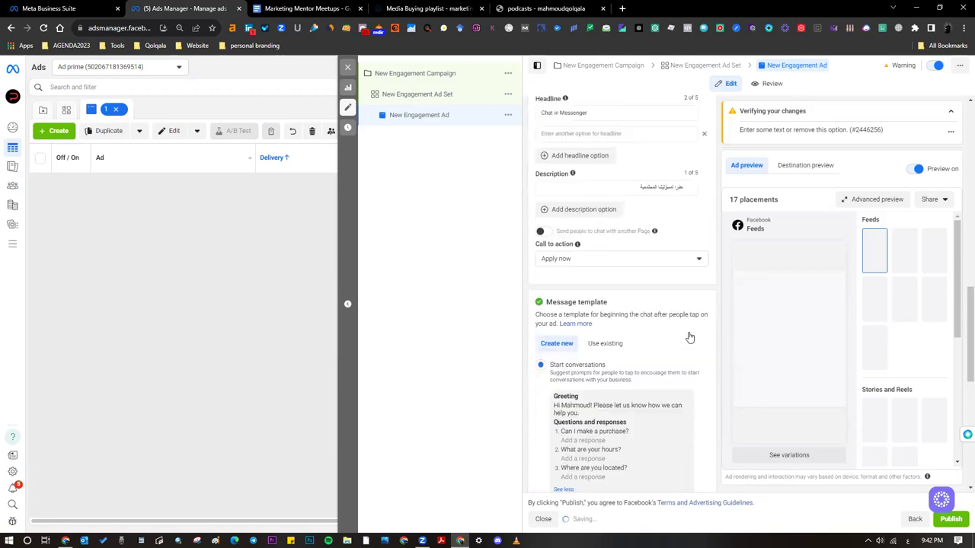
pyautogui.scroll(-3, 689, 336)
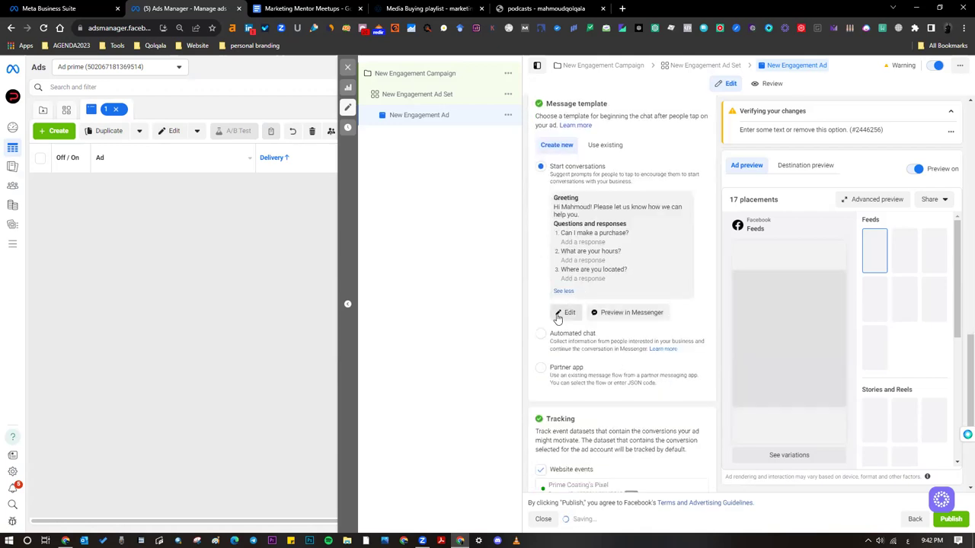
# Step: Open the Start conversations template for editing, turn off Save template, and finish
pyautogui.click(565, 313)
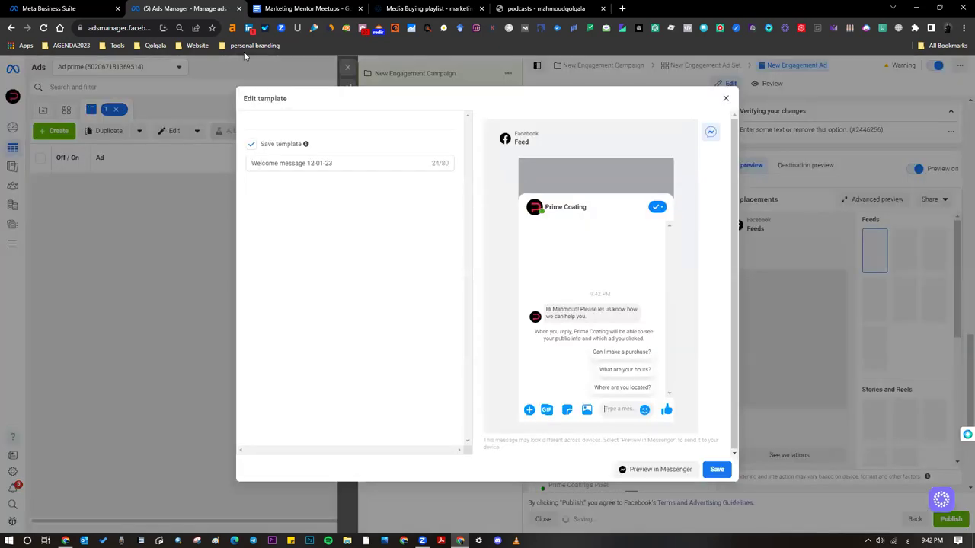
pyautogui.click(253, 145)
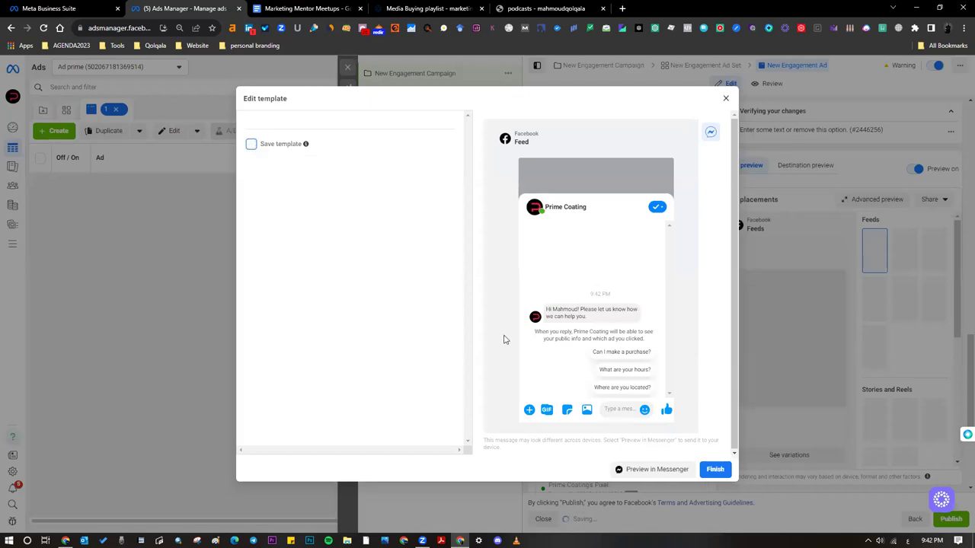
pyautogui.click(714, 470)
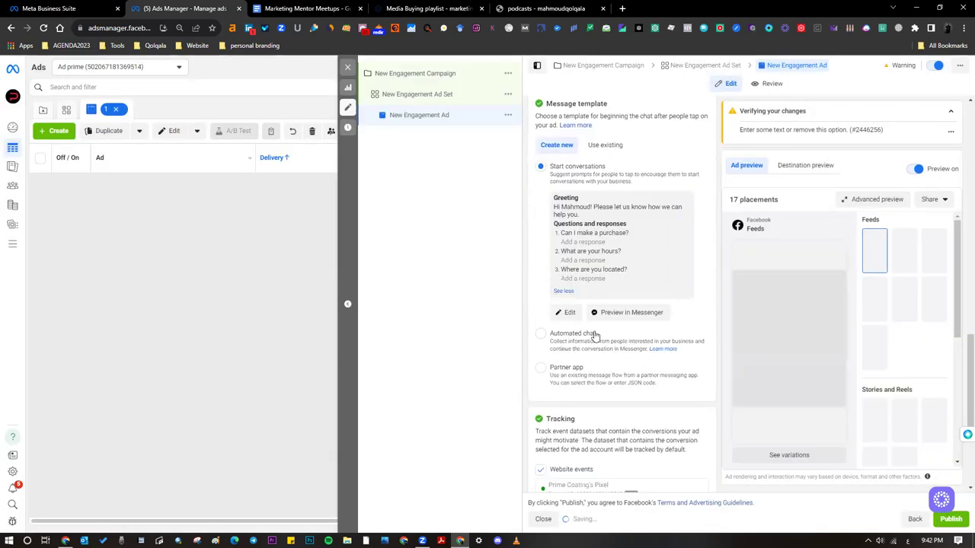
# Step: Reopen the Start conversations template and save it as a reusable template named Welcome message 12-01-23
pyautogui.click(569, 314)
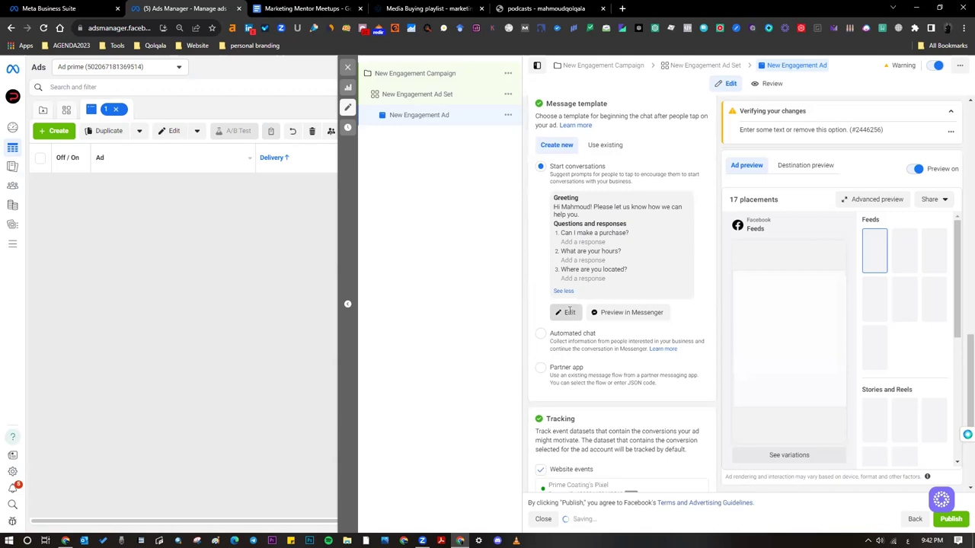
pyautogui.click(348, 161)
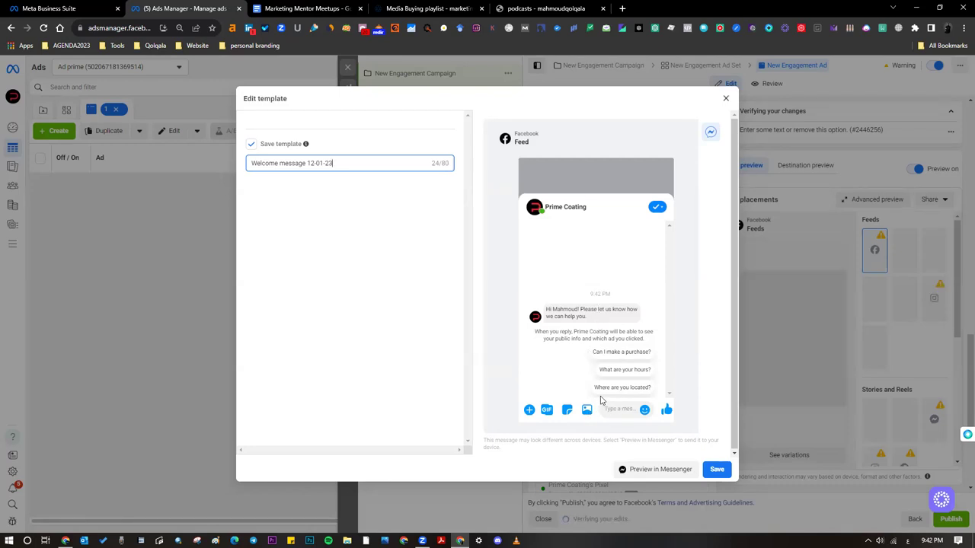
pyautogui.click(730, 472)
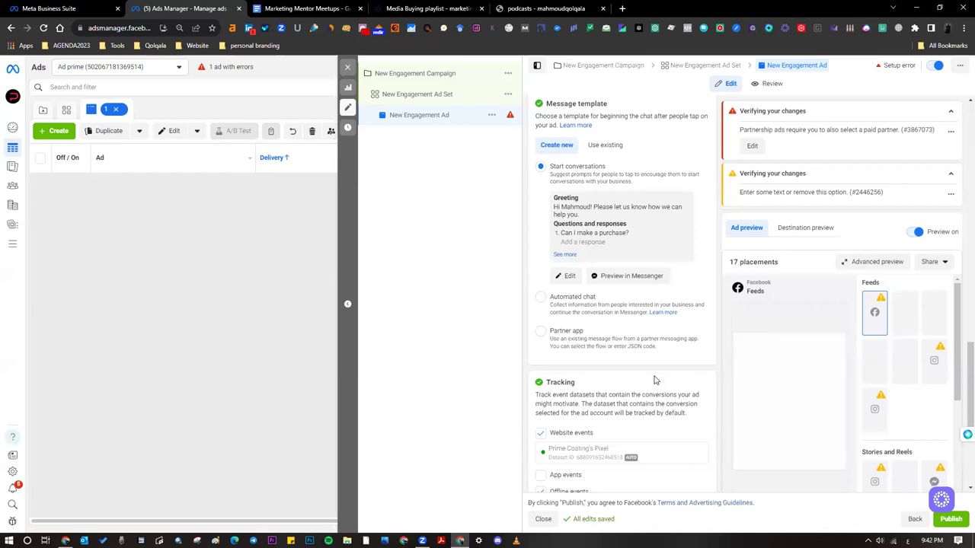
# Step: Switch the message template to Automated chat to show that option, and return to Start conversations
pyautogui.scroll(-2, 655, 380)
pyautogui.scroll(2, 655, 380)
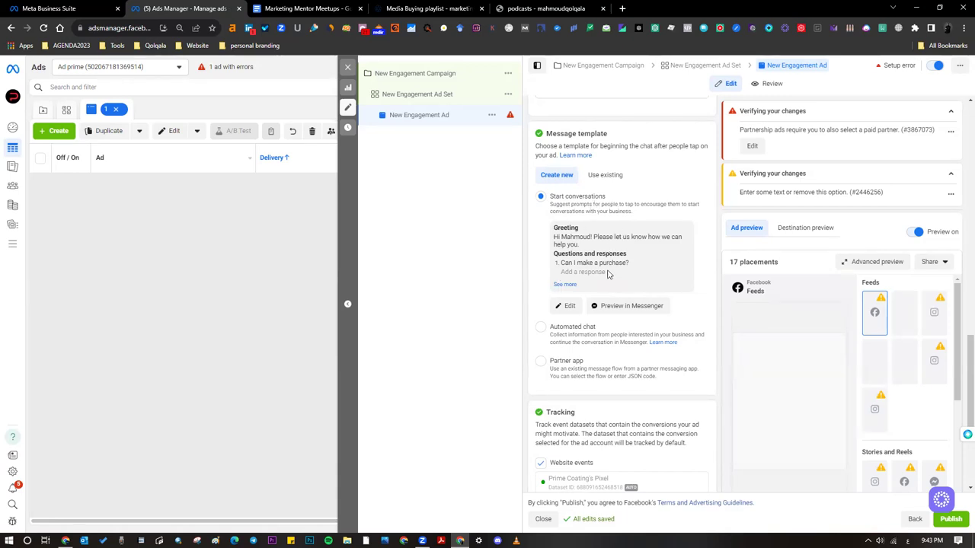
pyautogui.click(550, 333)
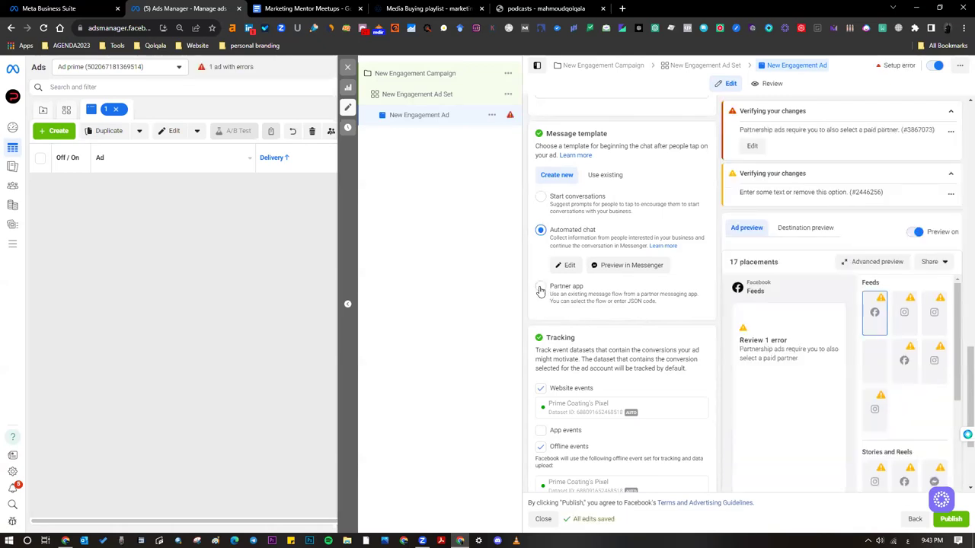
pyautogui.click(541, 199)
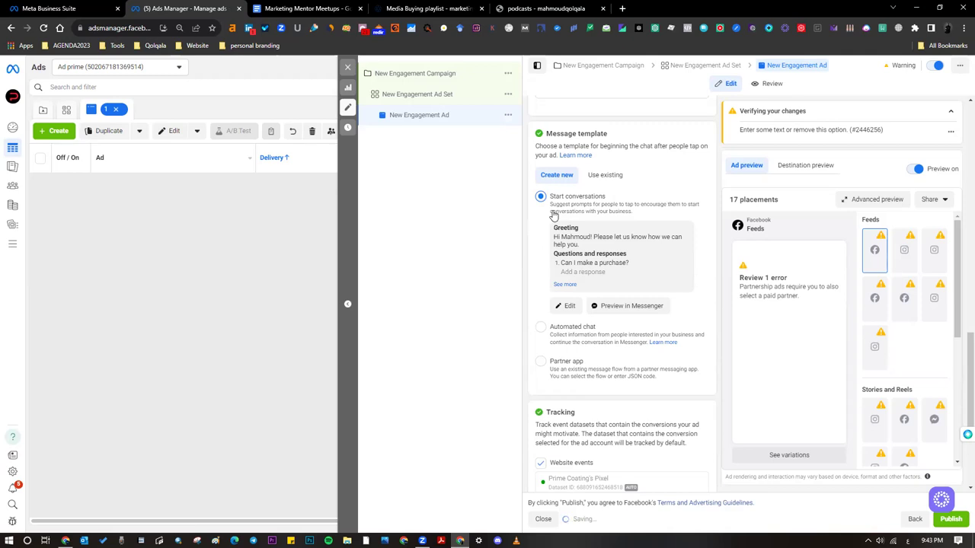
# Step: Edit the Start conversations template again and finish it with the Save template option off
pyautogui.click(567, 306)
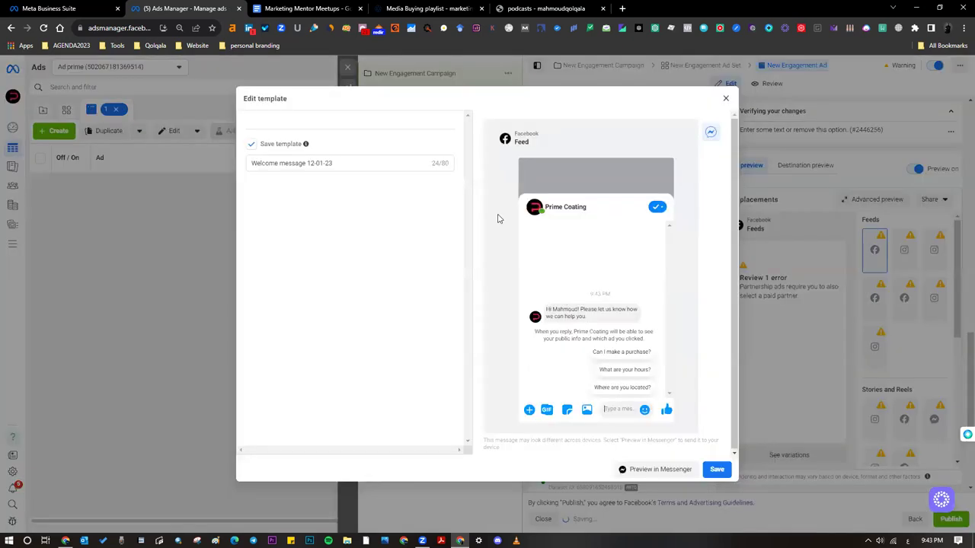
pyautogui.click(251, 145)
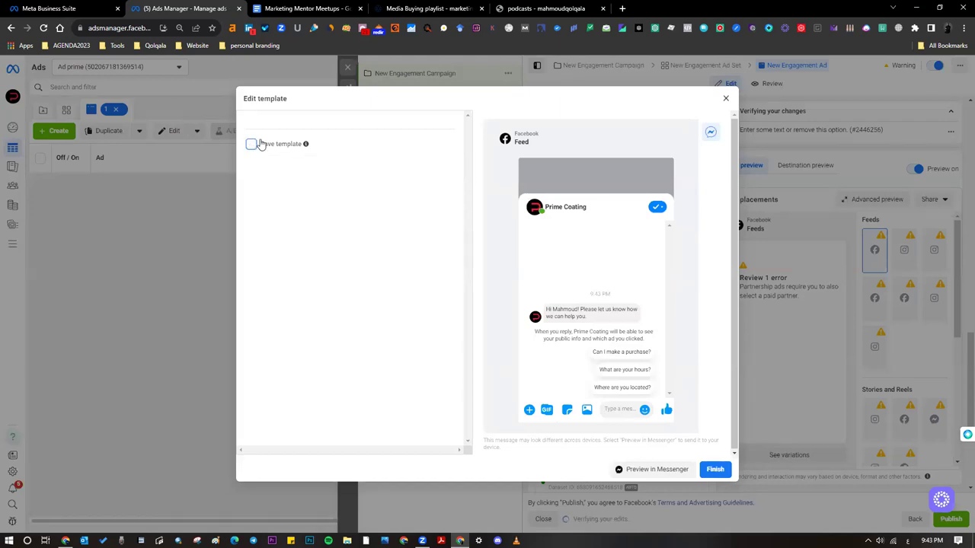
pyautogui.click(715, 469)
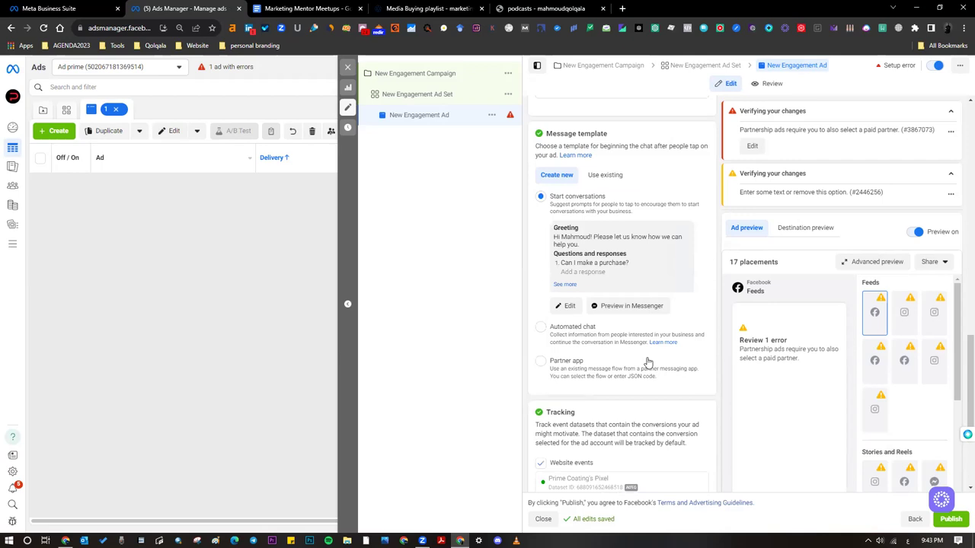
# Step: Use the existing Welcome message 12-01-23 template and remove its questions about making a purchase and about the location
pyautogui.click(572, 332)
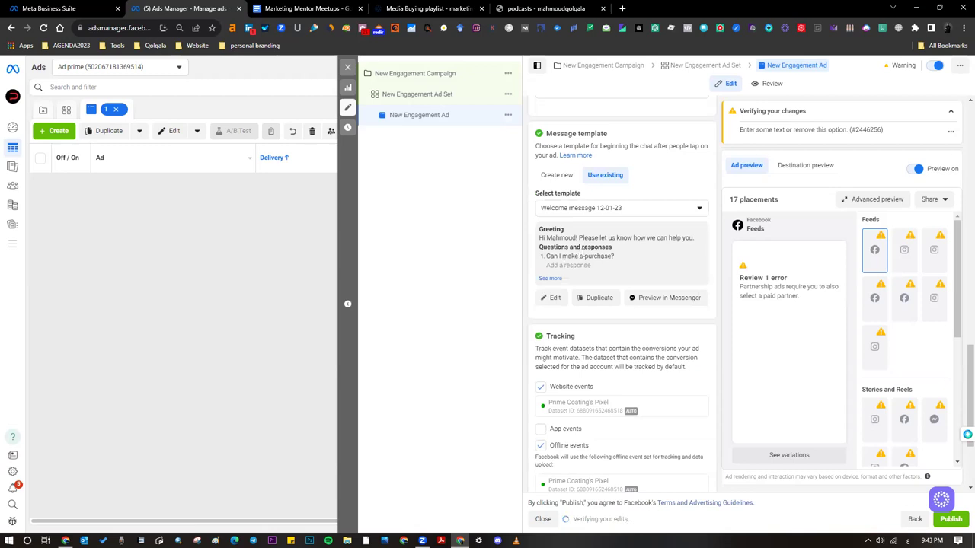
pyautogui.click(562, 297)
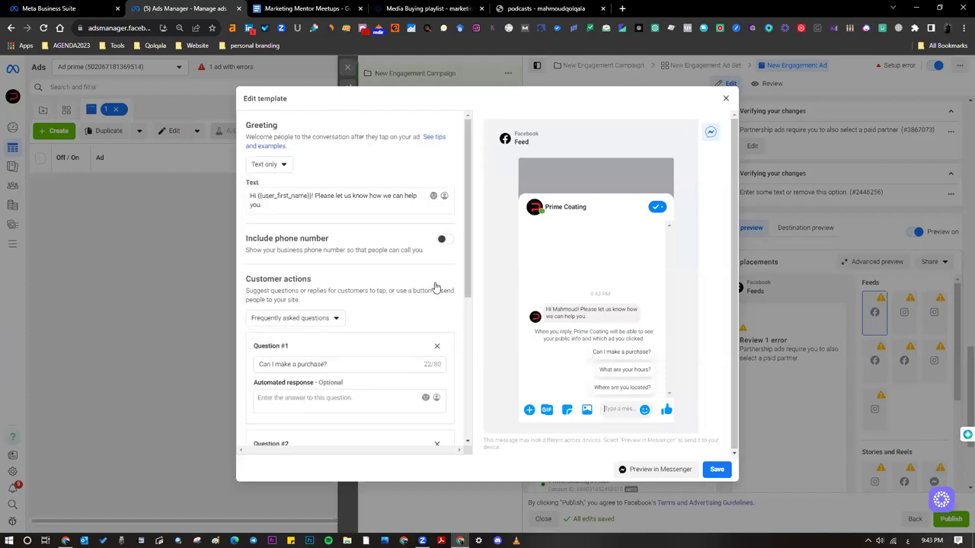
pyautogui.scroll(-1, 435, 286)
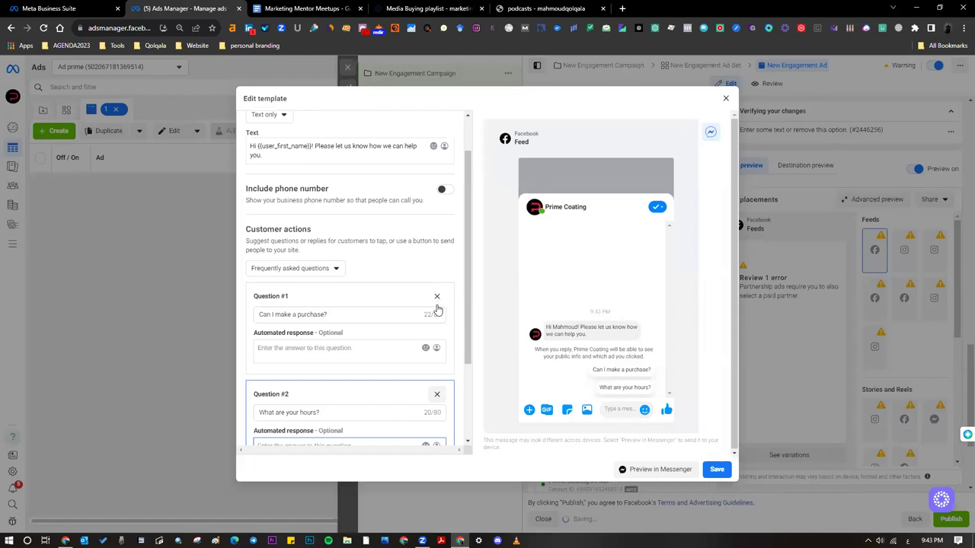
pyautogui.click(437, 307)
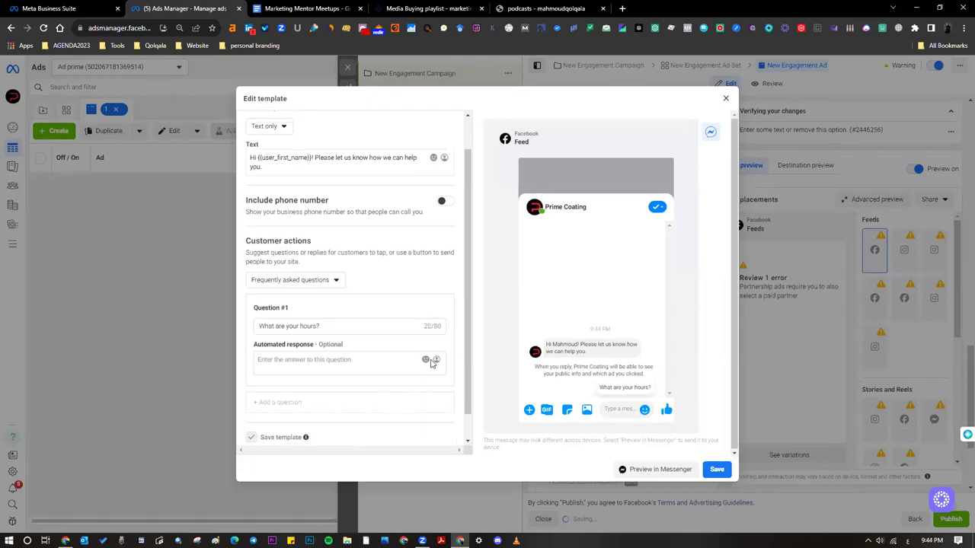
pyautogui.scroll(-1, 382, 340)
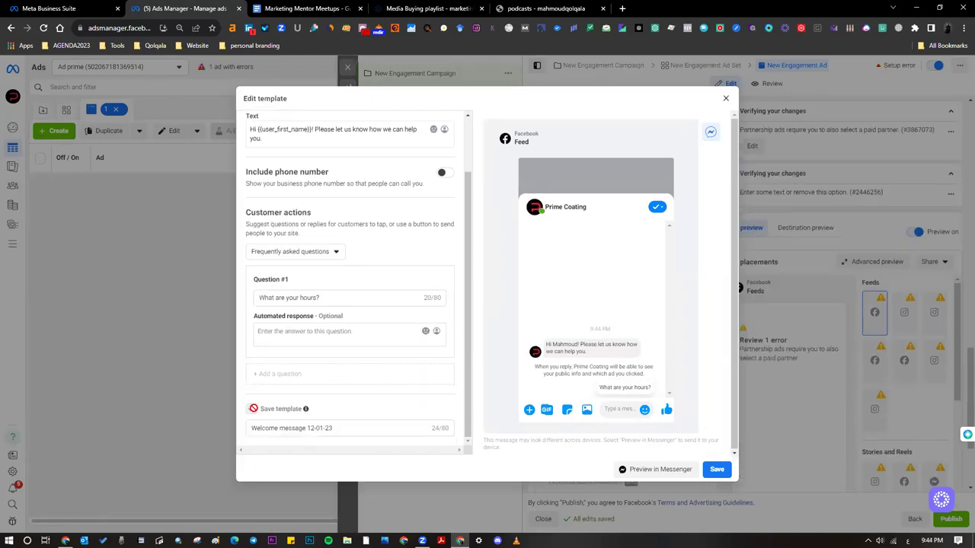
pyautogui.scroll(2, 340, 356)
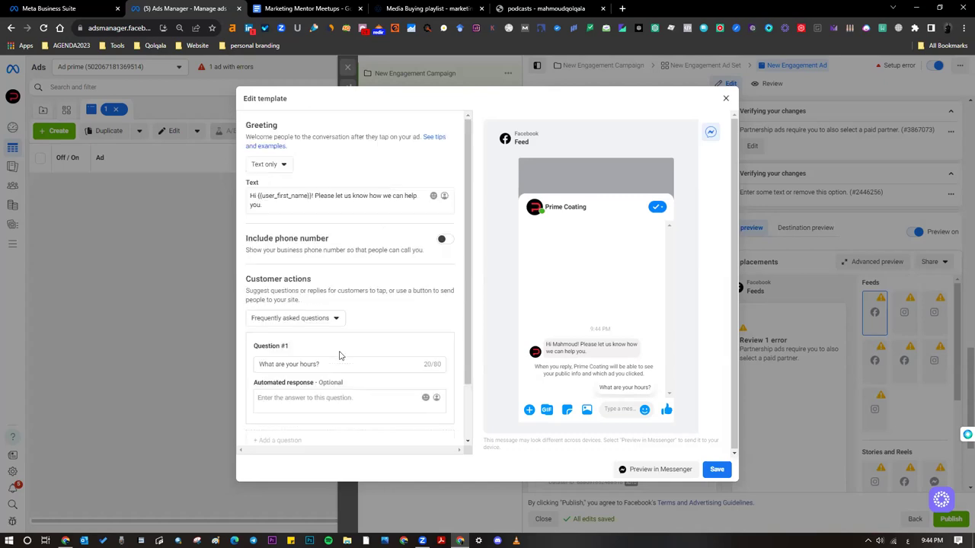
# Step: Set the template's customer actions to None, check the greeting in the message preview, and save the template
pyautogui.click(321, 317)
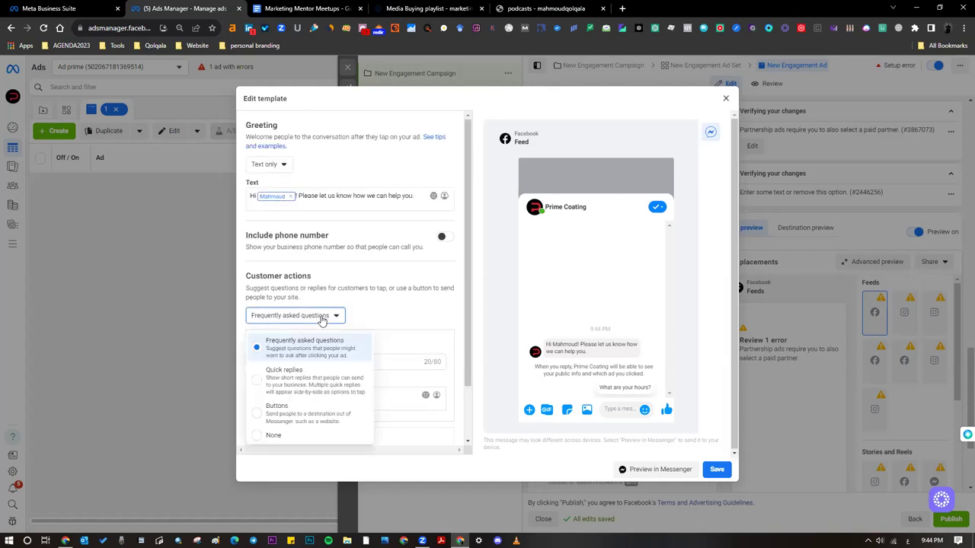
pyautogui.click(266, 436)
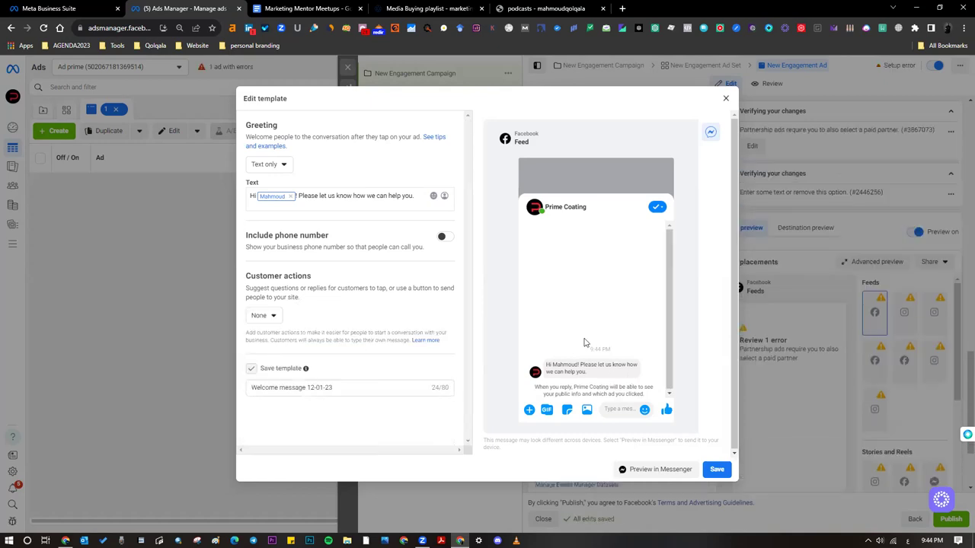
pyautogui.keyDown('ctrl'); pyautogui.scroll(2, 616, 366); pyautogui.keyUp('ctrl')
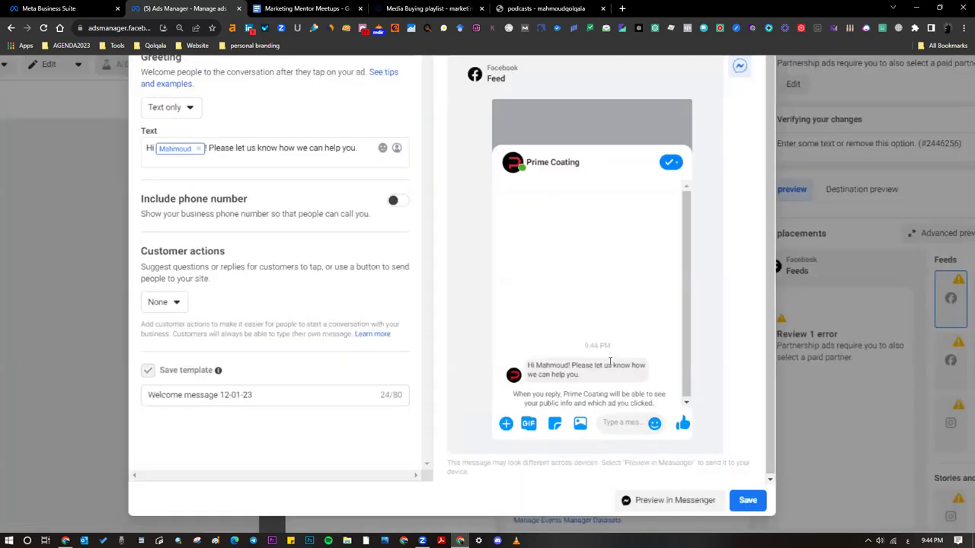
pyautogui.keyDown('ctrl'); pyautogui.scroll(3, 610, 363); pyautogui.keyUp('ctrl')
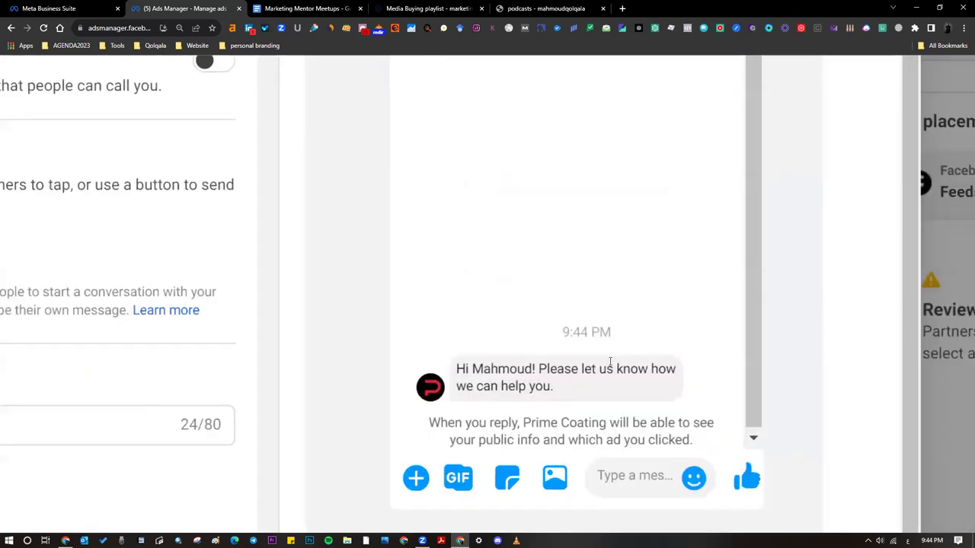
pyautogui.keyDown('ctrl'); pyautogui.scroll(-5, 610, 363); pyautogui.keyUp('ctrl')
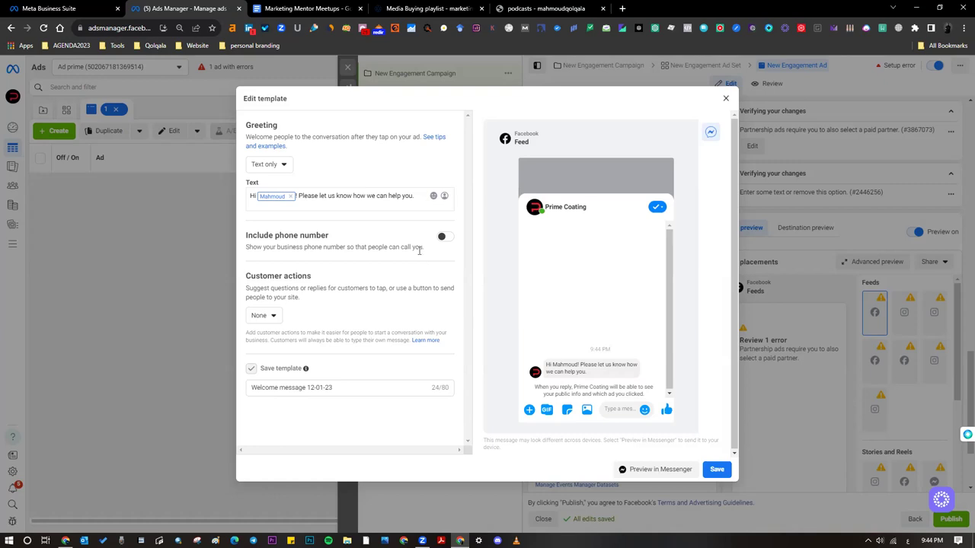
pyautogui.click(717, 469)
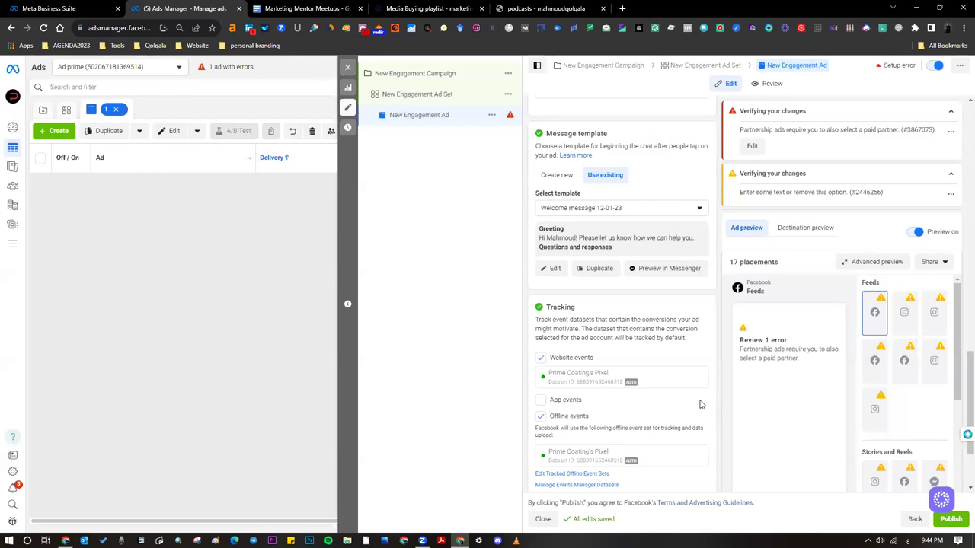
# Step: Look over the ad's Tracking section with its event datasets and URL parameters, and return to the message template settings
pyautogui.scroll(-2, 701, 404)
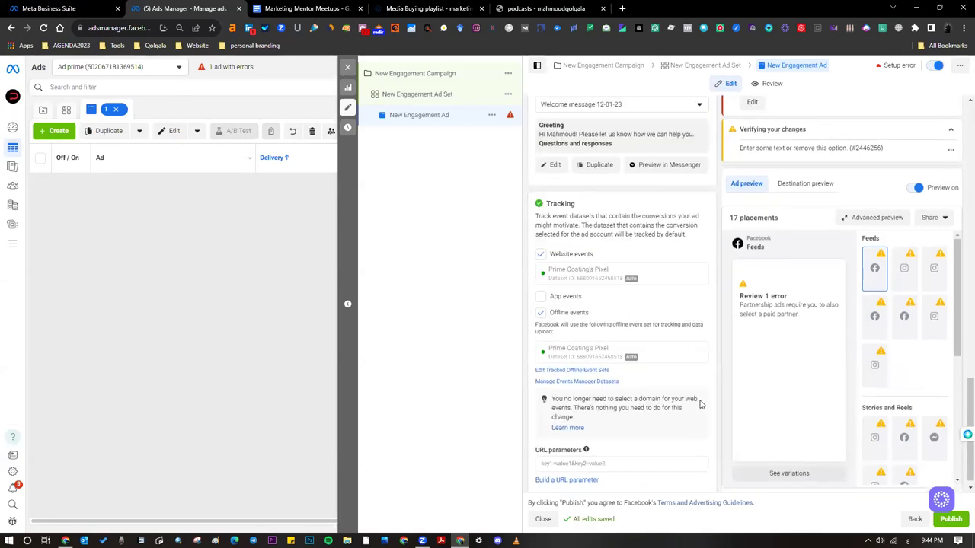
pyautogui.scroll(-1, 701, 404)
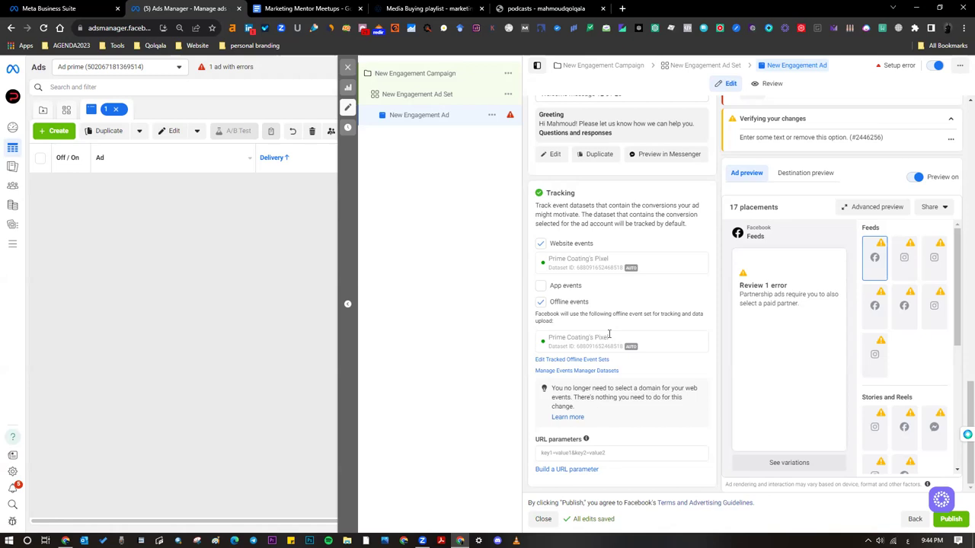
pyautogui.scroll(1, 608, 334)
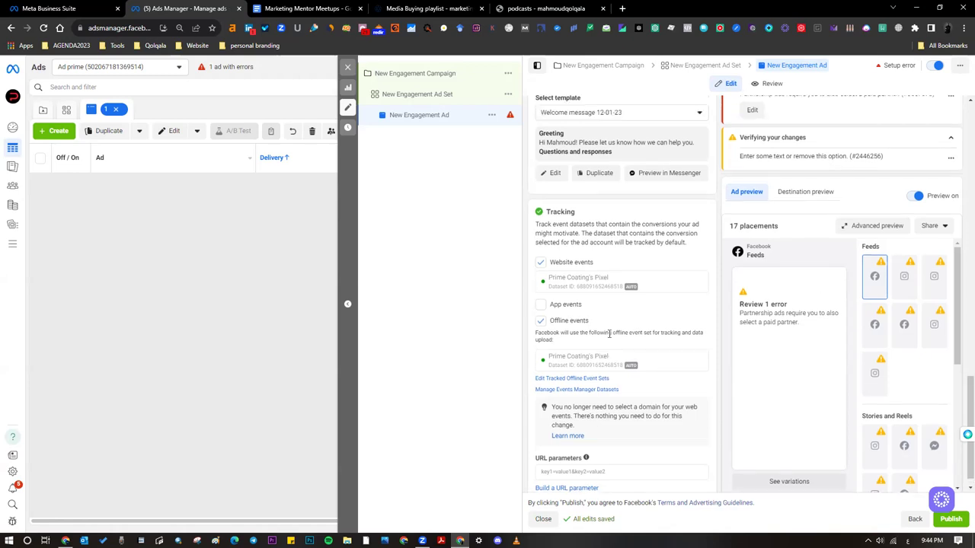
pyautogui.scroll(4, 609, 334)
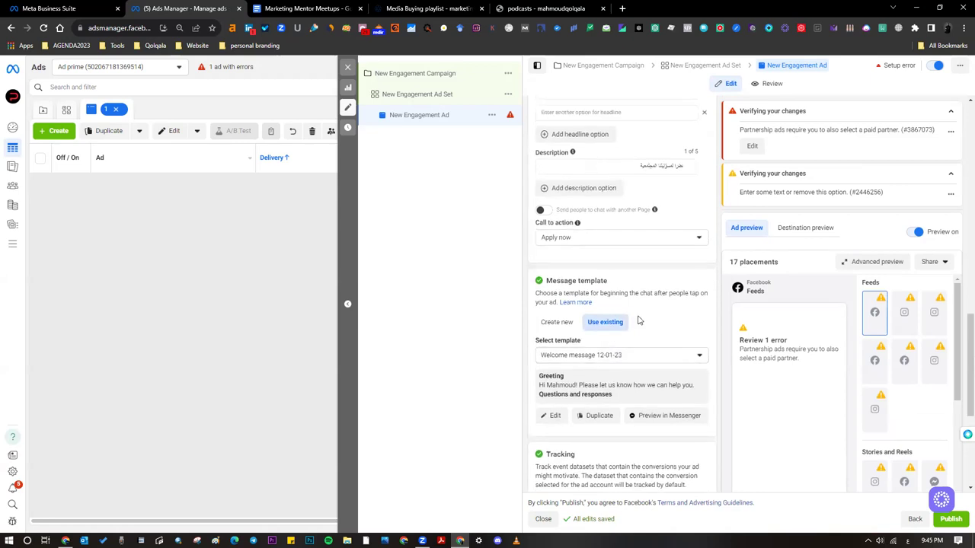
pyautogui.scroll(1, 666, 311)
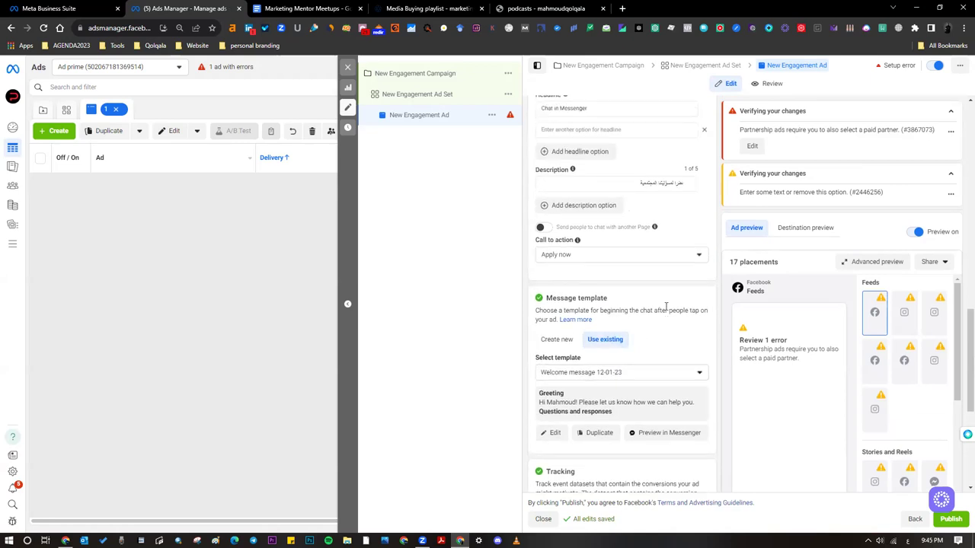
# Step: Examine the partnership ad's identity choices, cancel without selecting a second identity, and look over the remaining ad settings down to Tracking
pyautogui.scroll(5, 577, 347)
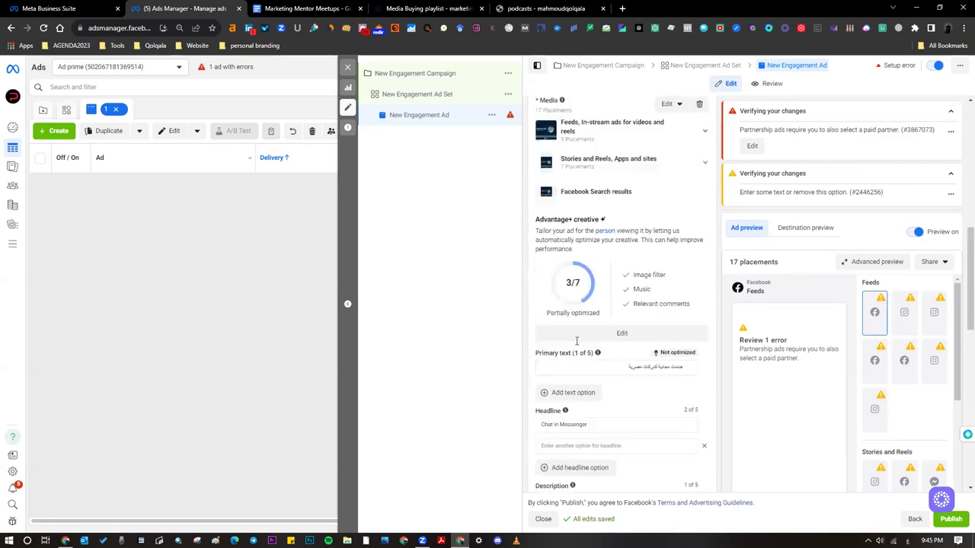
pyautogui.scroll(5, 577, 347)
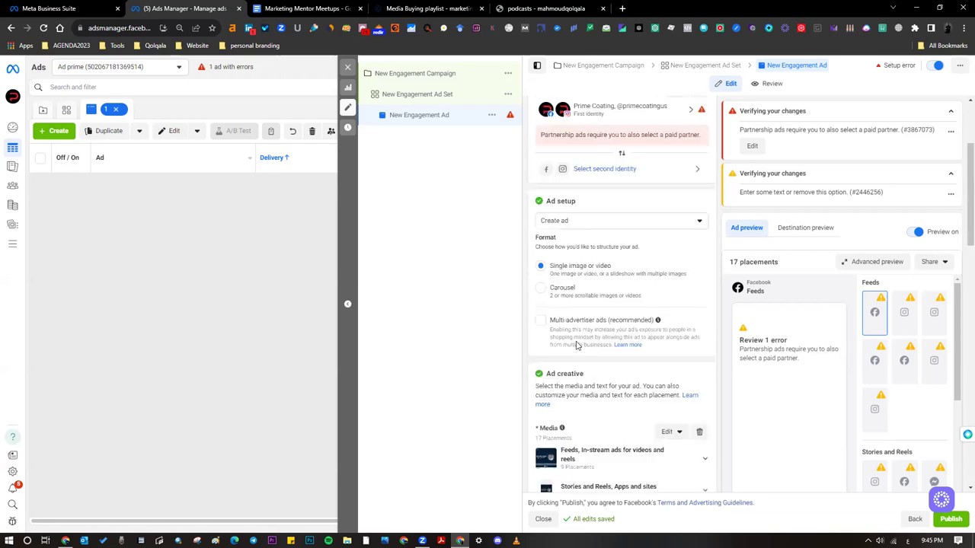
pyautogui.scroll(2, 576, 347)
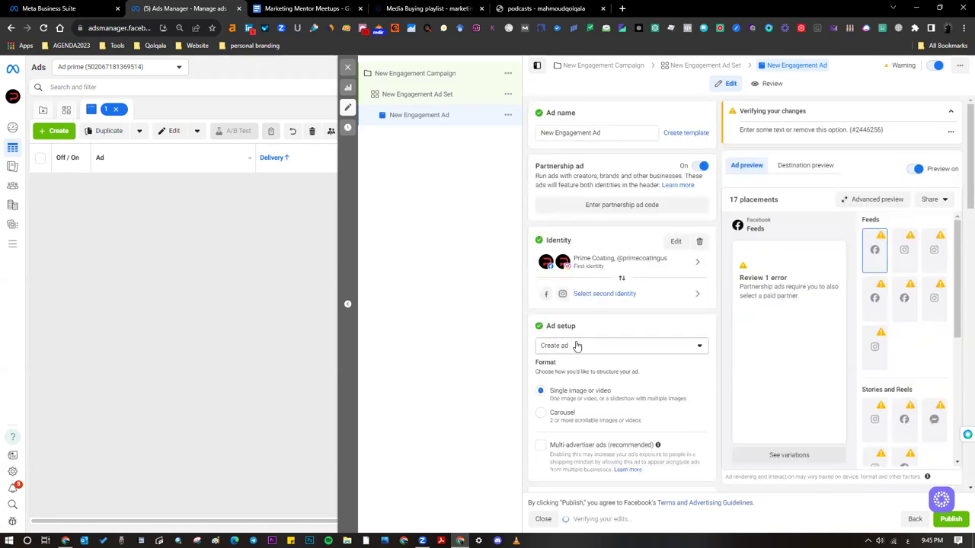
pyautogui.click(665, 299)
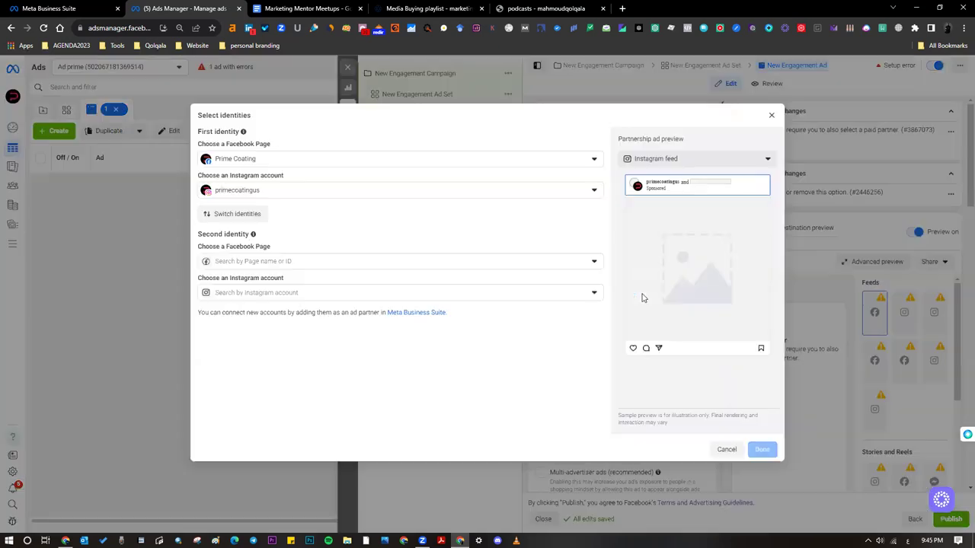
pyautogui.click(504, 191)
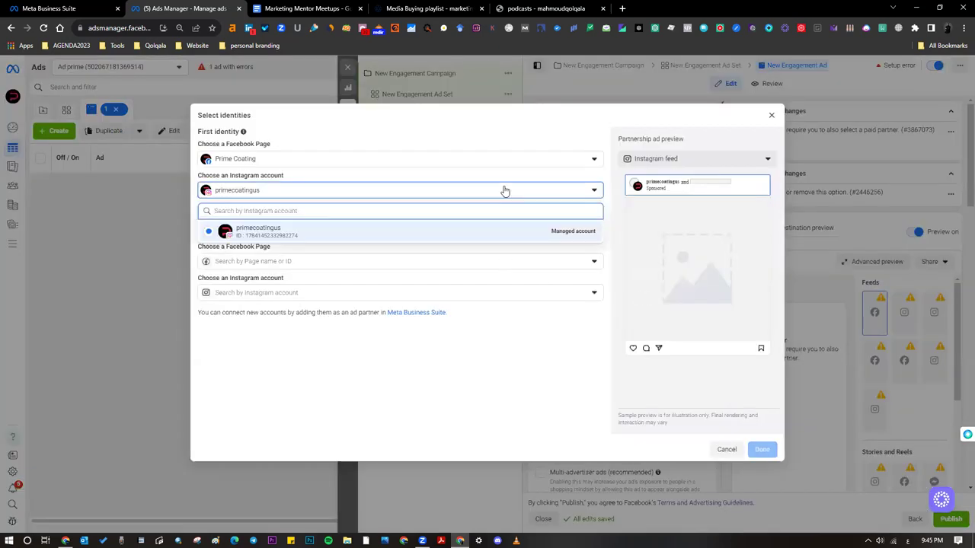
pyautogui.click(692, 418)
pyautogui.click(724, 450)
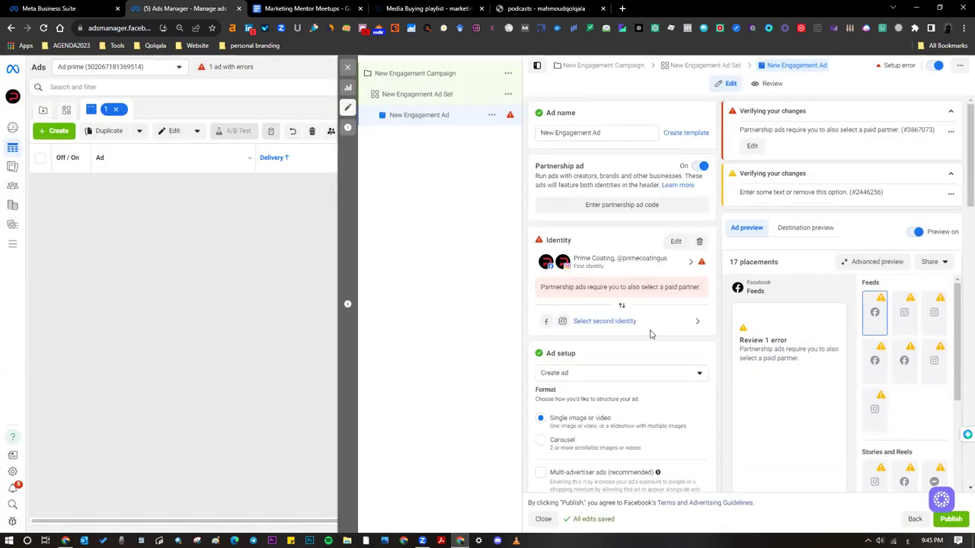
pyautogui.click(674, 325)
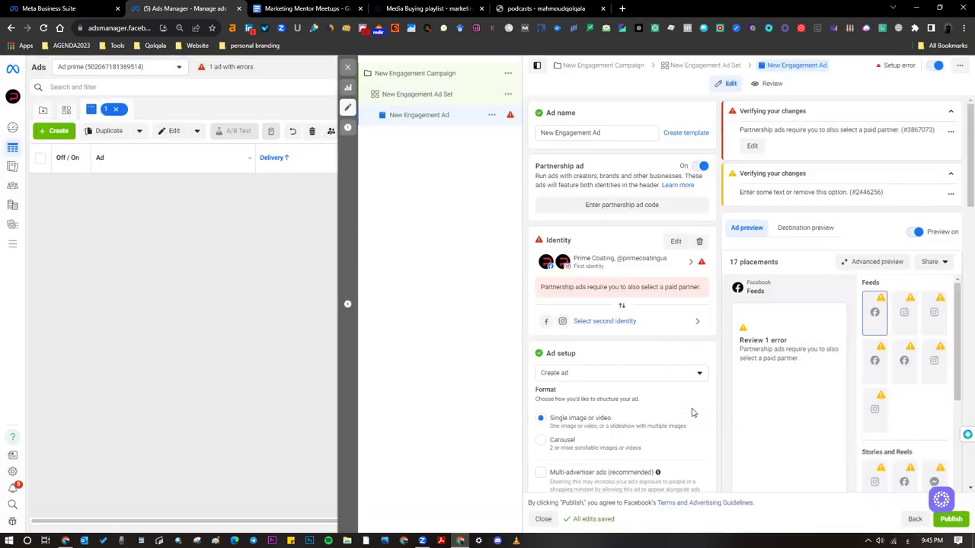
pyautogui.click(724, 451)
pyautogui.scroll(-3, 655, 358)
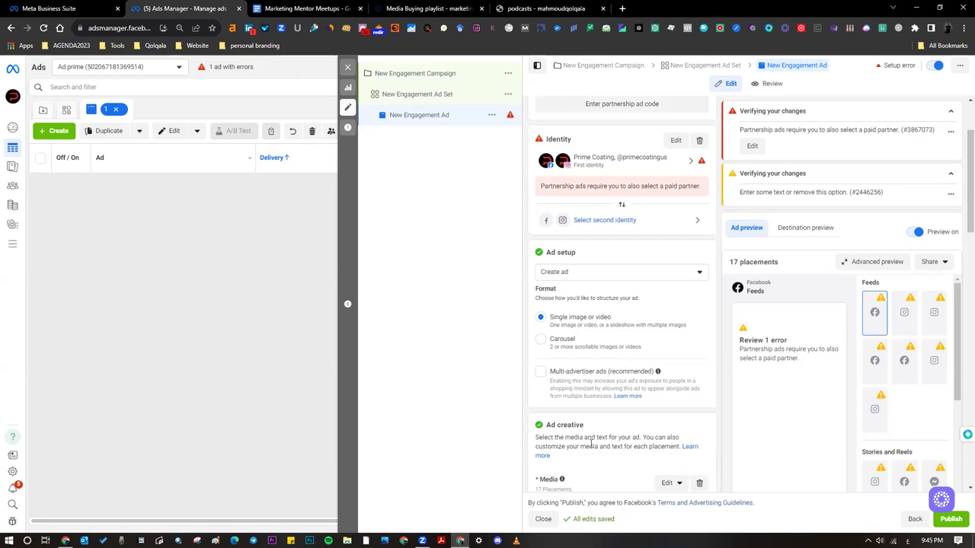
pyautogui.scroll(-5, 662, 386)
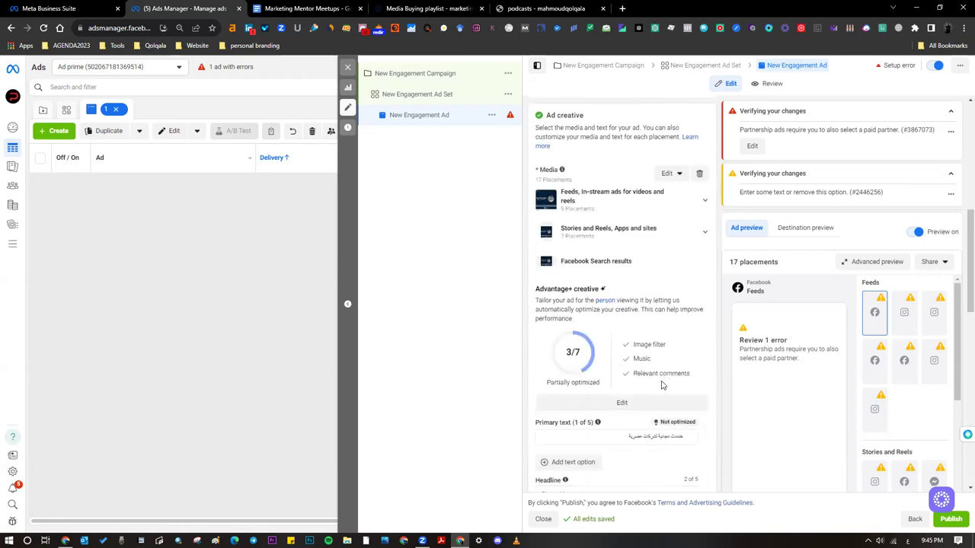
pyautogui.scroll(-7, 662, 386)
pyautogui.scroll(-1, 662, 386)
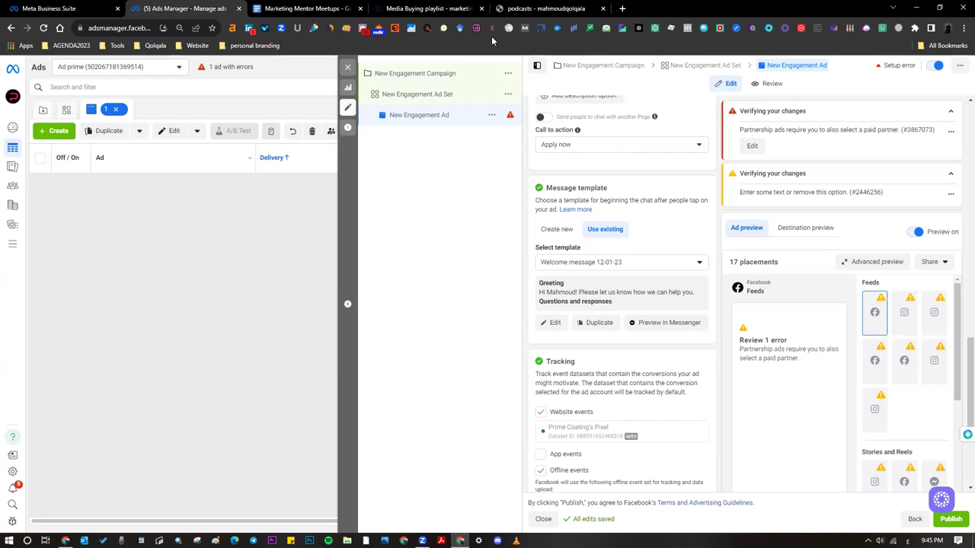
# Step: Switch to the Marketing Mentor Meetups document in Google Docs and write "المنافسين - اسئلة العملاء - فوائد المنتج" on the empty last list item
pyautogui.click(320, 9)
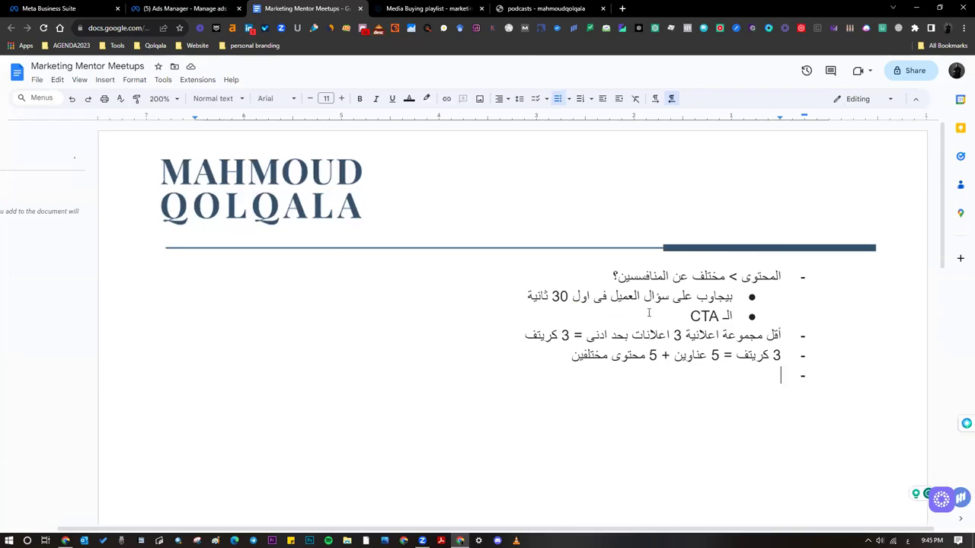
pyautogui.write('المنافسين - اسي')
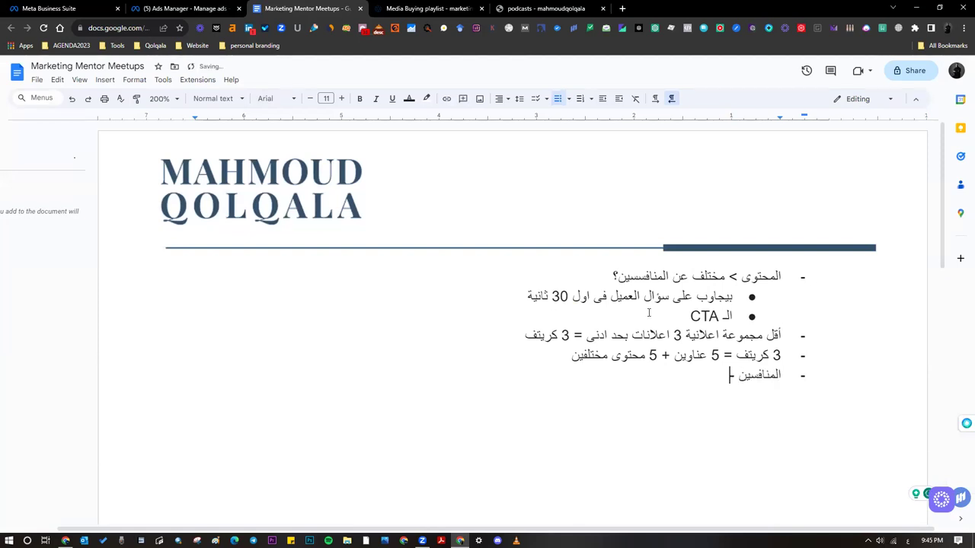
pyautogui.write('لة العملاء - فوائد المتج')
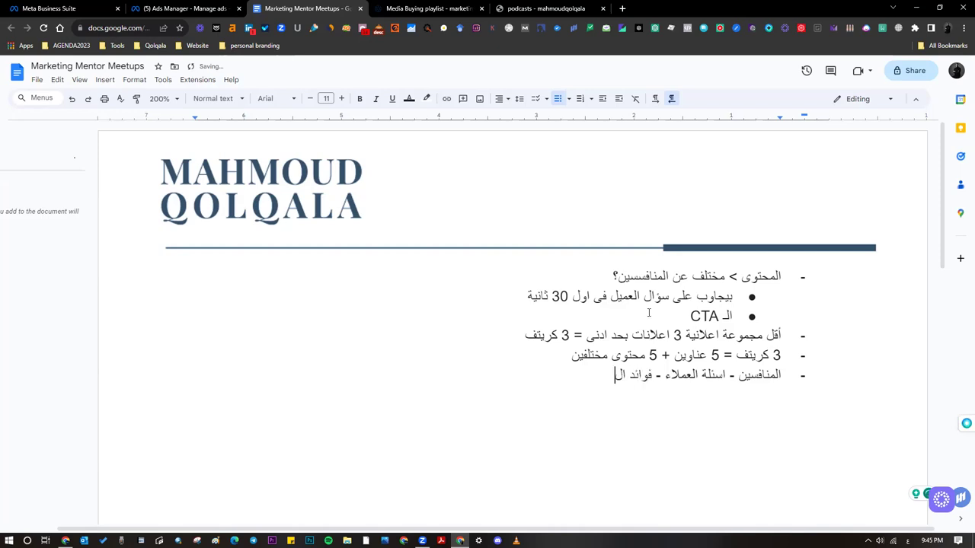
pyautogui.press('BackSpace')
pyautogui.press('BackSpace')
pyautogui.write('نتج')
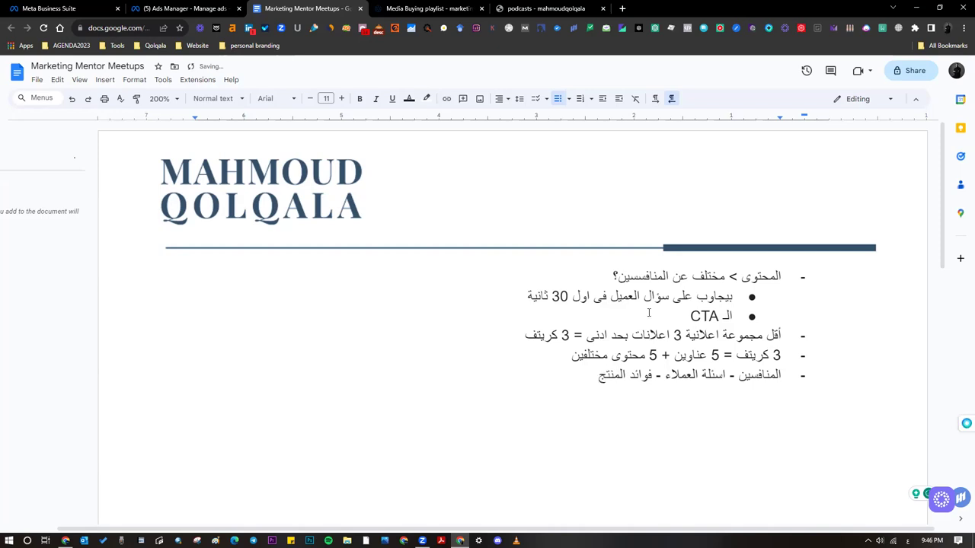